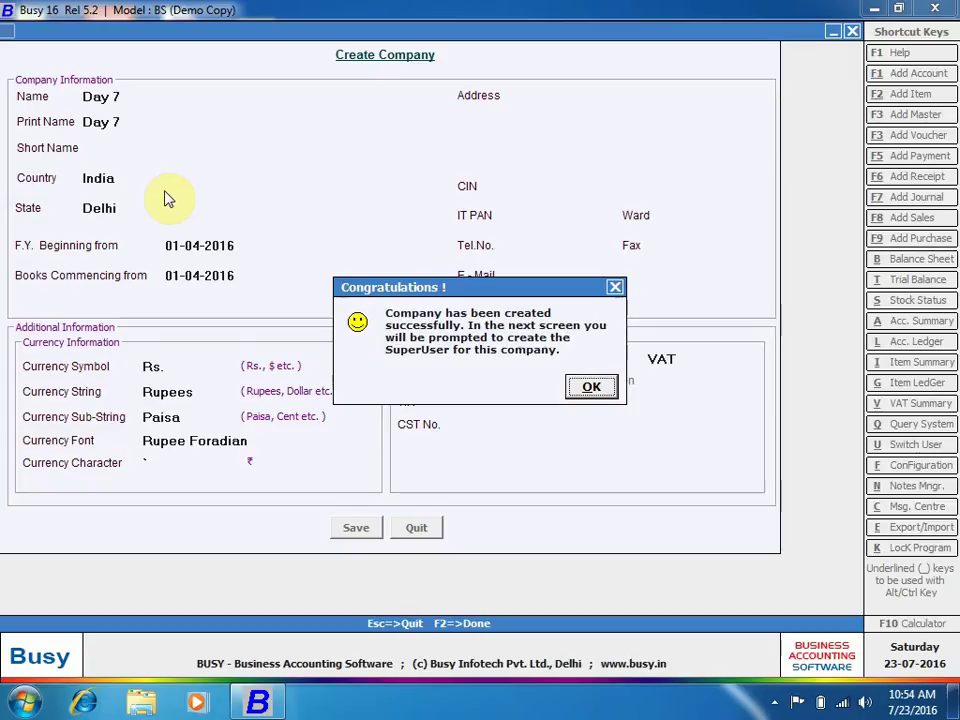
- Create the company's superuser named A, enter and recheck the superuser password, and exit the features configuration
{"action": "key", "text": "Return"}
{"action": "type", "text": "A"}
{"action": "key", "text": "Return"}
{"action": "type", "text": "a"}
{"action": "key", "text": "Return"}
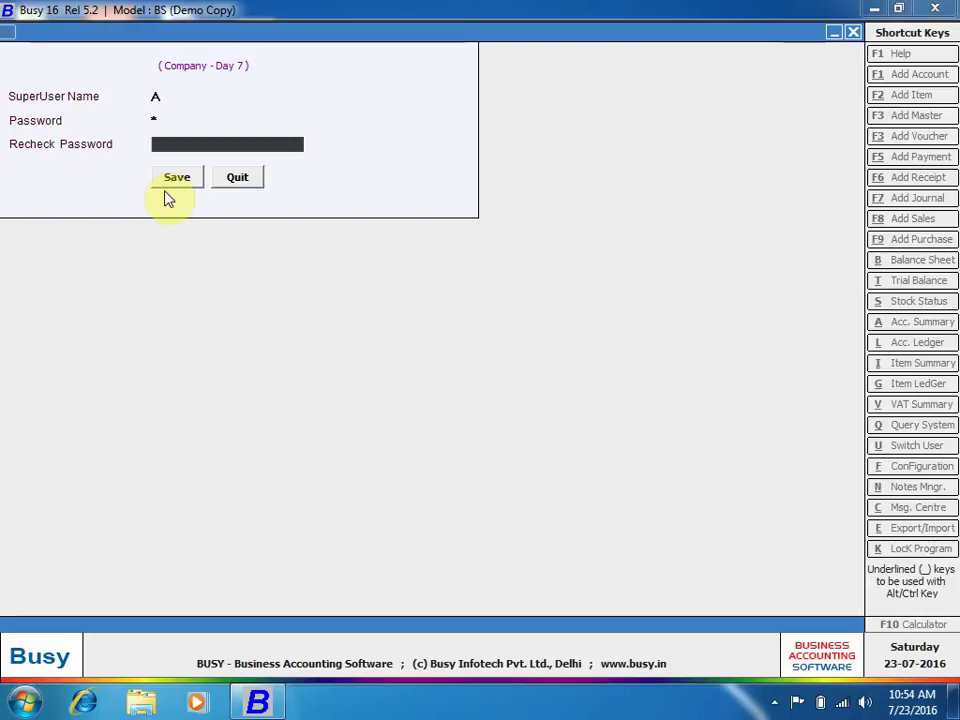
{"action": "type", "text": "a"}
{"action": "key", "text": "Return"}
{"action": "key", "text": "Return"}
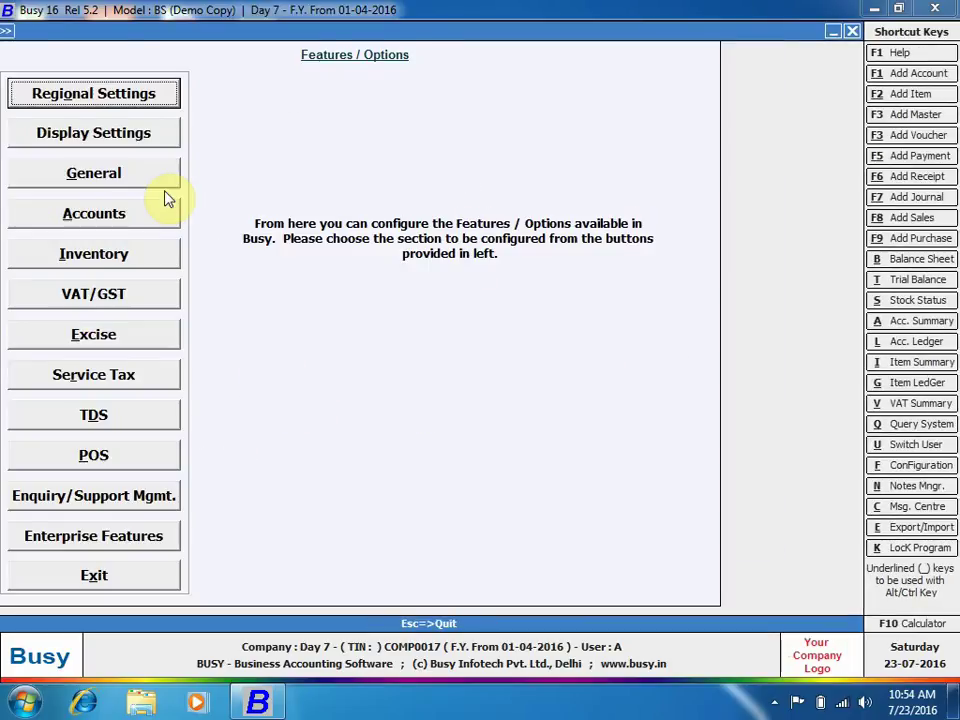
{"action": "key", "text": "Escape"}
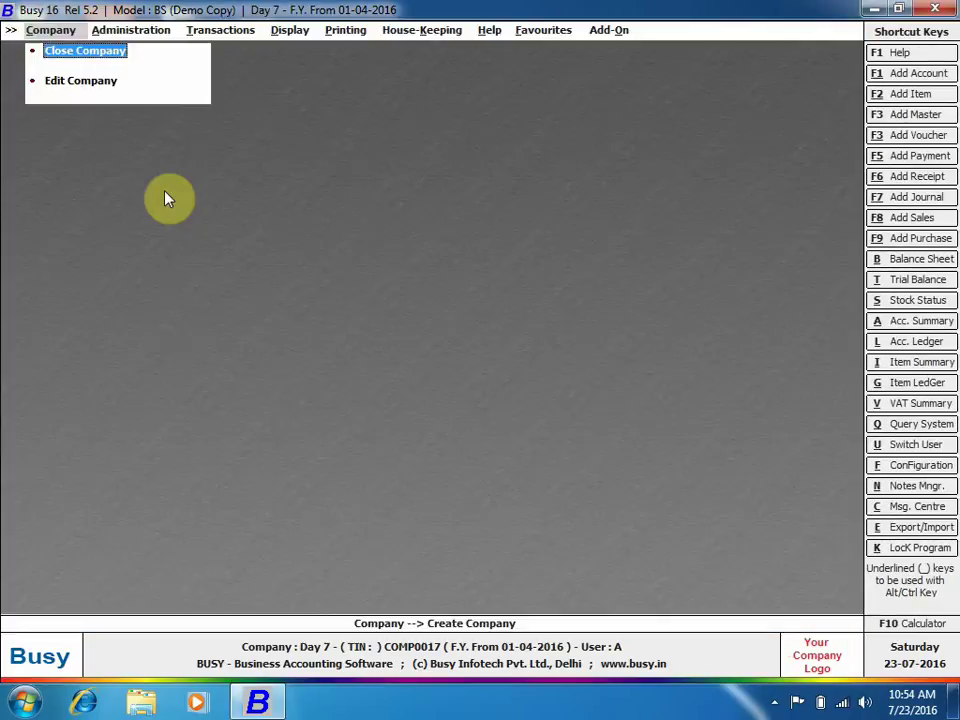
- Locate the Data Freezing option among the administration utilities
{"action": "key", "text": "Right"}
{"action": "key", "text": "Down"}
{"action": "key", "text": "Down"}
{"action": "key", "text": "Down"}
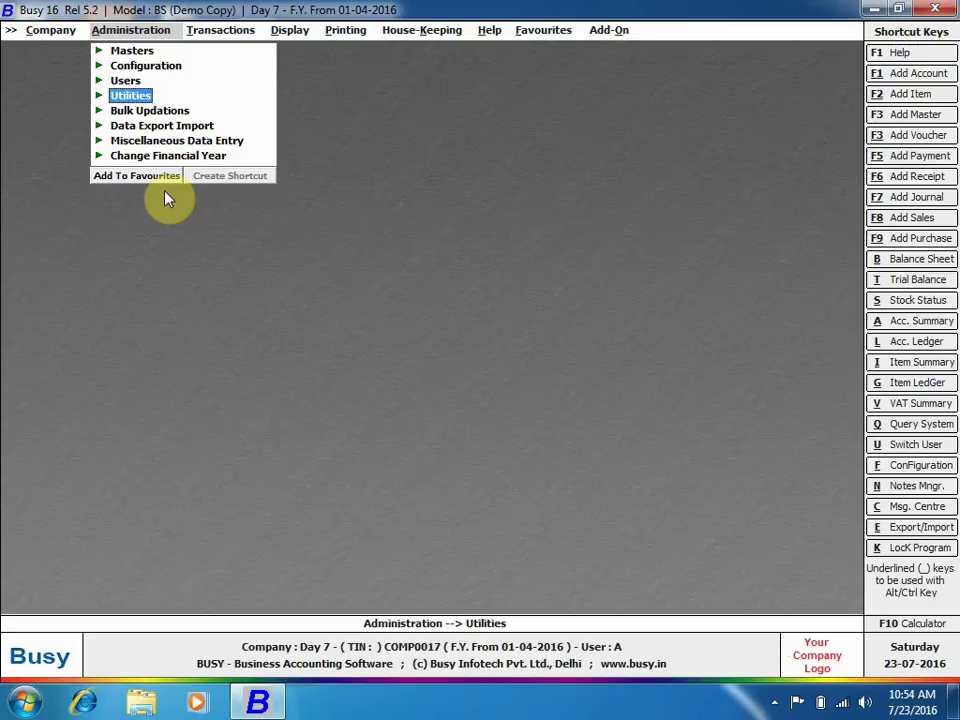
{"action": "key", "text": "Return"}
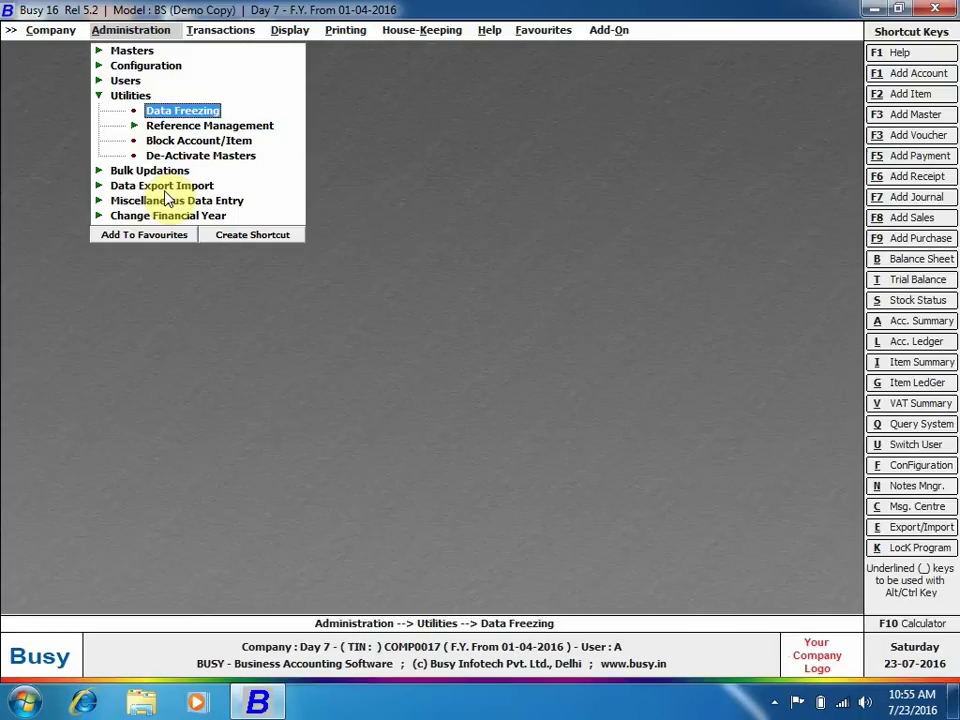
- Modify the Busy Infotech Pvt. Ltd. account master to an opening balance of 15000 and save it
{"action": "left_click", "coordinate": [118, 50]}
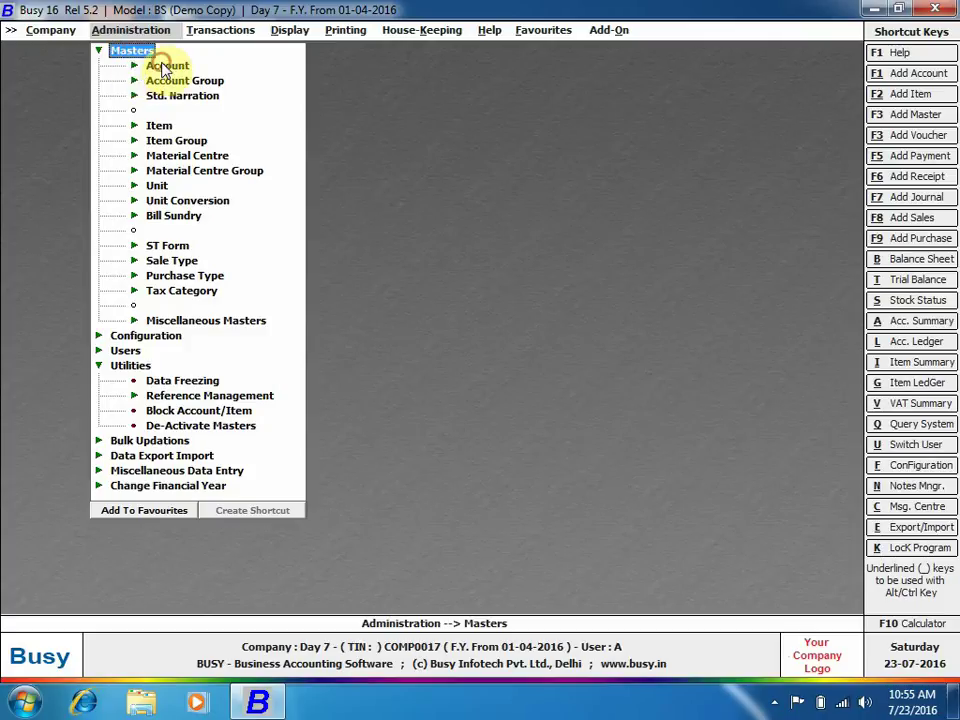
{"action": "left_click", "coordinate": [165, 67]}
{"action": "left_click", "coordinate": [197, 94]}
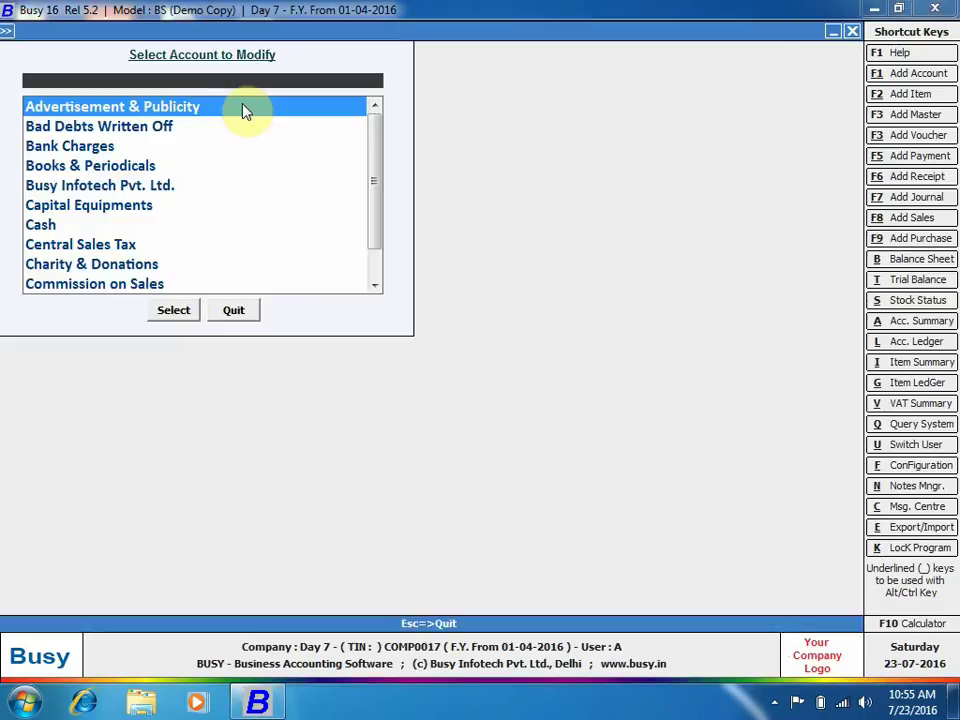
{"action": "type", "text": "busy"}
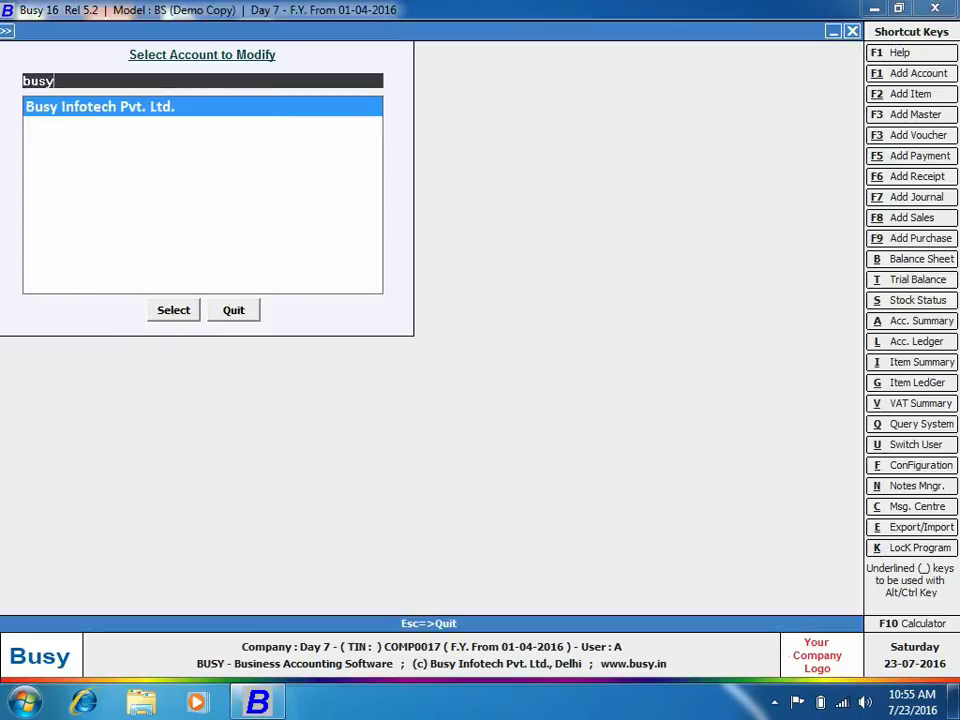
{"action": "double_click", "coordinate": [242, 103]}
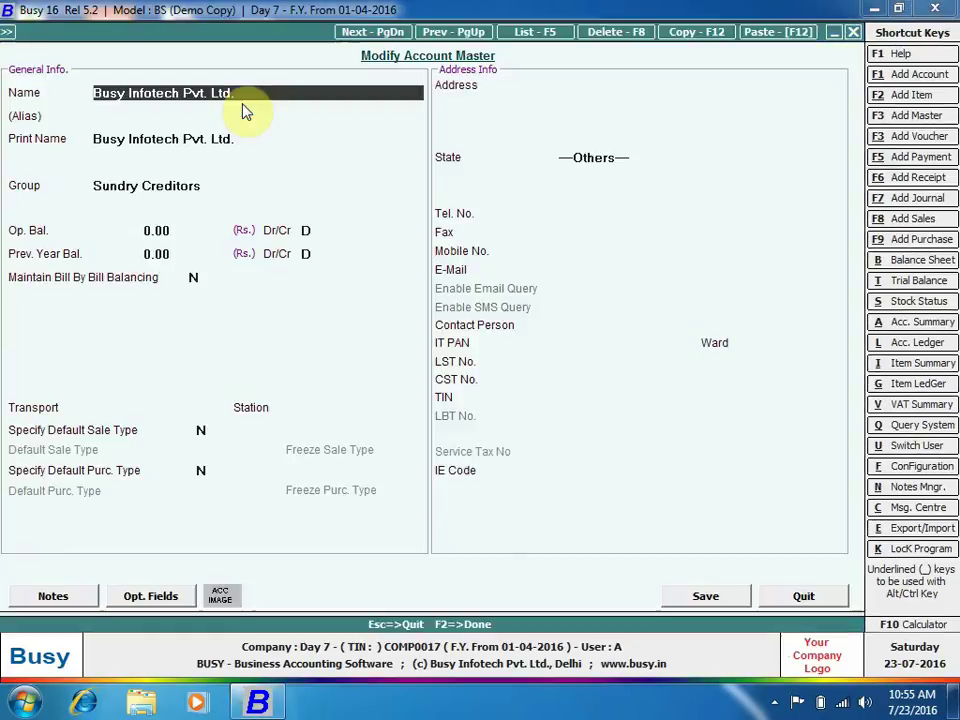
{"action": "left_click", "coordinate": [184, 229]}
{"action": "type", "text": "15000"}
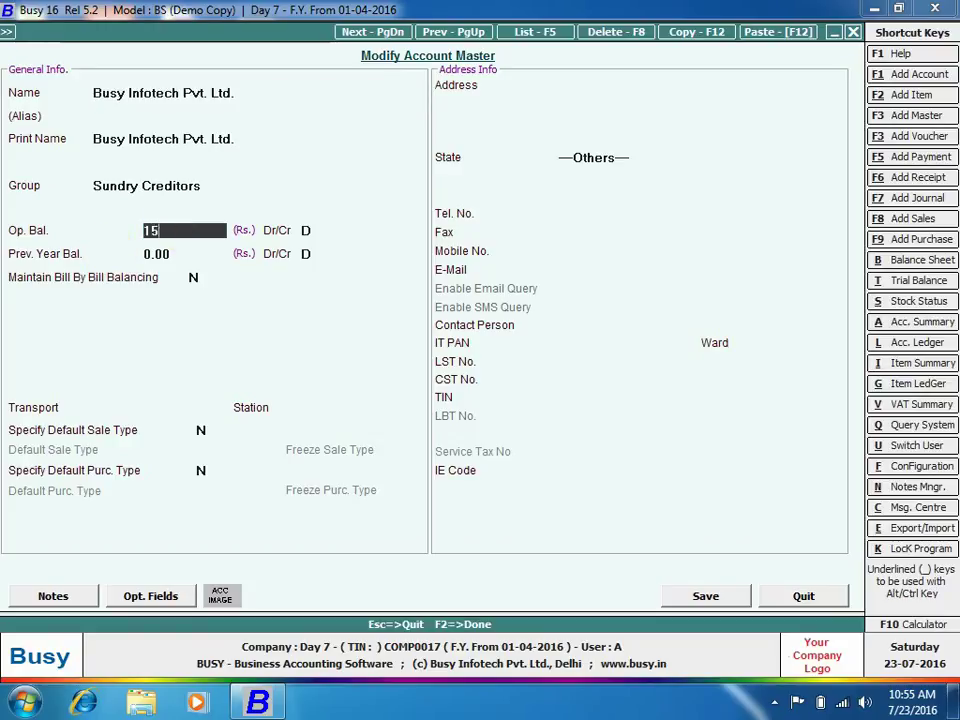
{"action": "key", "text": "Return"}
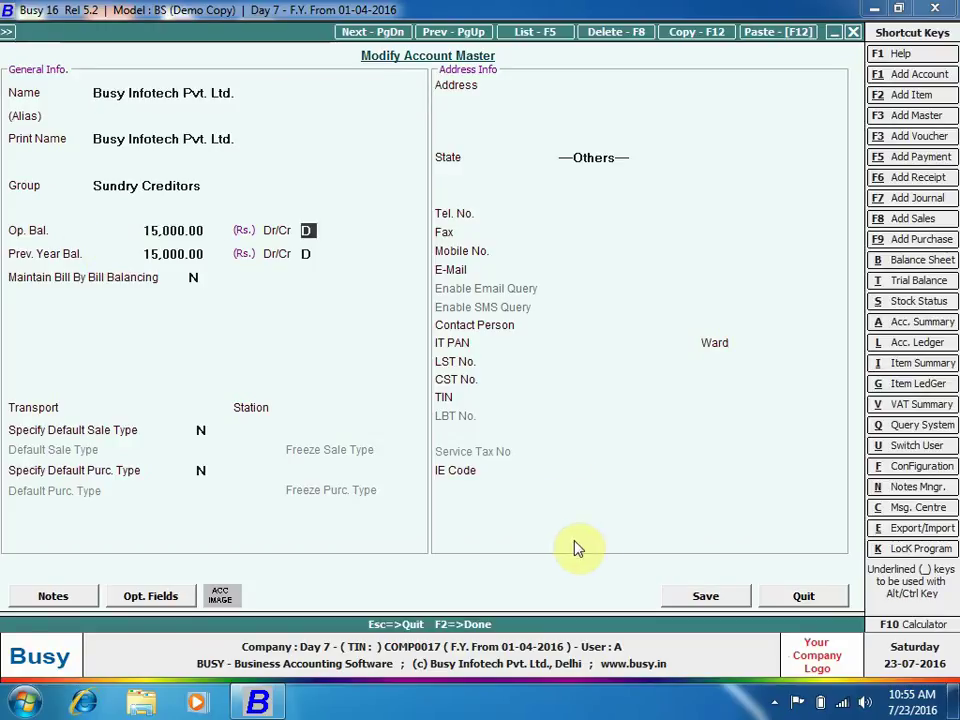
{"action": "left_click", "coordinate": [683, 594]}
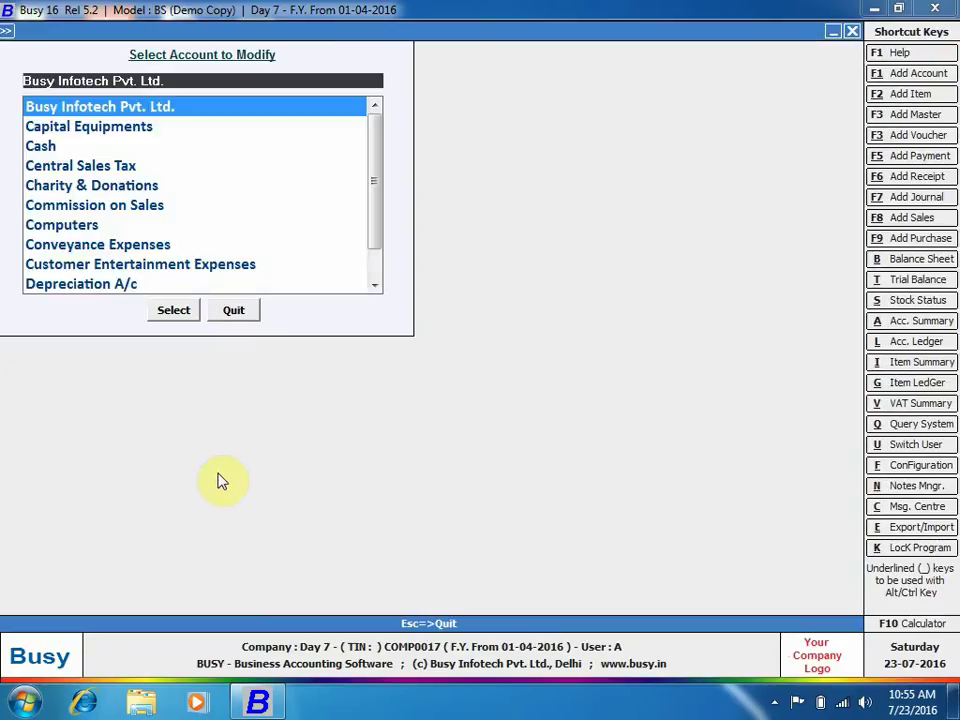
{"action": "left_click", "coordinate": [233, 310]}
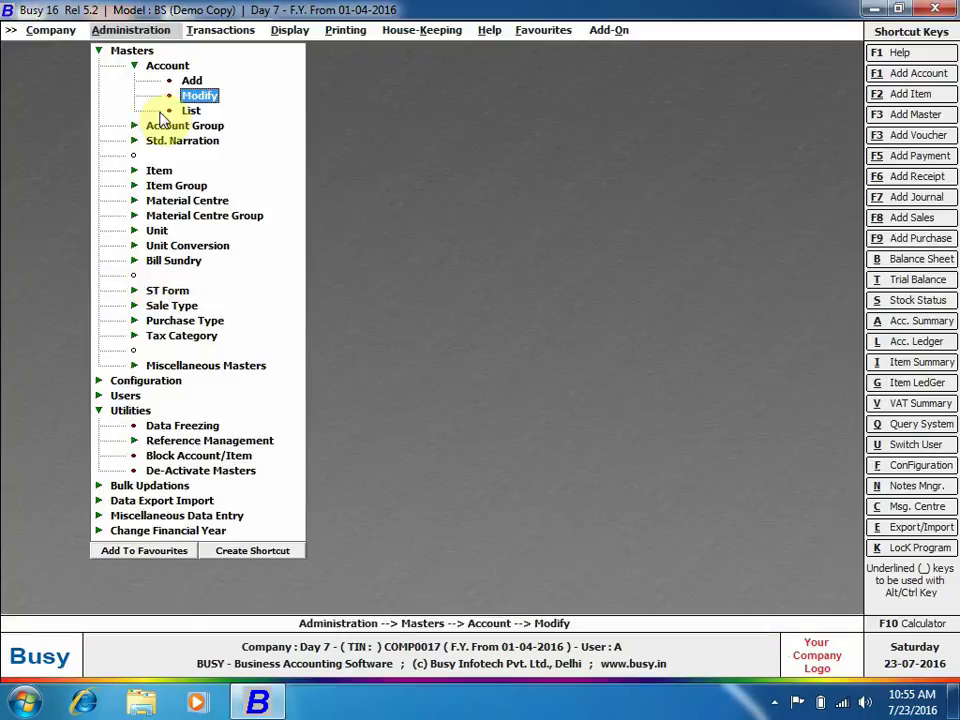
- Set the Stock account's opening balance to 10000, save it, and leave the account masters
{"action": "key", "text": "Return"}
{"action": "type", "text": "sto"}
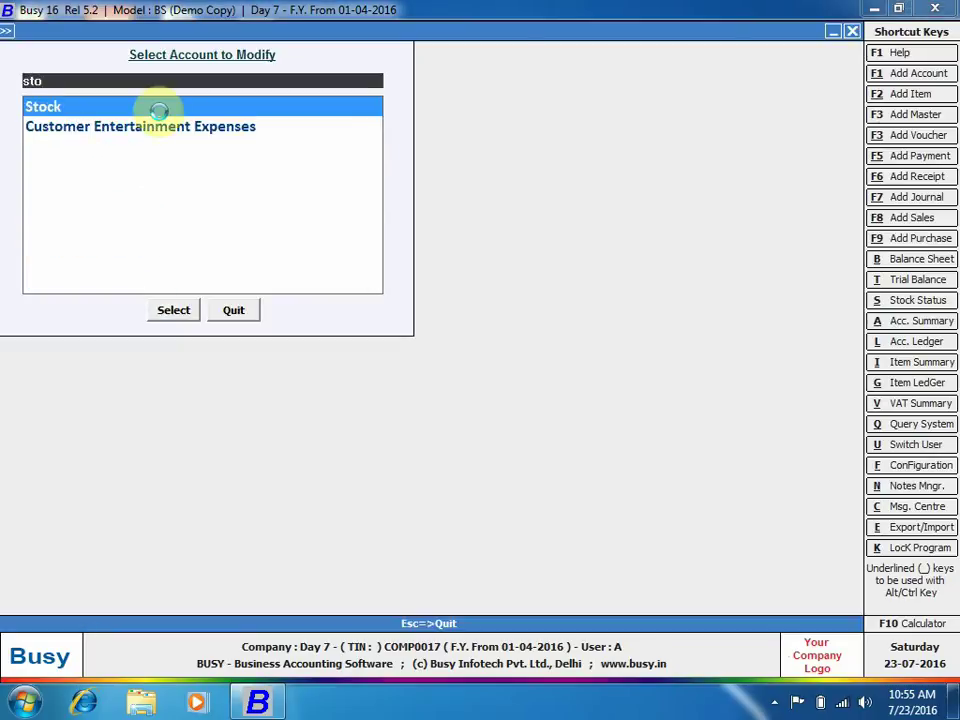
{"action": "double_click", "coordinate": [158, 110]}
{"action": "key", "text": "Return"}
{"action": "key", "text": "Return"}
{"action": "key", "text": "Return"}
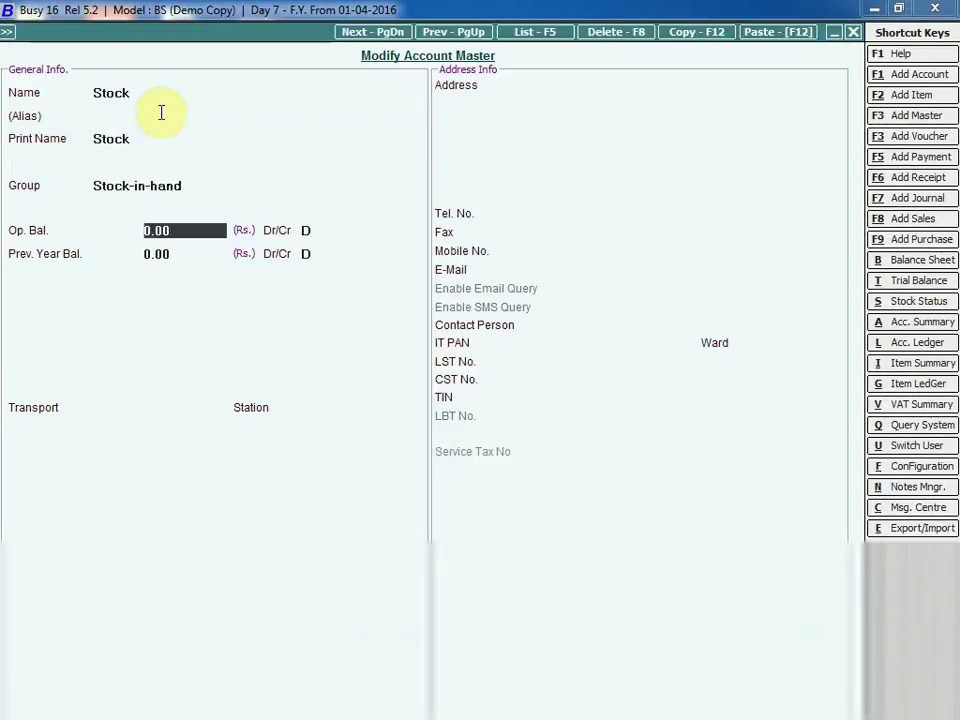
{"action": "type", "text": "10000"}
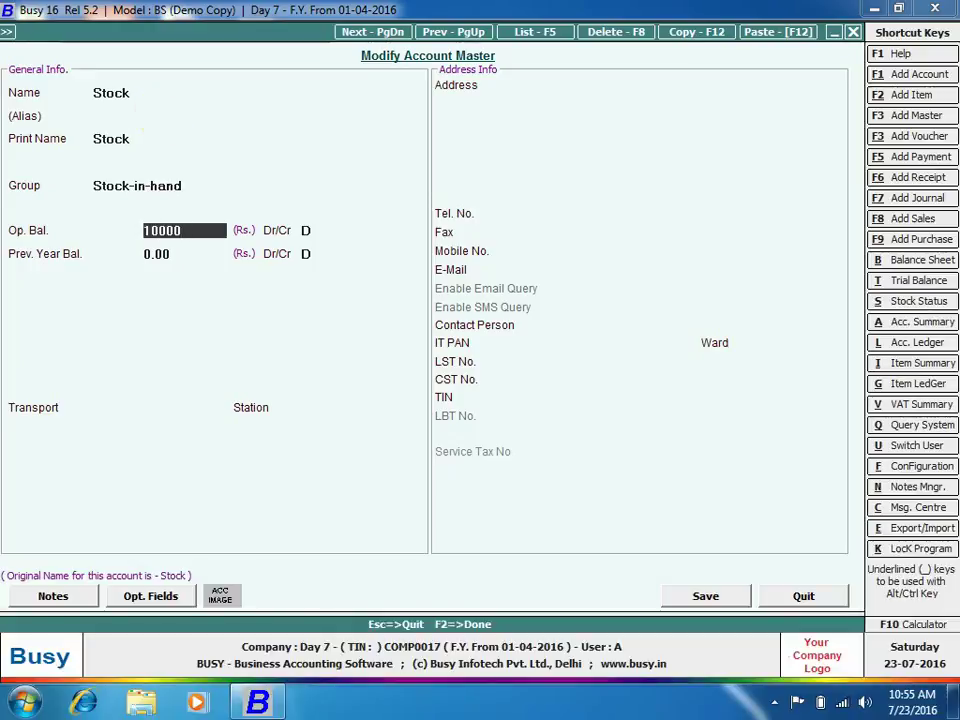
{"action": "key", "text": "Return"}
{"action": "key", "text": "F2"}
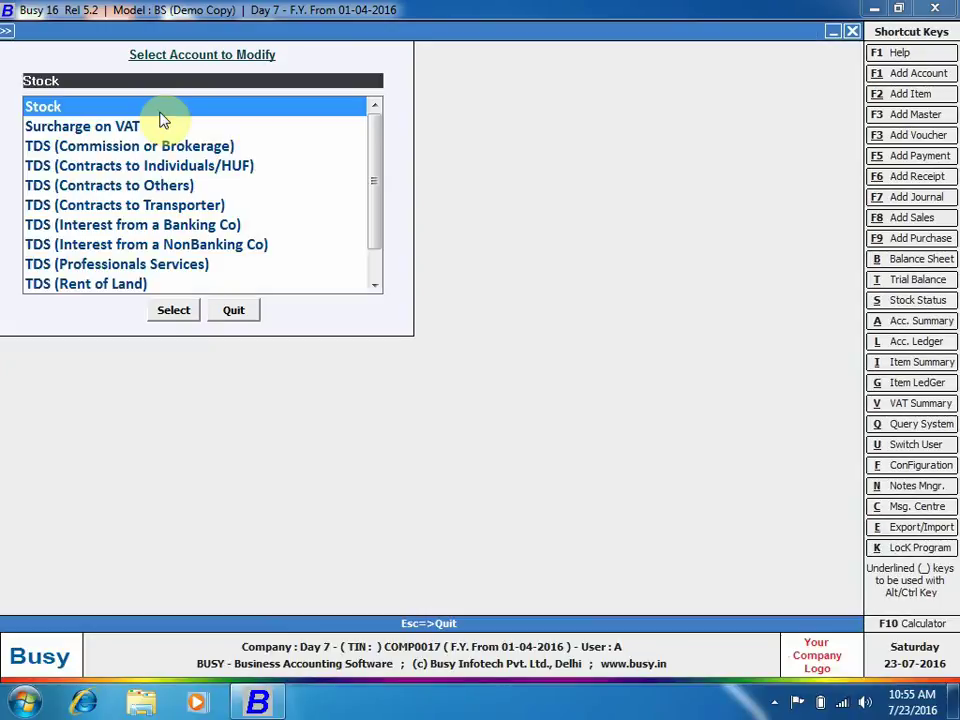
{"action": "key", "text": "Escape"}
{"action": "key", "text": "Escape"}
{"action": "key", "text": "Escape"}
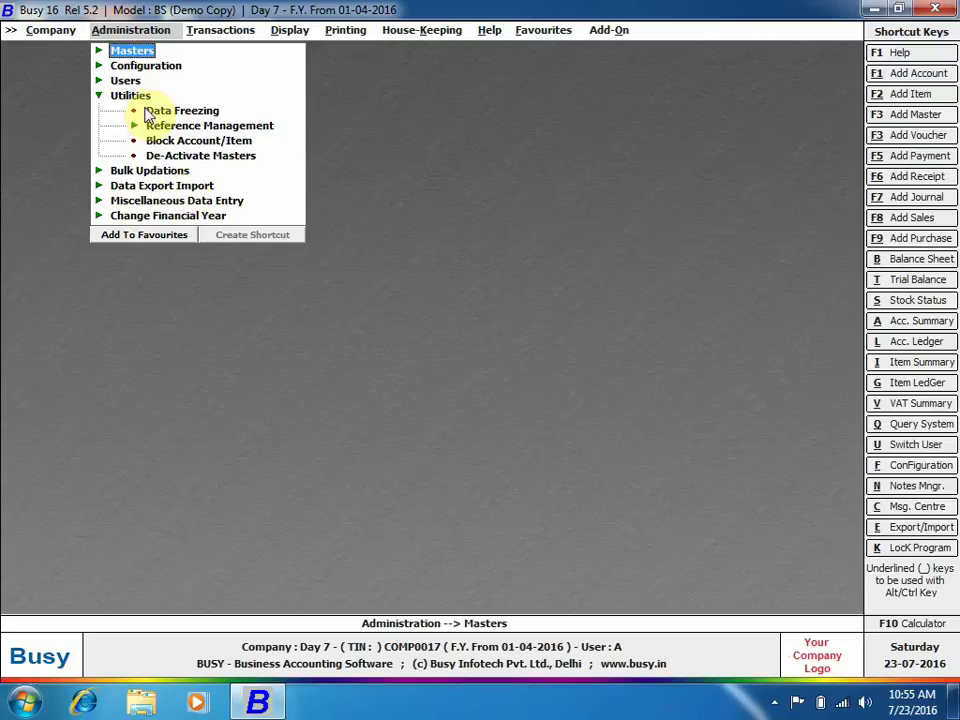
- Apply full data freezing with a freezing date of 10-04-2016
{"action": "left_click", "coordinate": [210, 114]}
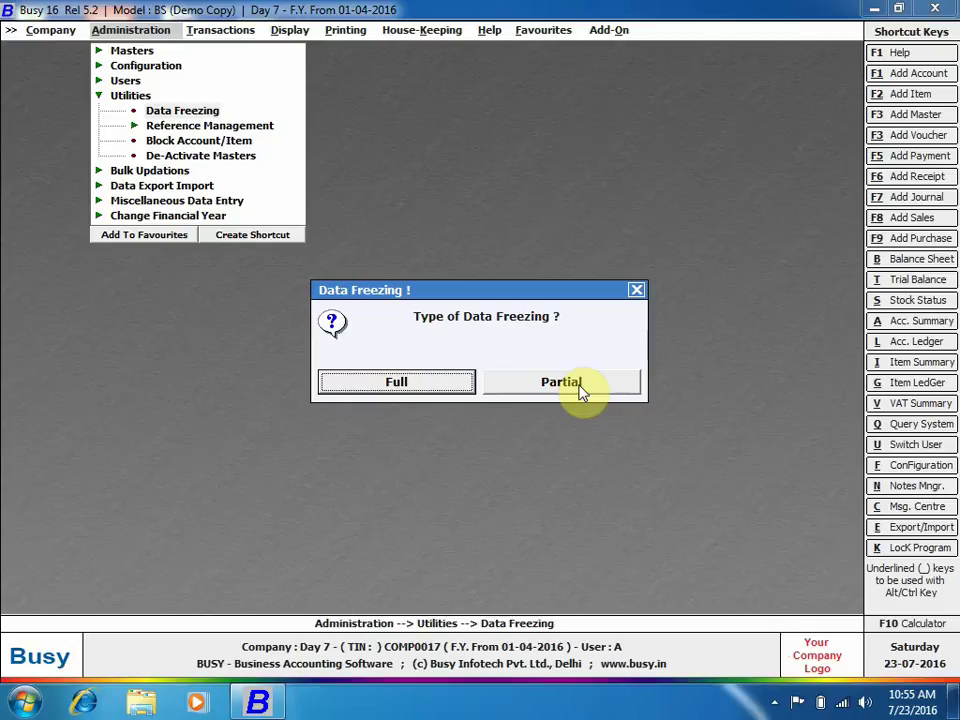
{"action": "left_click", "coordinate": [405, 387]}
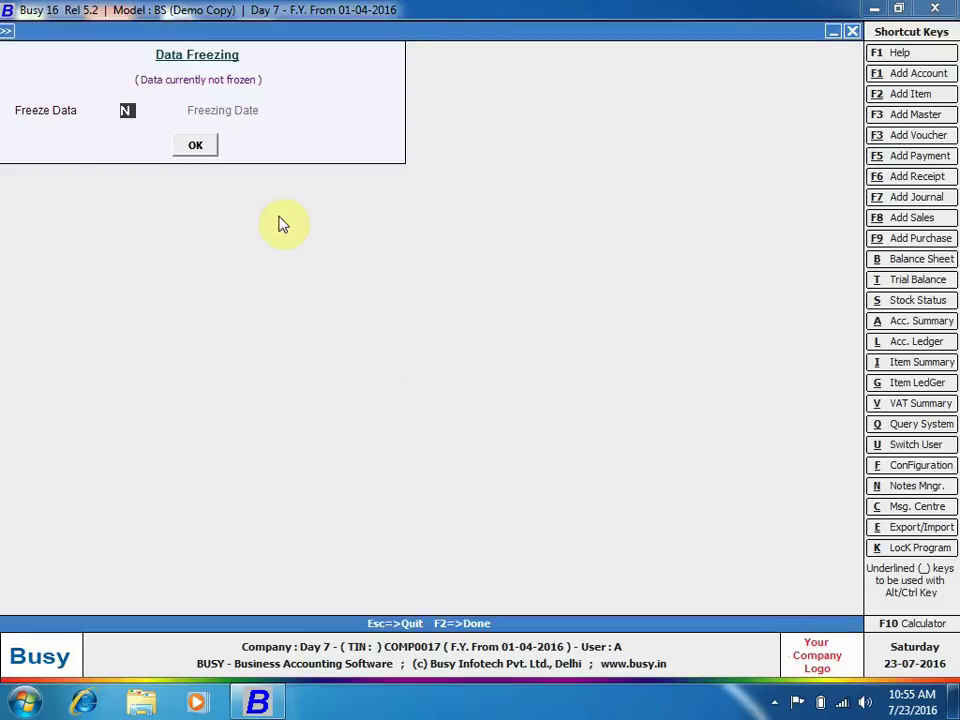
{"action": "key", "text": "y"}
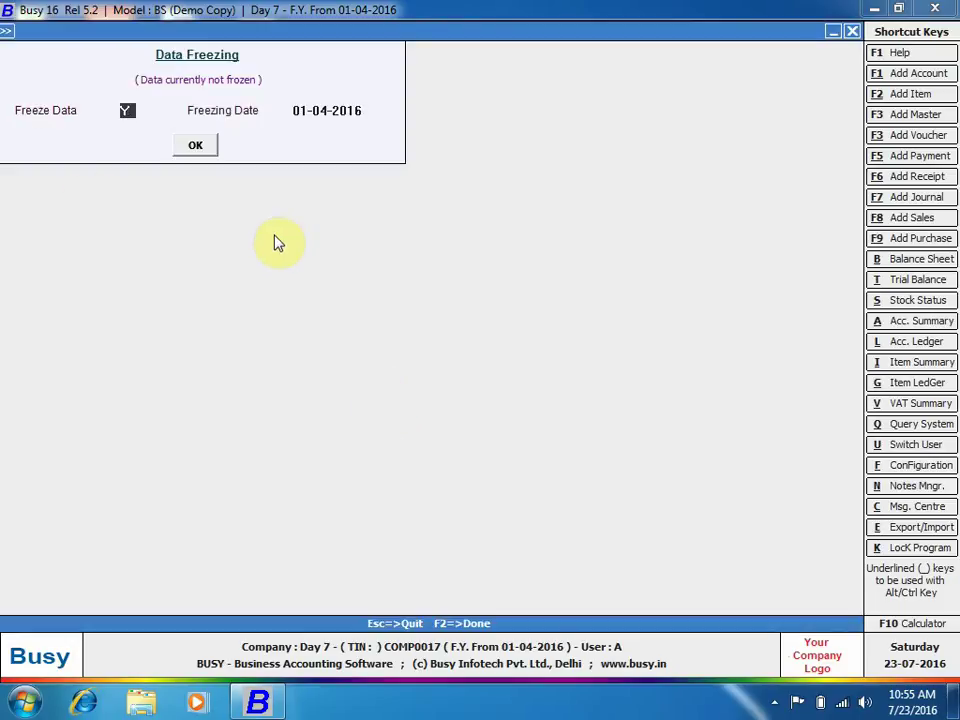
{"action": "key", "text": "Return"}
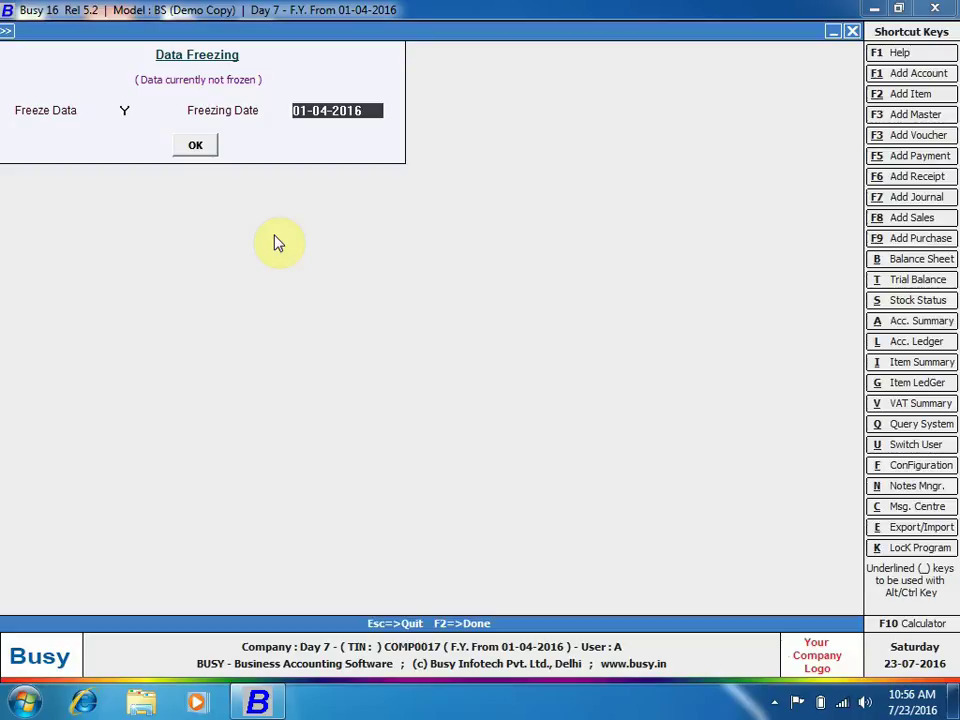
{"action": "type", "text": "10"}
{"action": "type", "text": "-04"}
{"action": "key", "text": "Return"}
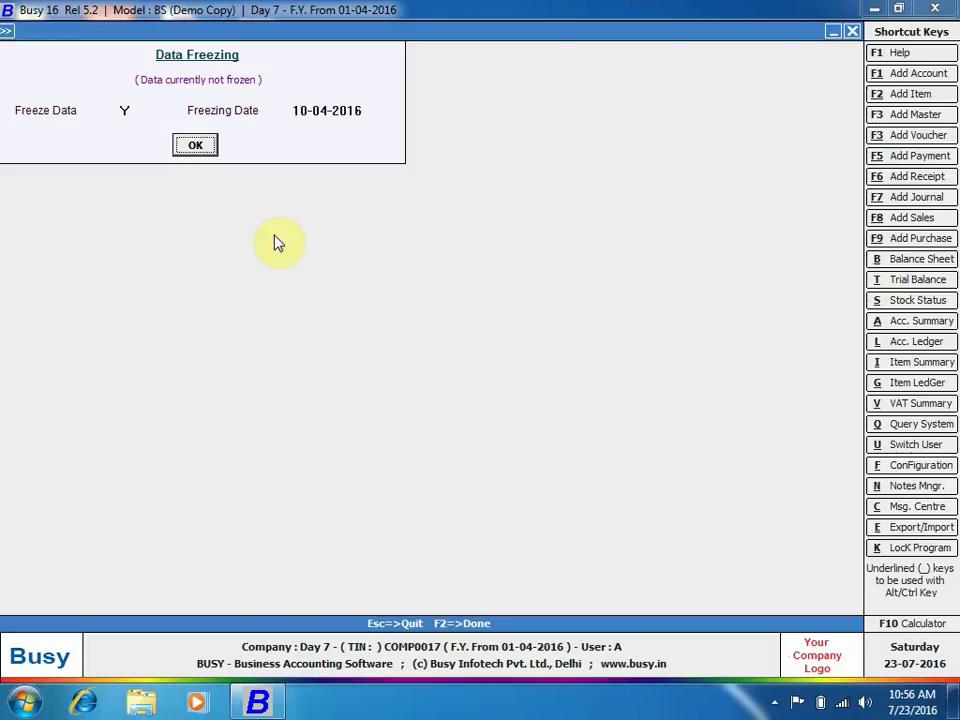
{"action": "left_click", "coordinate": [210, 146]}
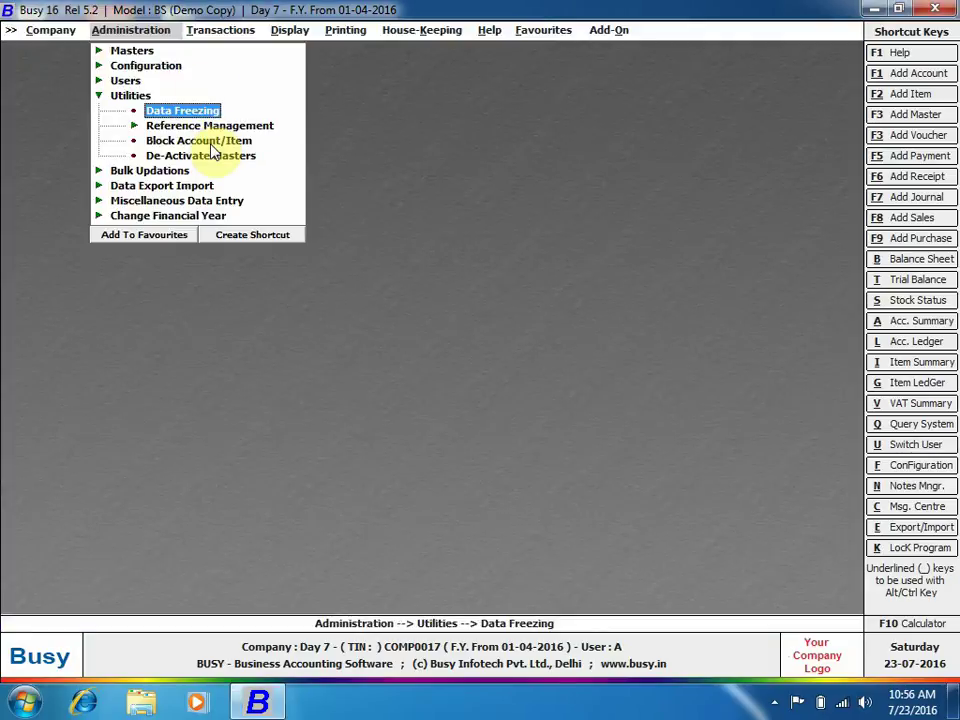
- Try to add a sales voucher in the Main series dated 10-04-2016, and abandon the entry
{"action": "left_click", "coordinate": [222, 30]}
{"action": "left_click", "coordinate": [220, 52]}
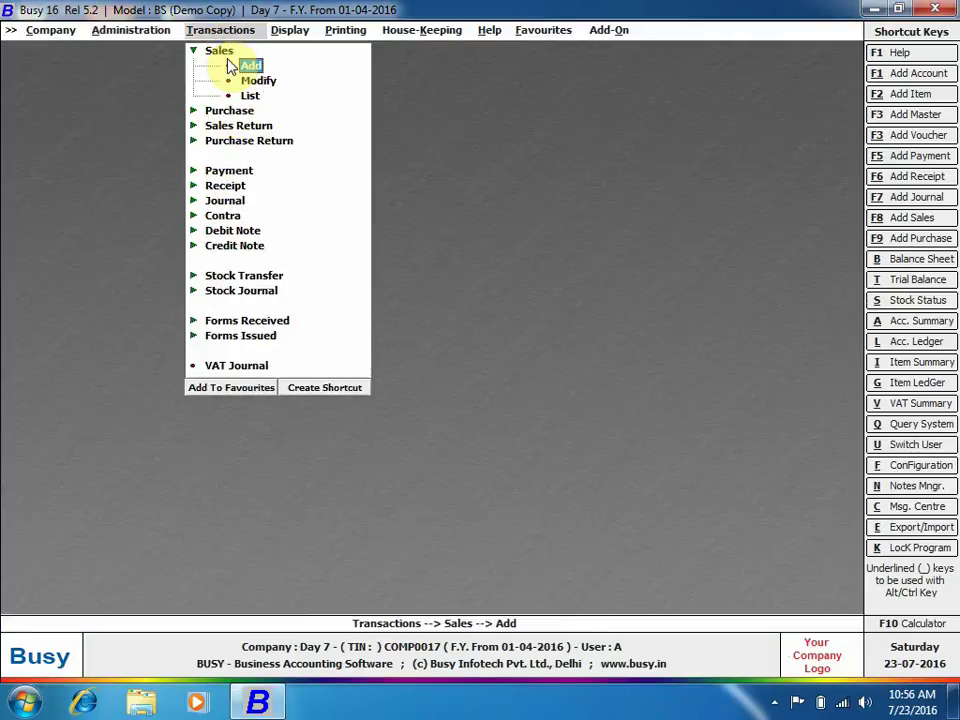
{"action": "left_click", "coordinate": [228, 64]}
{"action": "key", "text": "Return"}
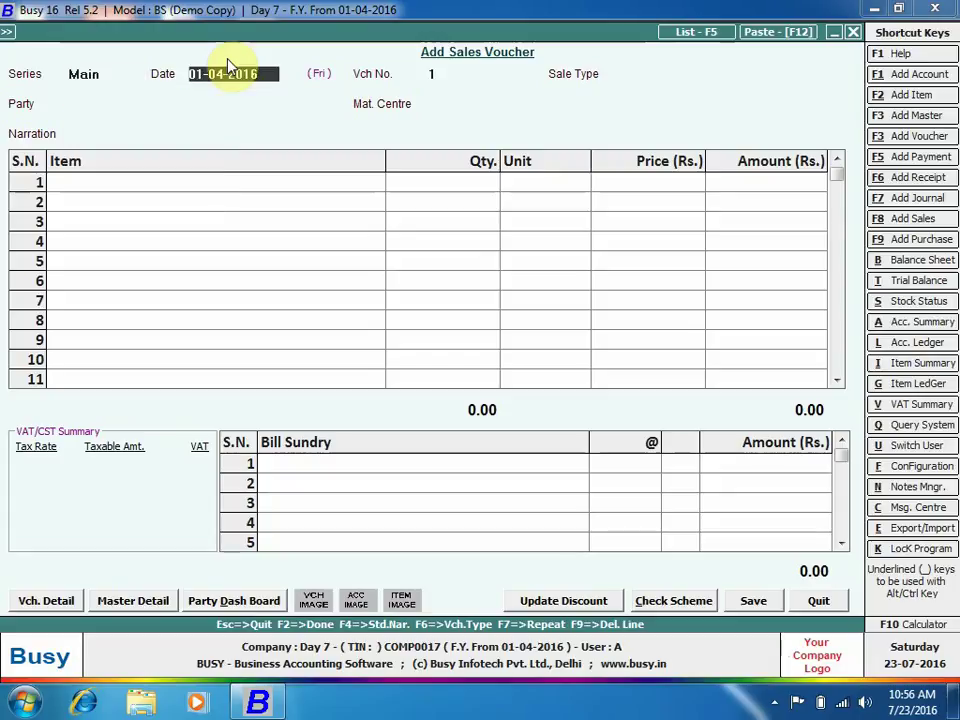
{"action": "type", "text": "10-"}
{"action": "type", "text": "04"}
{"action": "key", "text": "Return"}
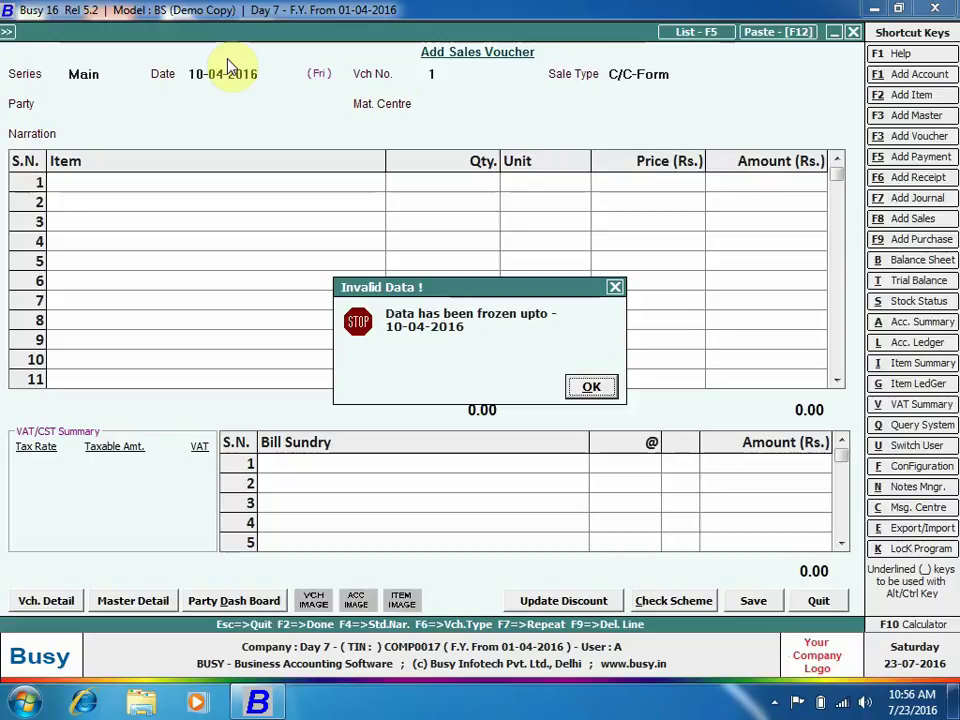
{"action": "key", "text": "Escape"}
{"action": "key", "text": "Escape"}
{"action": "key", "text": "Return"}
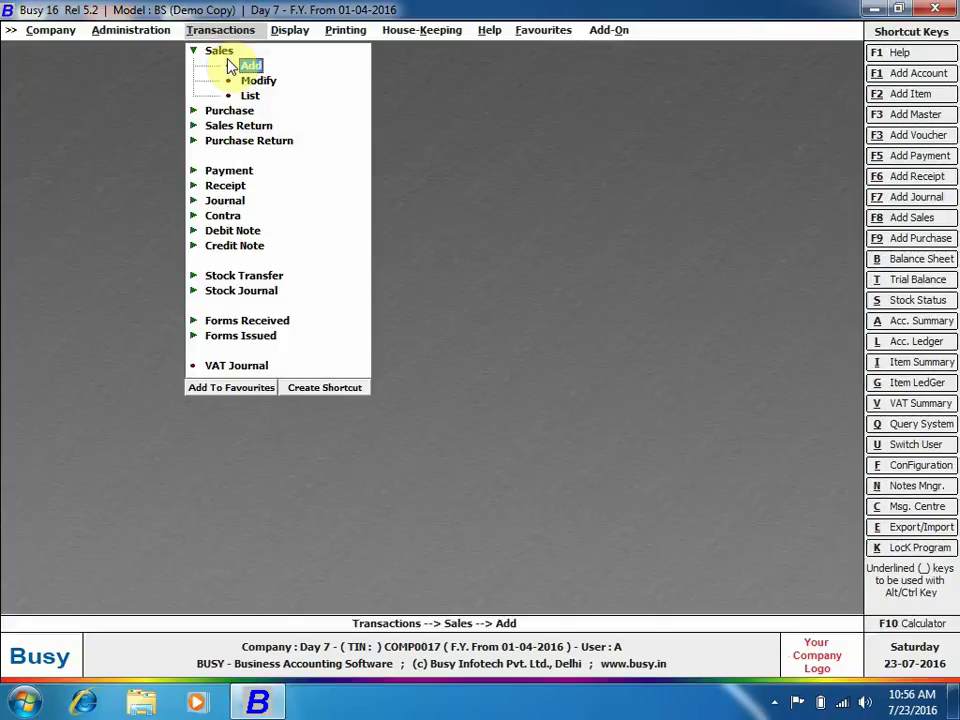
- Try to add a journal voucher in the Main series dated 10-04-2016, and quit the entry
{"action": "left_click", "coordinate": [224, 200]}
{"action": "left_click", "coordinate": [251, 215]}
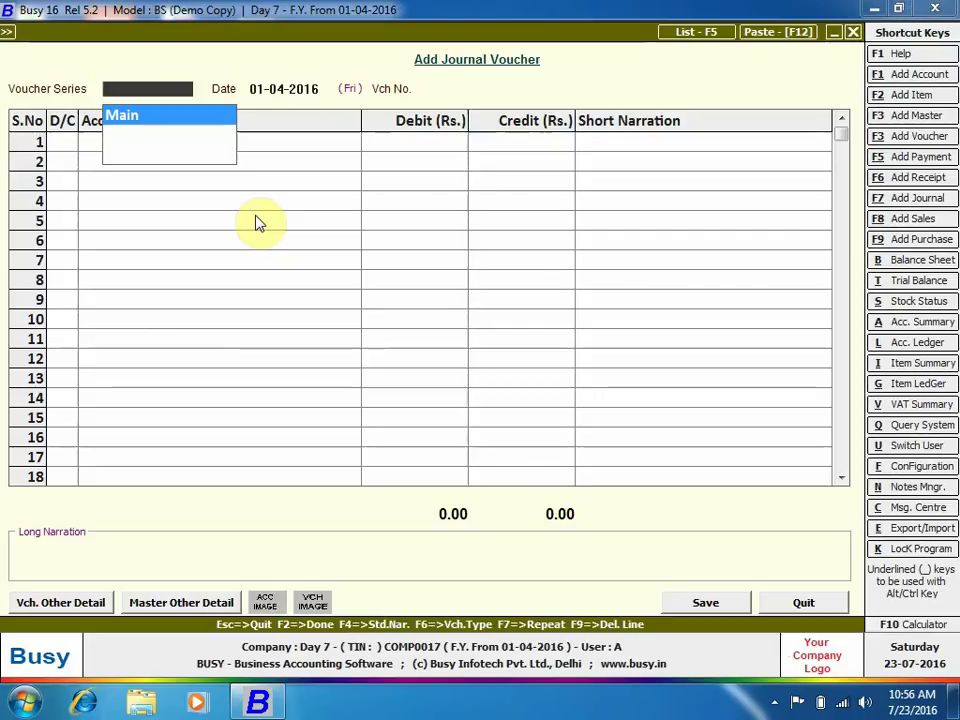
{"action": "key", "text": "Return"}
{"action": "type", "text": "10/4"}
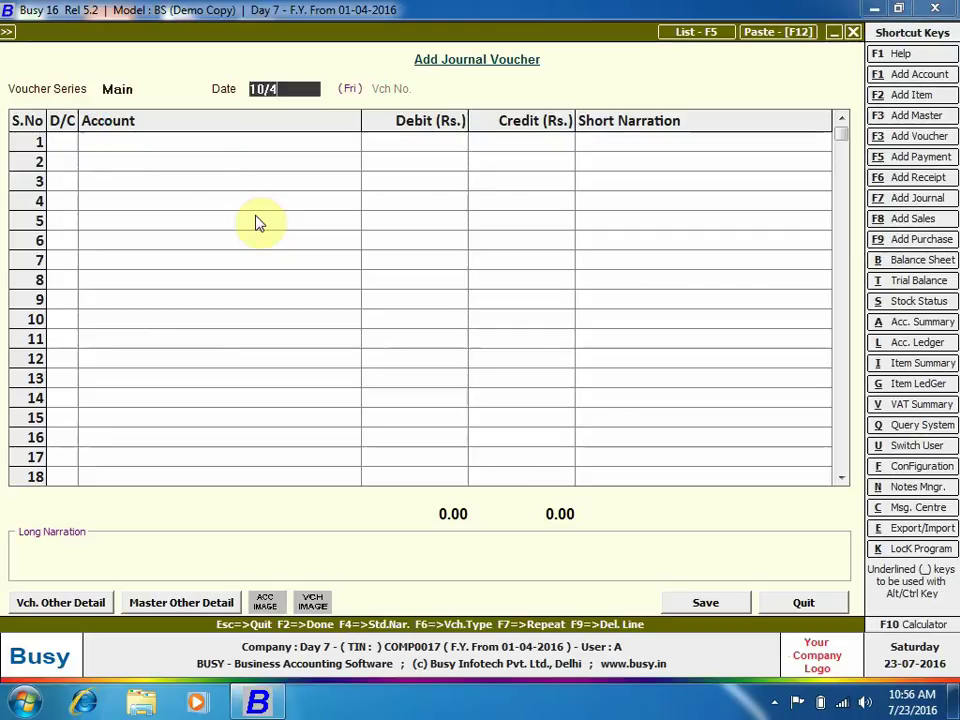
{"action": "key", "text": "Return"}
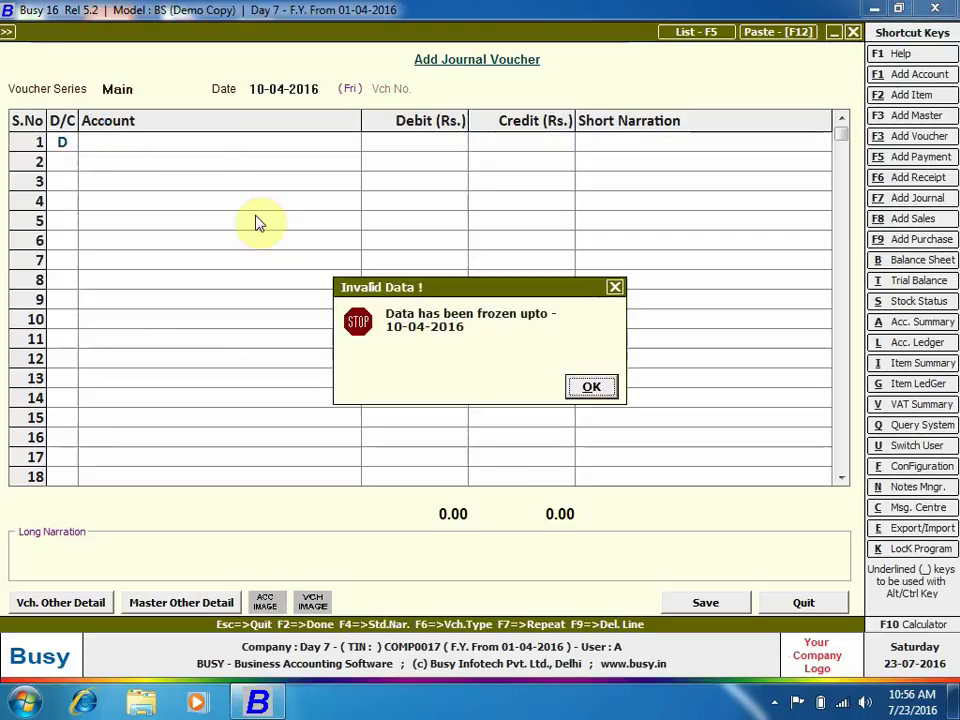
{"action": "key", "text": "Return"}
{"action": "key", "text": "Escape"}
{"action": "key", "text": "Return"}
{"action": "key", "text": "Up"}
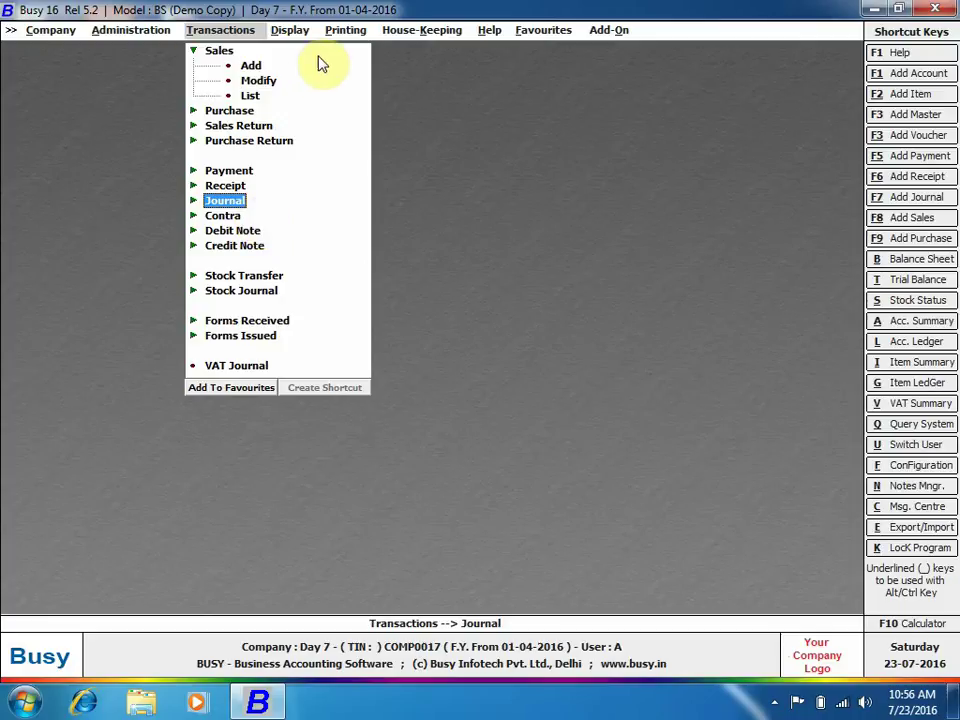
- Display the balance sheet for April as both start and end month, keeping the default report options
{"action": "left_click", "coordinate": [292, 32]}
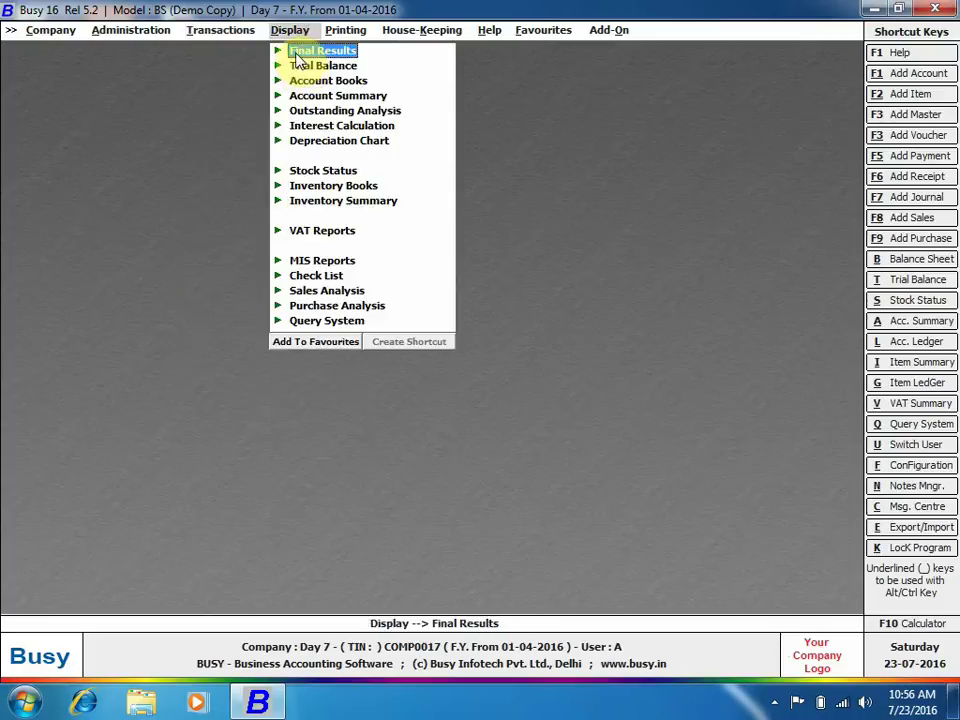
{"action": "left_click", "coordinate": [297, 52]}
{"action": "key", "text": "Return"}
{"action": "key", "text": "Return"}
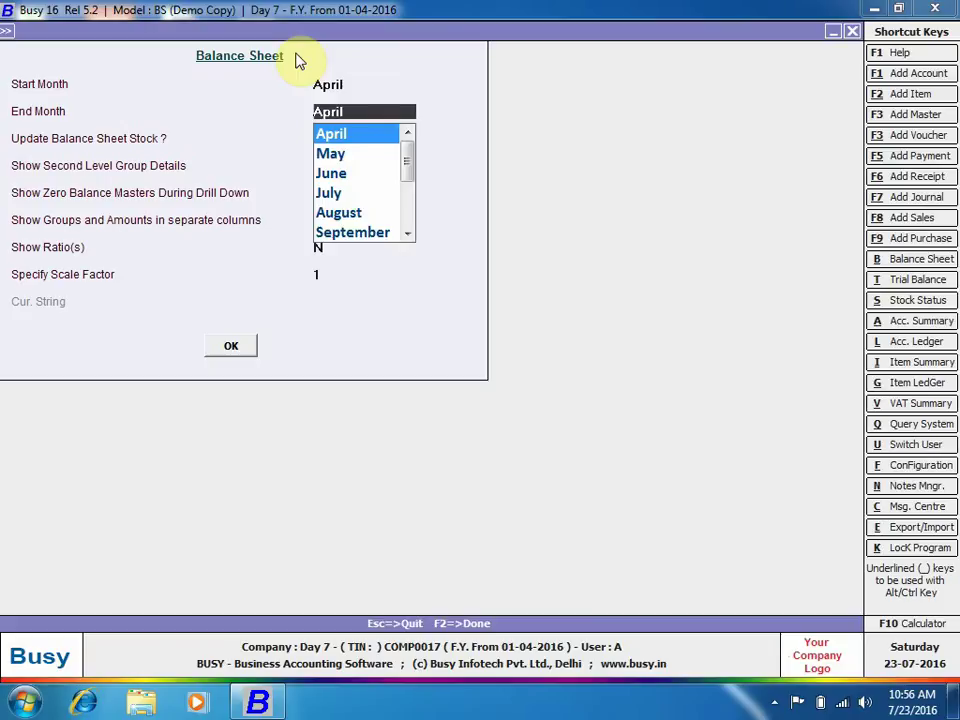
{"action": "key", "text": "Return"}
{"action": "key", "text": "Return"}
{"action": "key", "text": "Return"}
{"action": "key", "text": "Return"}
{"action": "key", "text": "Return"}
{"action": "key", "text": "Return"}
{"action": "key", "text": "Return"}
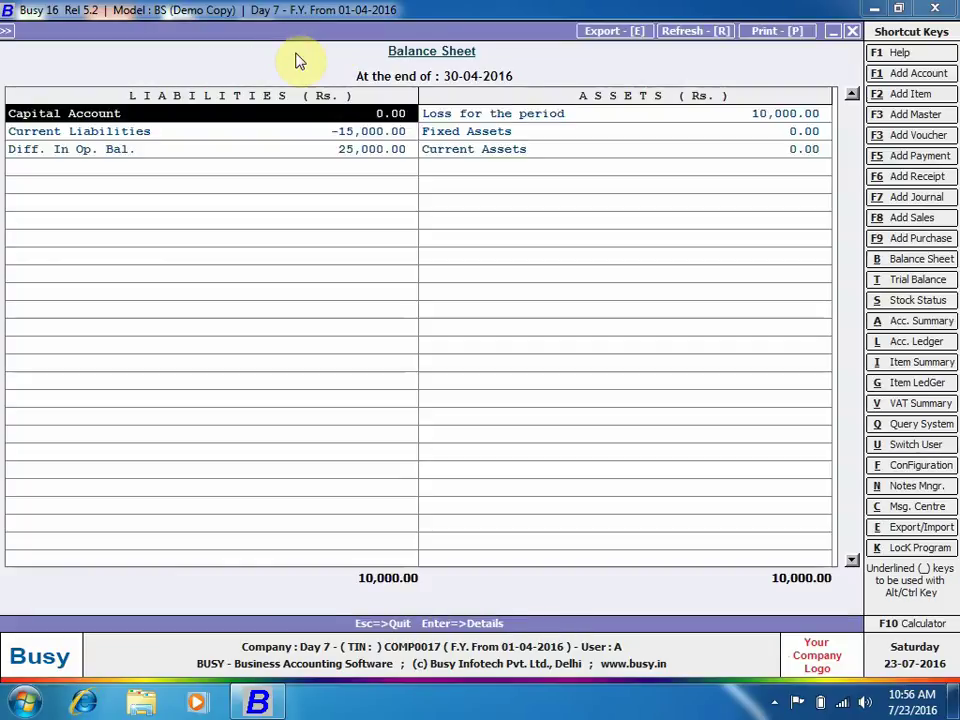
- Drill down from the balance sheet's loss for the period through opening stock to the Stock account master
{"action": "key", "text": "Right"}
{"action": "key", "text": "Return"}
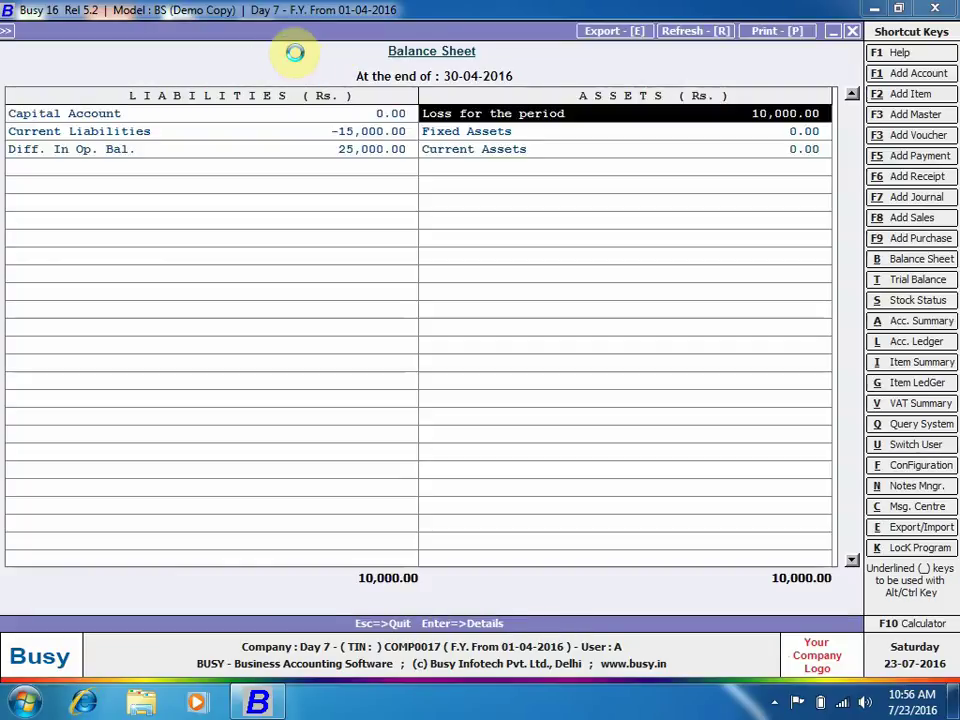
{"action": "key", "text": "Return"}
{"action": "key", "text": "Return"}
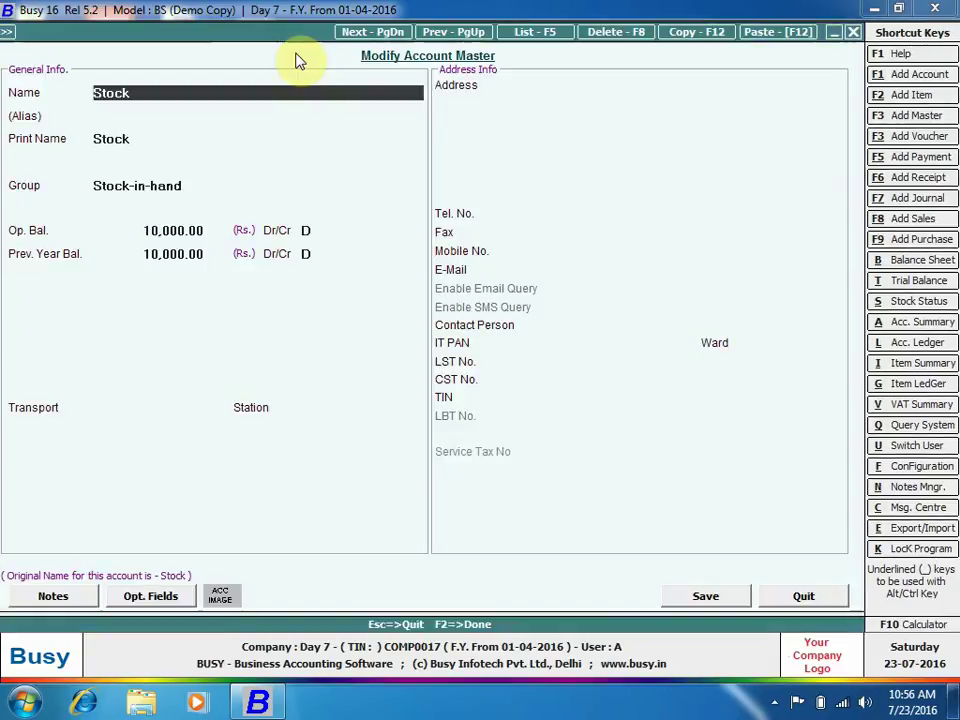
- Try to change the Stock account's opening balance, and quit the account master without saving
{"action": "key", "text": "Return"}
{"action": "key", "text": "Return"}
{"action": "key", "text": "Return"}
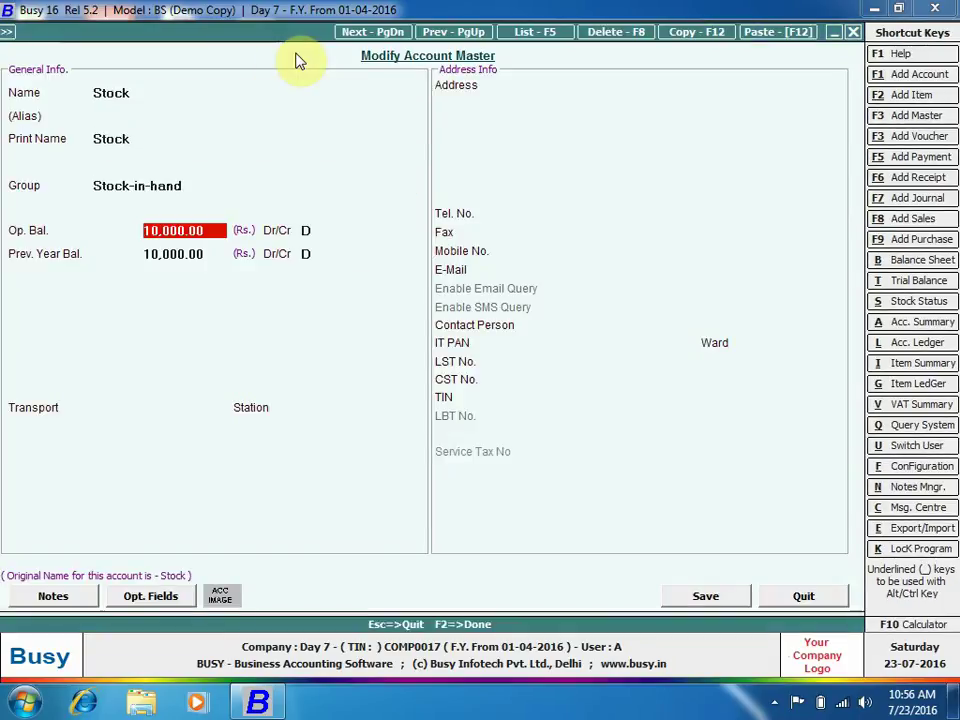
{"action": "key", "text": "Return"}
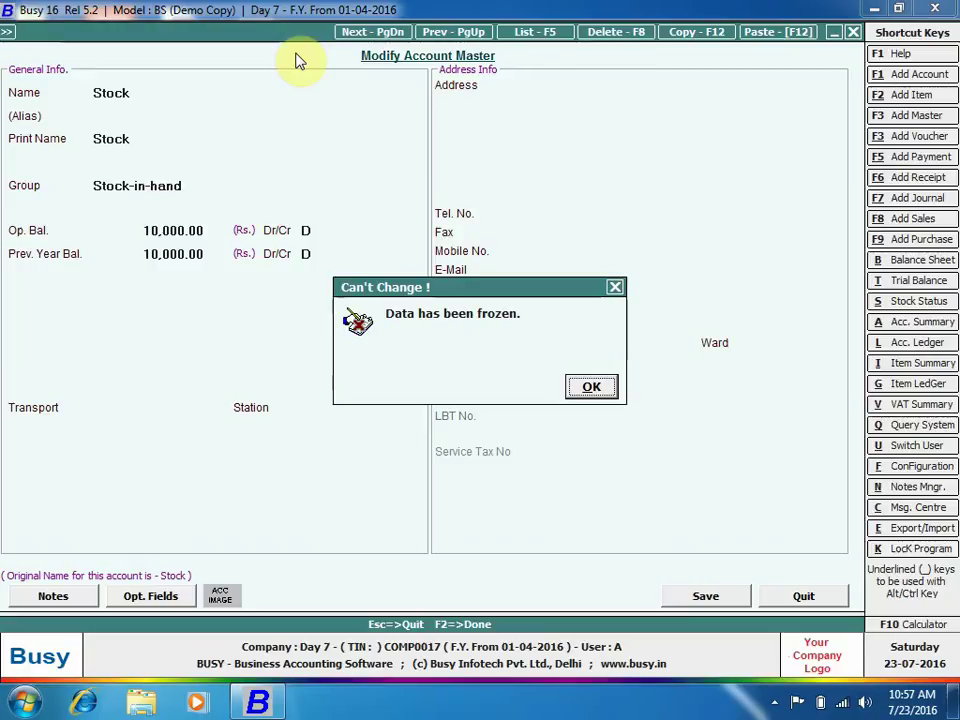
{"action": "key", "text": "Escape"}
{"action": "key", "text": "Escape"}
{"action": "key", "text": "y"}
{"action": "key", "text": "Escape"}
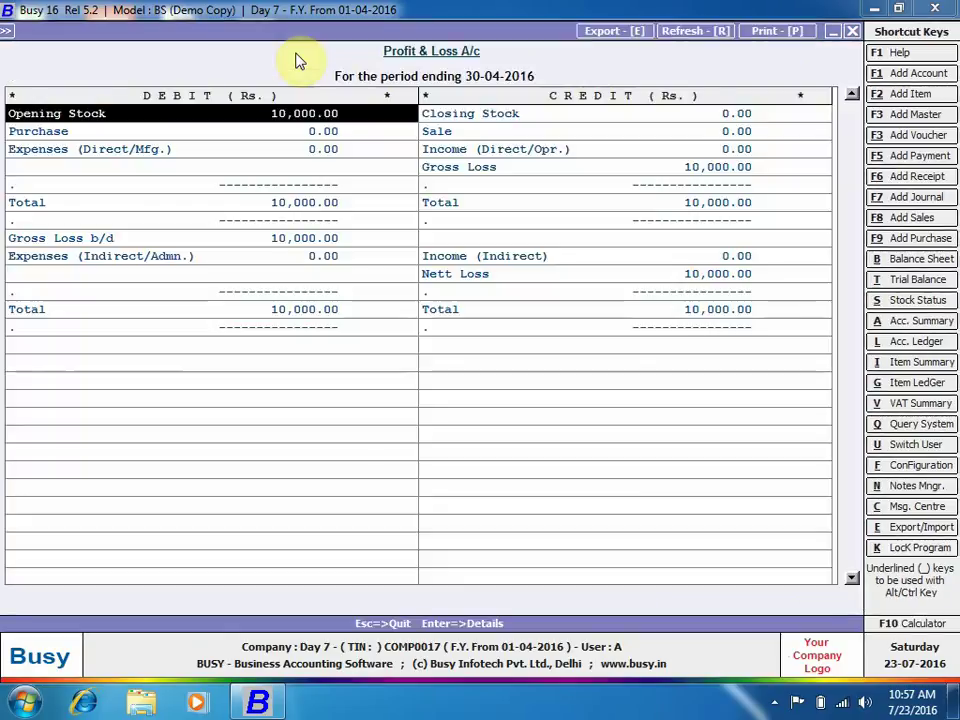
- Regenerate the balance sheet with April as both start and end month and default options, and close it
{"action": "key", "text": "Escape"}
{"action": "key", "text": "Escape"}
{"action": "key", "text": "Return"}
{"action": "key", "text": "Return"}
{"action": "key", "text": "Return"}
{"action": "key", "text": "Return"}
{"action": "key", "text": "Return"}
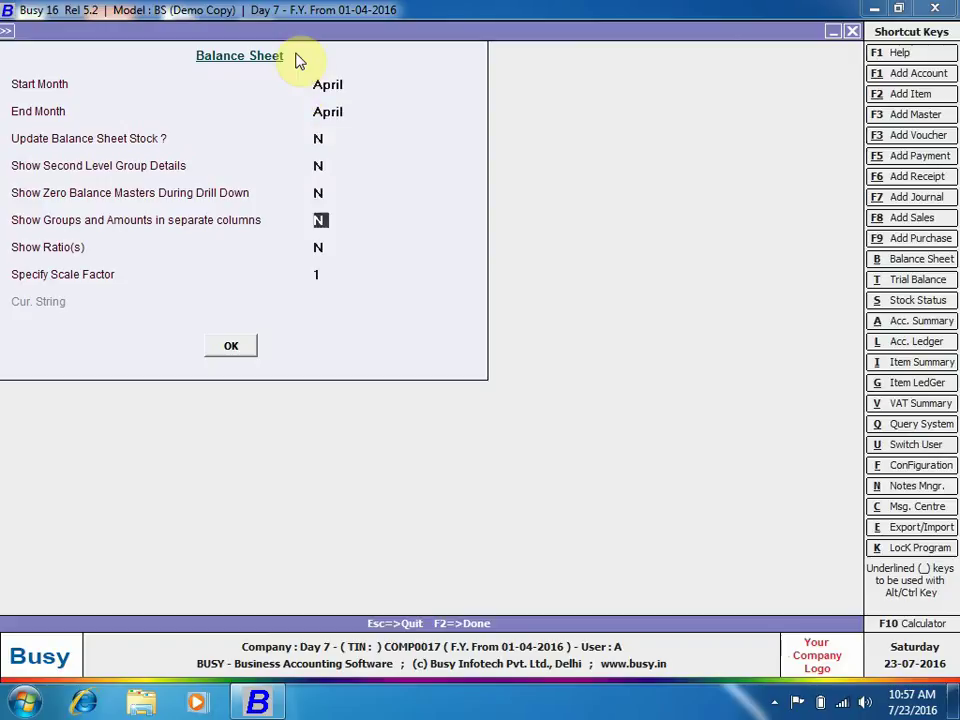
{"action": "key", "text": "Return"}
{"action": "key", "text": "Return"}
{"action": "key", "text": "Return"}
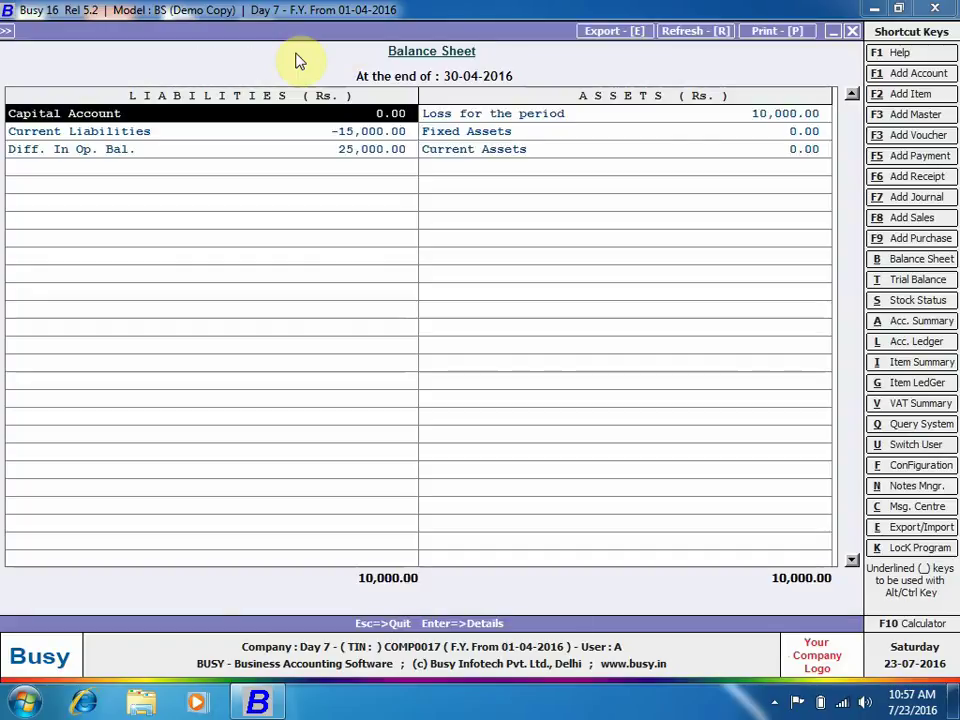
{"action": "key", "text": "Return"}
{"action": "key", "text": "Escape"}
{"action": "key", "text": "Escape"}
{"action": "key", "text": "Escape"}
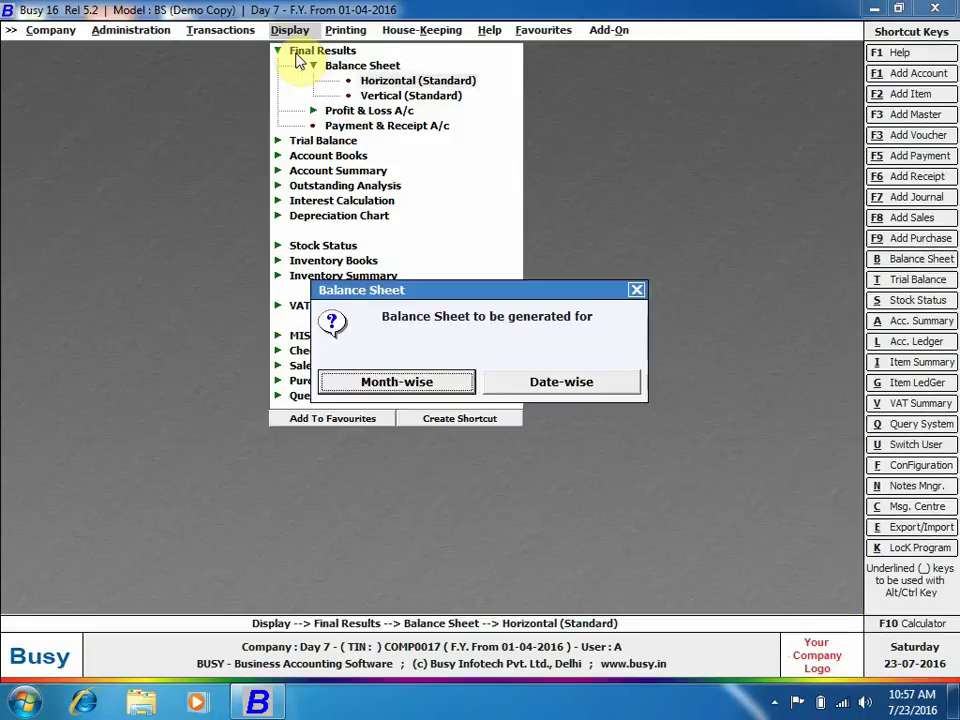
{"action": "key", "text": "Escape"}
{"action": "key", "text": "Escape"}
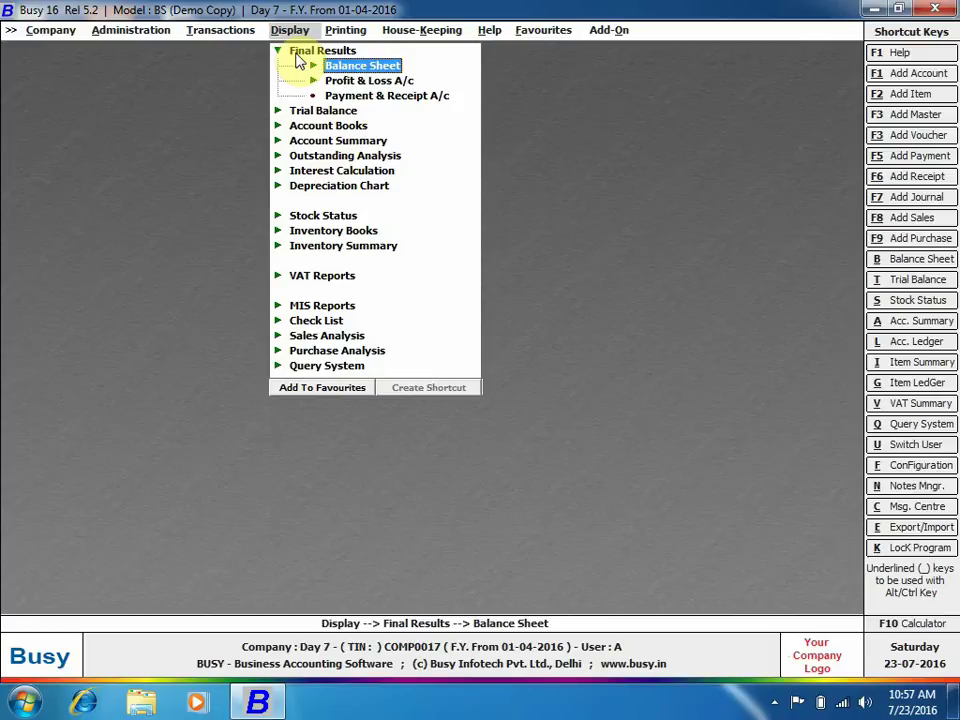
- Remove the full data freezing by setting Freeze Data to N
{"action": "left_click", "coordinate": [131, 30]}
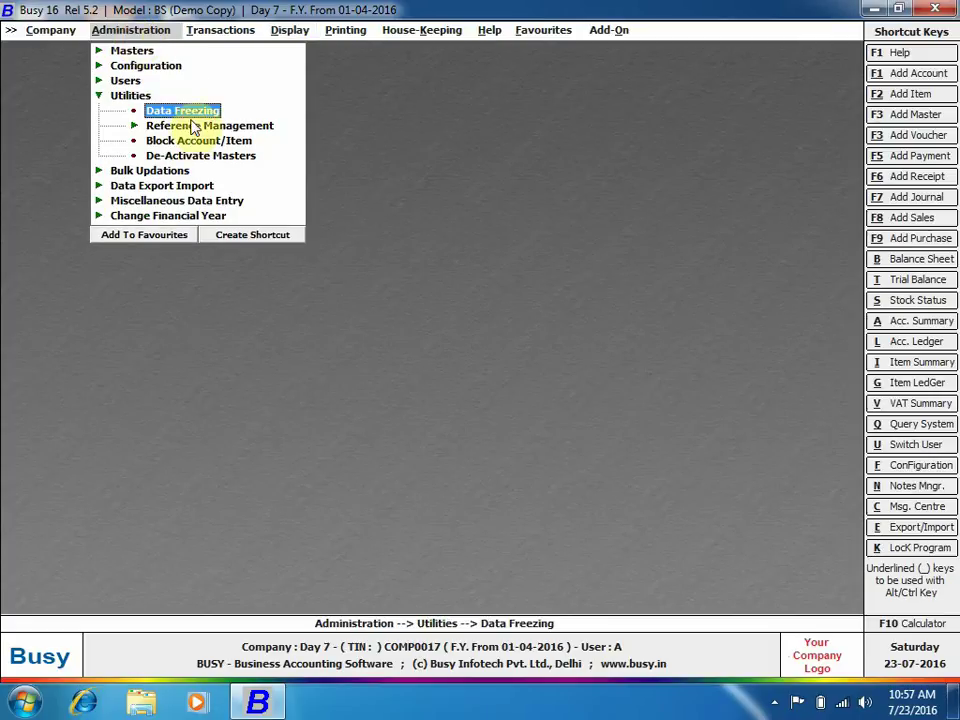
{"action": "left_click", "coordinate": [190, 112]}
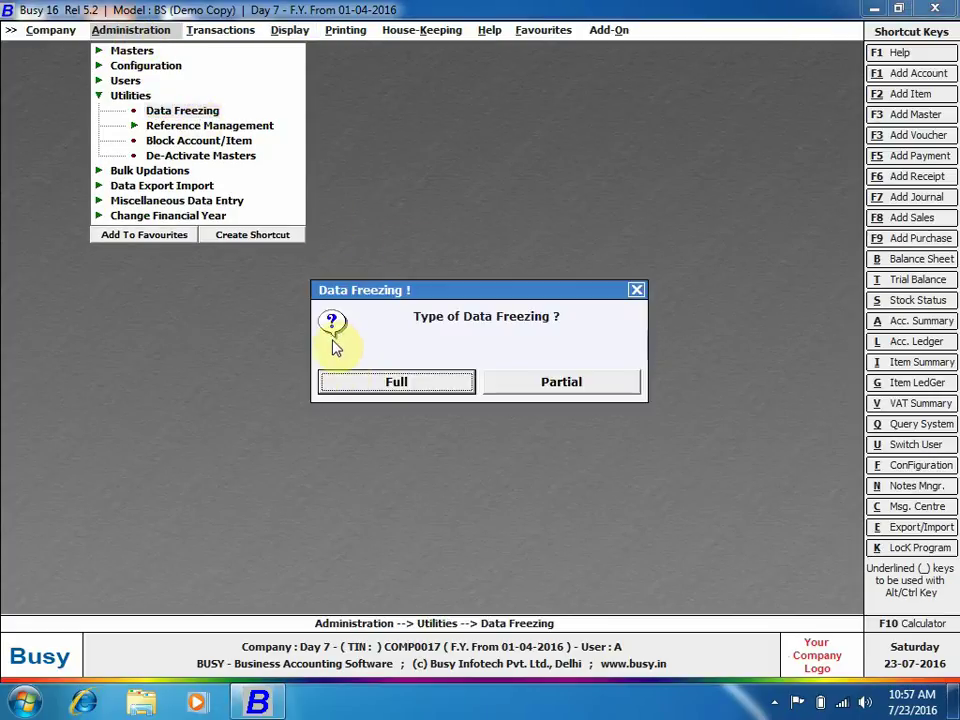
{"action": "left_click", "coordinate": [345, 378]}
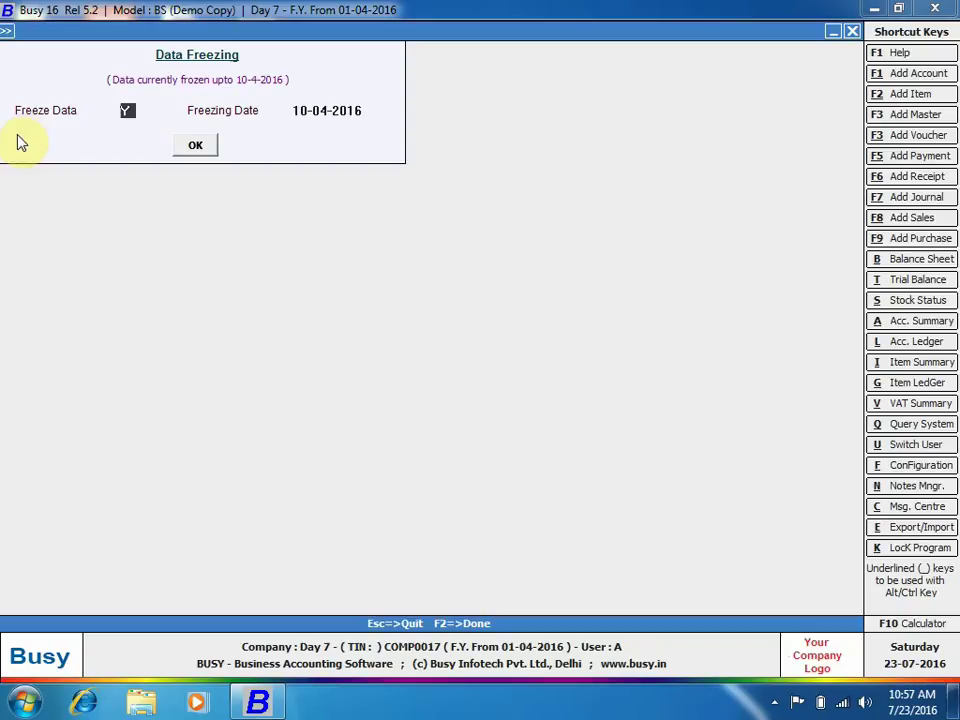
{"action": "type", "text": "N"}
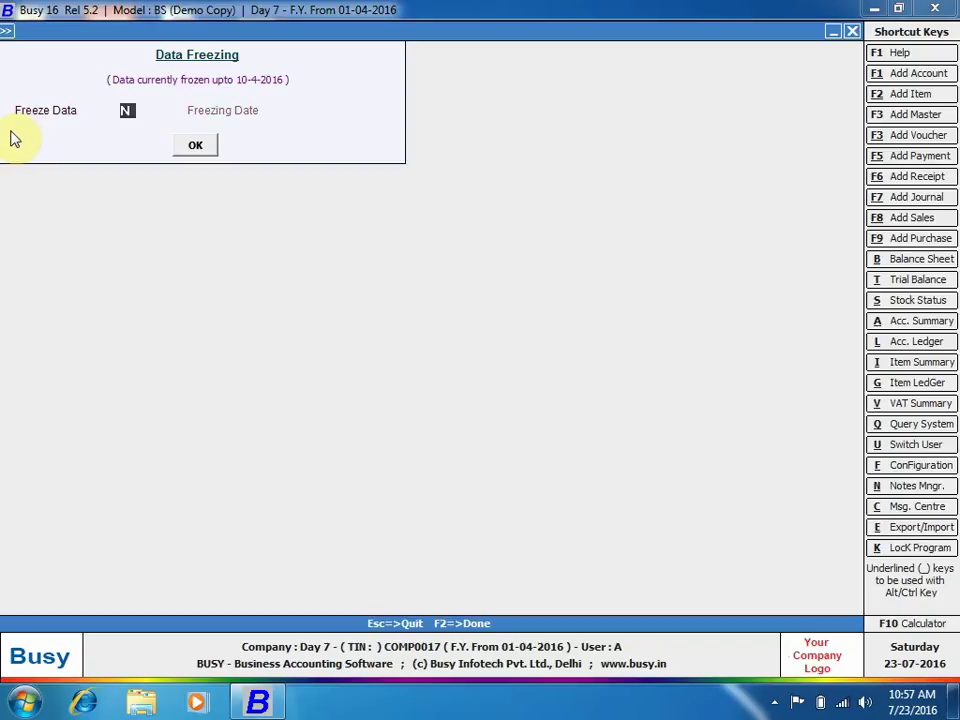
{"action": "left_click", "coordinate": [195, 147]}
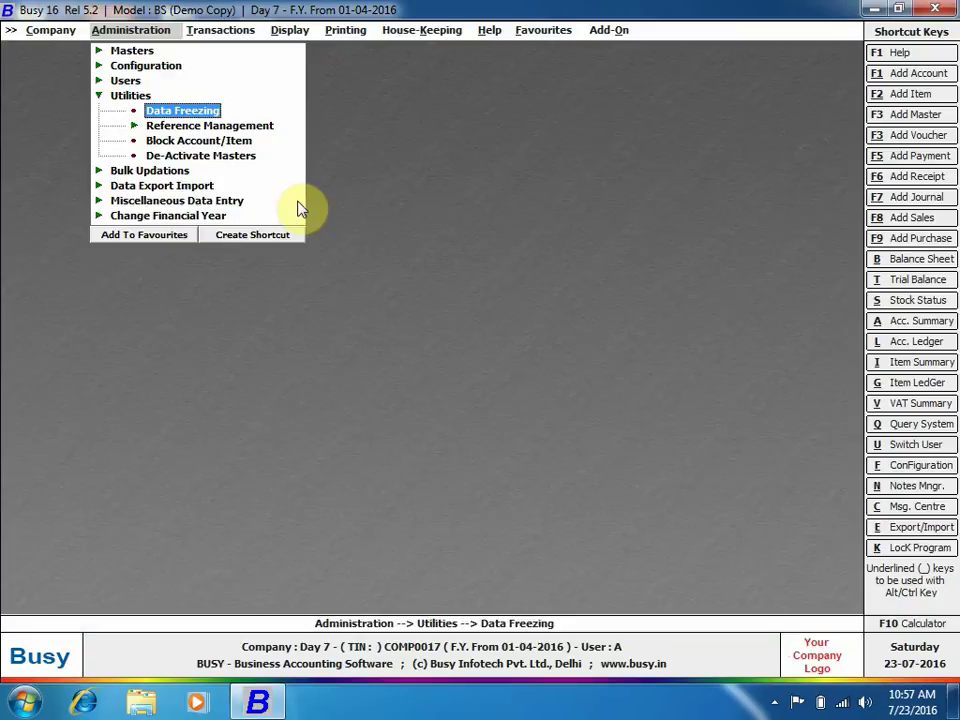
- Start a journal voucher in the Main series dated 01-04-2016, and quit it without saving
{"action": "key", "text": "Right"}
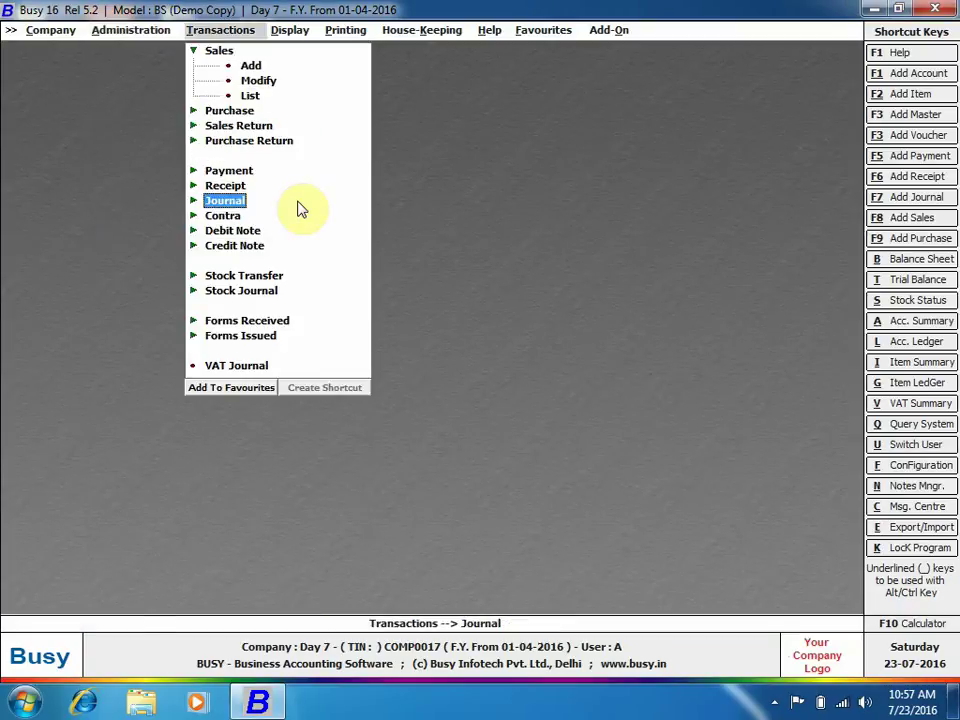
{"action": "left_click", "coordinate": [297, 202]}
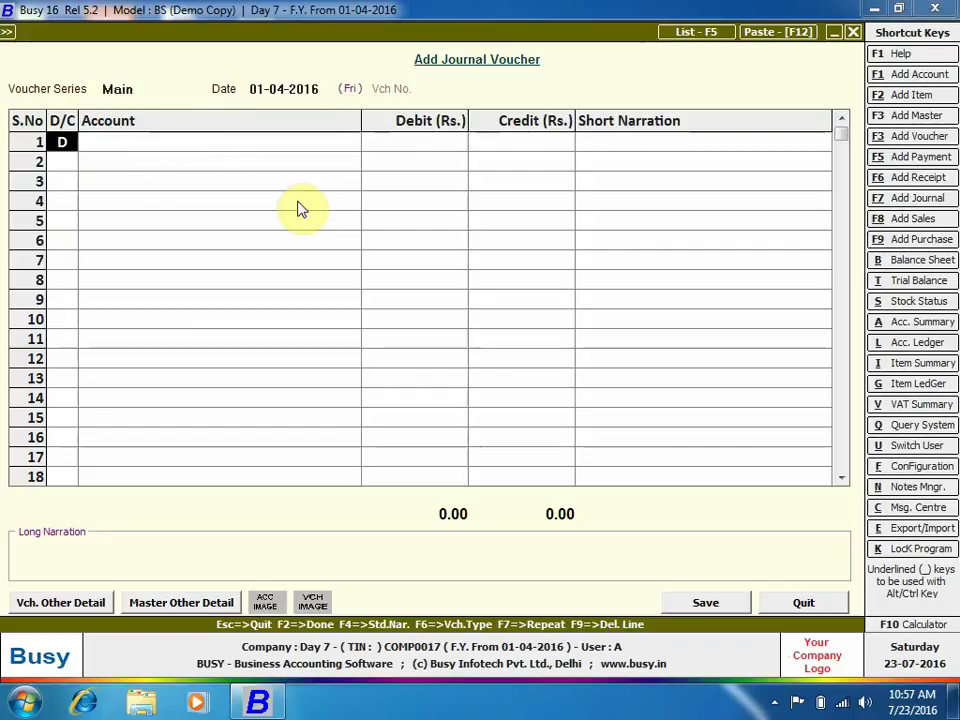
{"action": "key", "text": "Escape"}
{"action": "key", "text": "Return"}
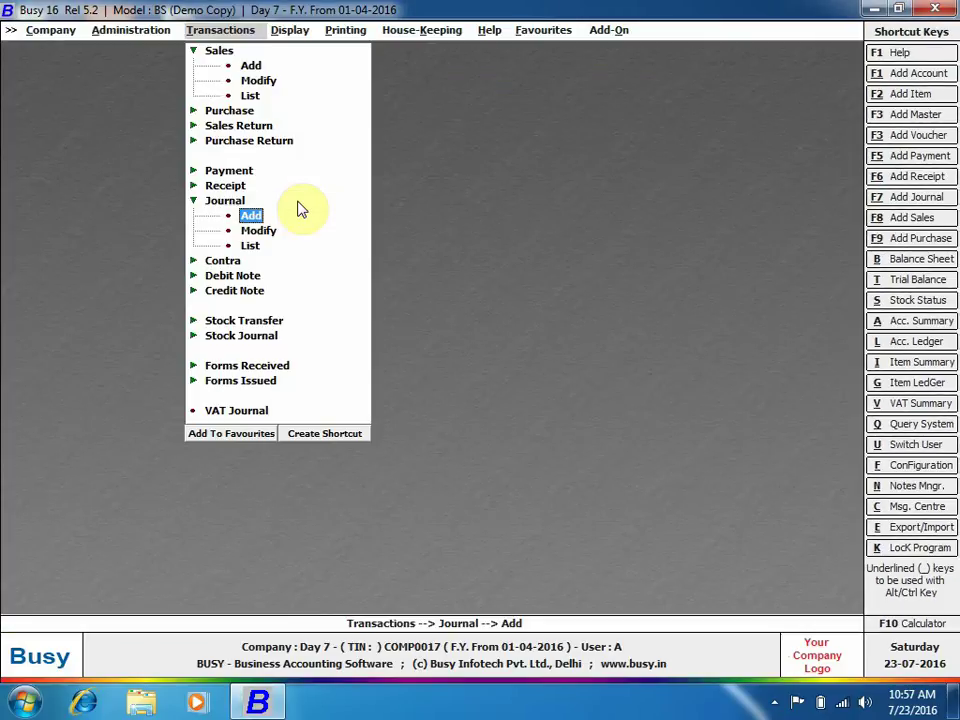
{"action": "key", "text": "Escape"}
- Review the partial data freezing options for each voucher type and opening balances, and leave without saving
{"action": "key", "text": "Left"}
{"action": "key", "text": "Left"}
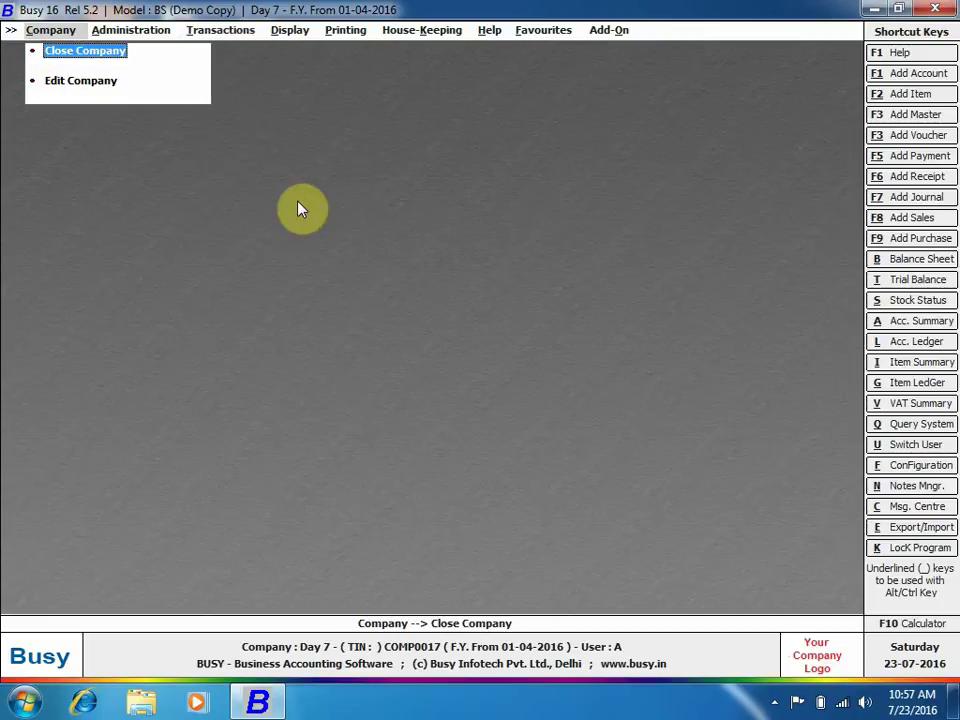
{"action": "key", "text": "Right"}
{"action": "key", "text": "Return"}
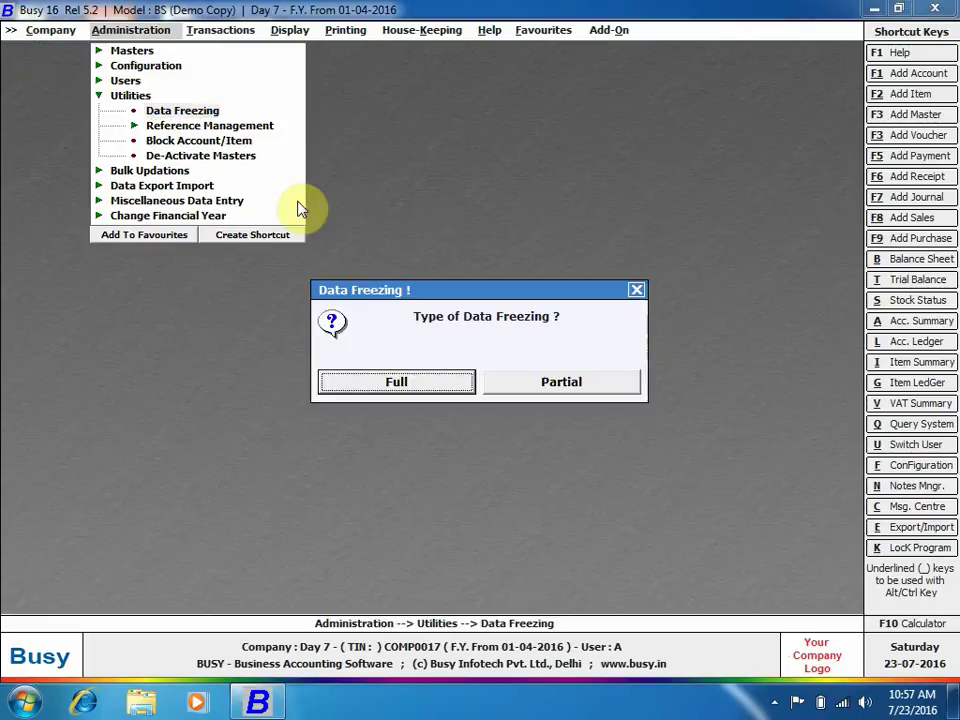
{"action": "key", "text": "Right"}
{"action": "key", "text": "Return"}
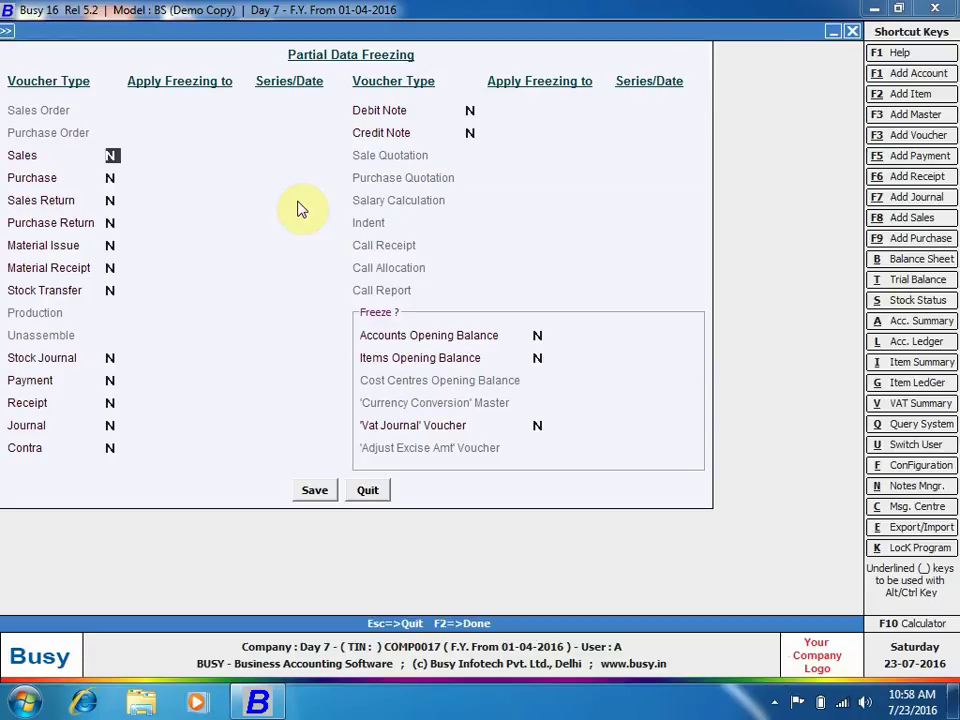
{"action": "key", "text": "Escape"}
{"action": "key", "text": "Escape"}
{"action": "key", "text": "Escape"}
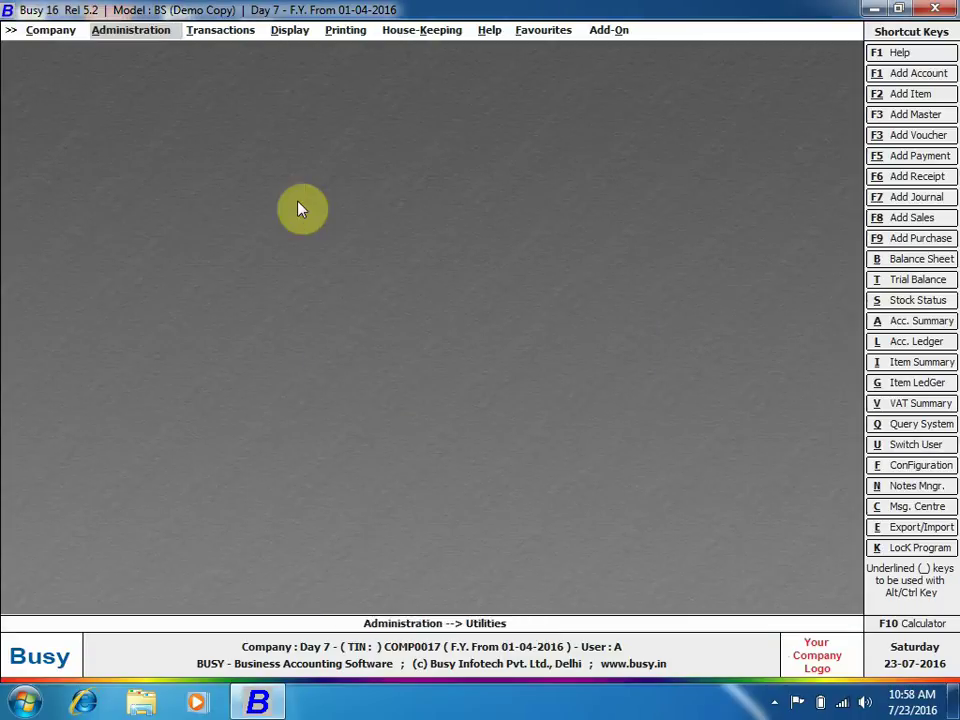
- Show the list of administration utilities
{"action": "left_click", "coordinate": [160, 30]}
{"action": "left_click", "coordinate": [140, 95]}
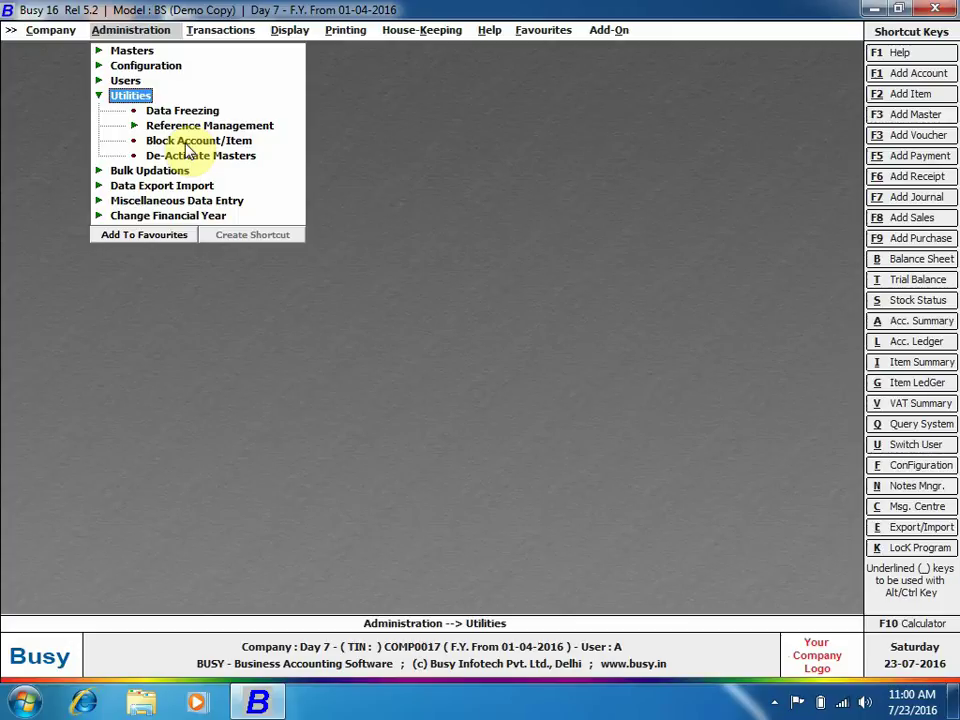
{"action": "left_click", "coordinate": [446, 504]}
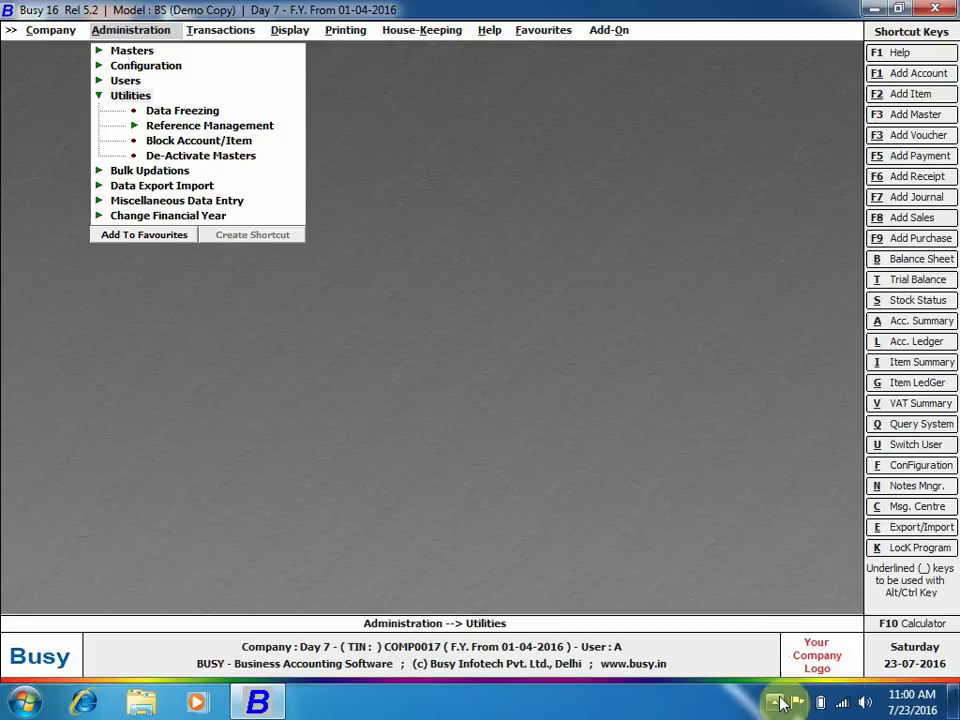
{"action": "left_click", "coordinate": [781, 703]}
{"action": "right_click", "coordinate": [801, 607]}
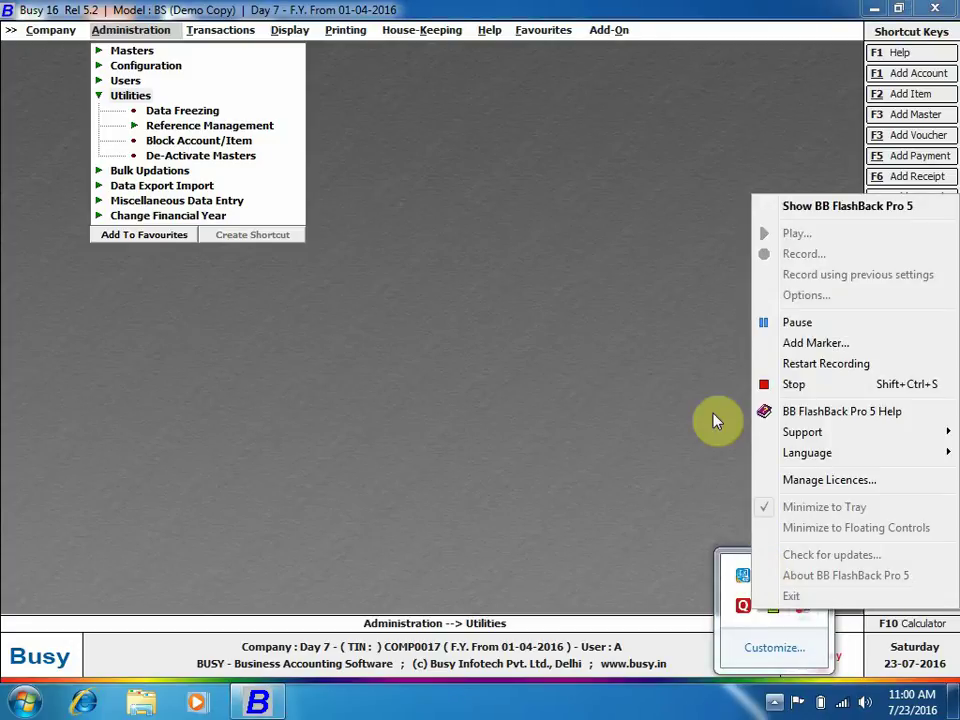
{"action": "left_click", "coordinate": [860, 205]}
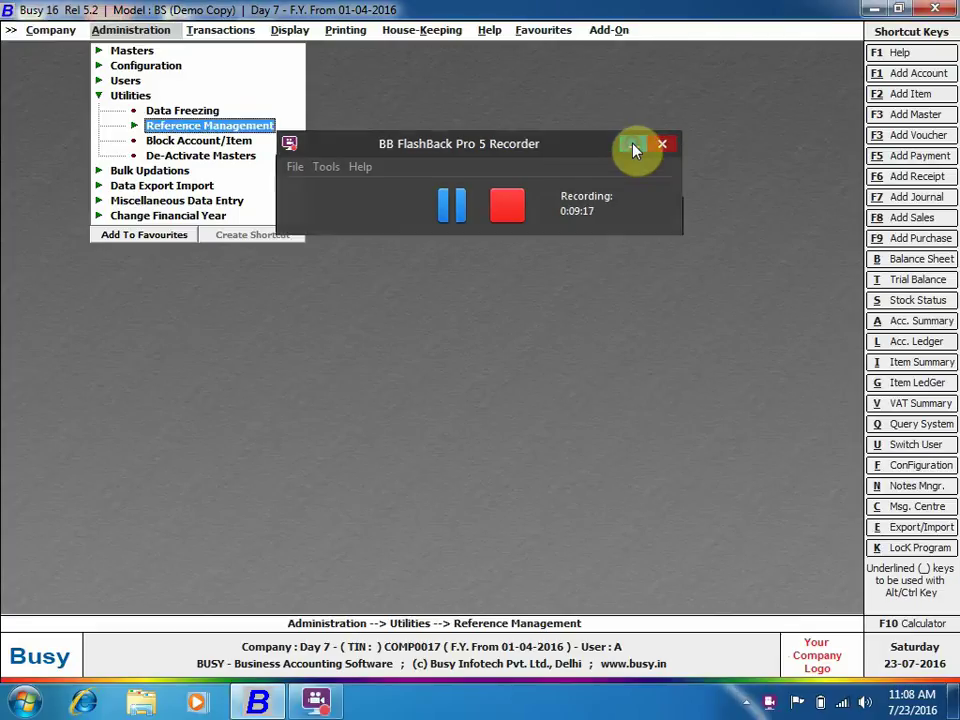
{"action": "left_click", "coordinate": [633, 148]}
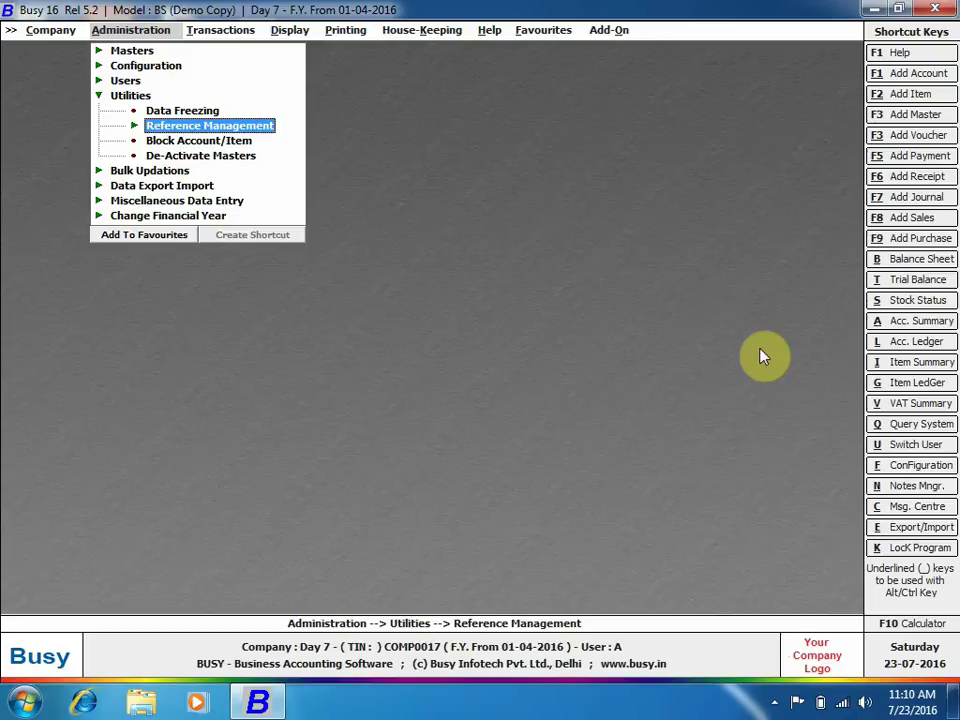
- Open master blocking for accounts and choose Busy Infotech Pvt. Ltd. as the master
{"action": "left_click", "coordinate": [231, 144]}
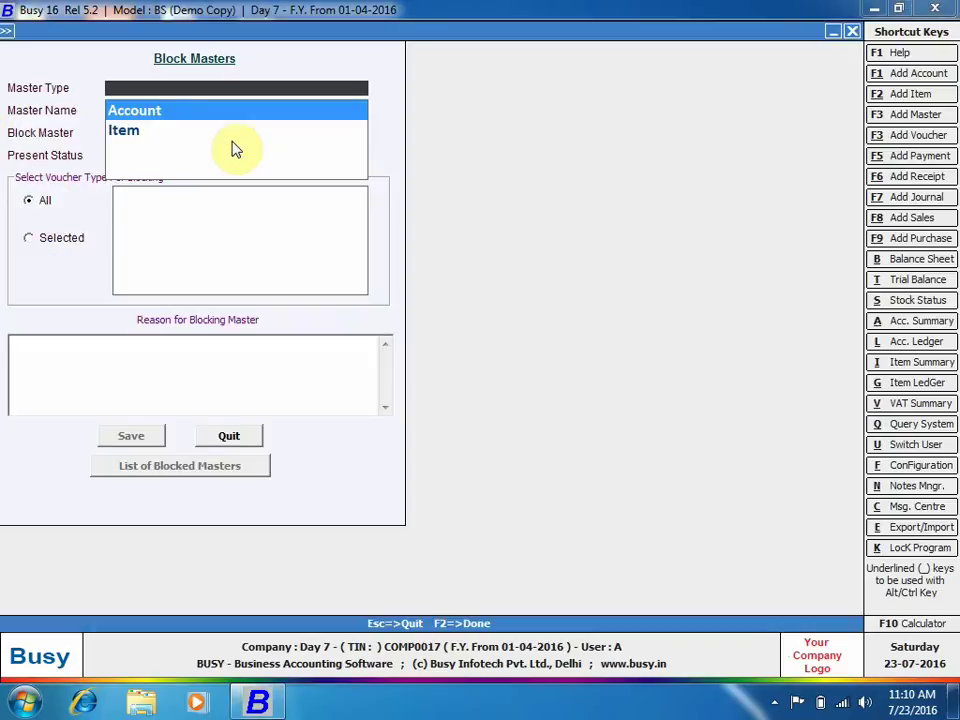
{"action": "key", "text": "Return"}
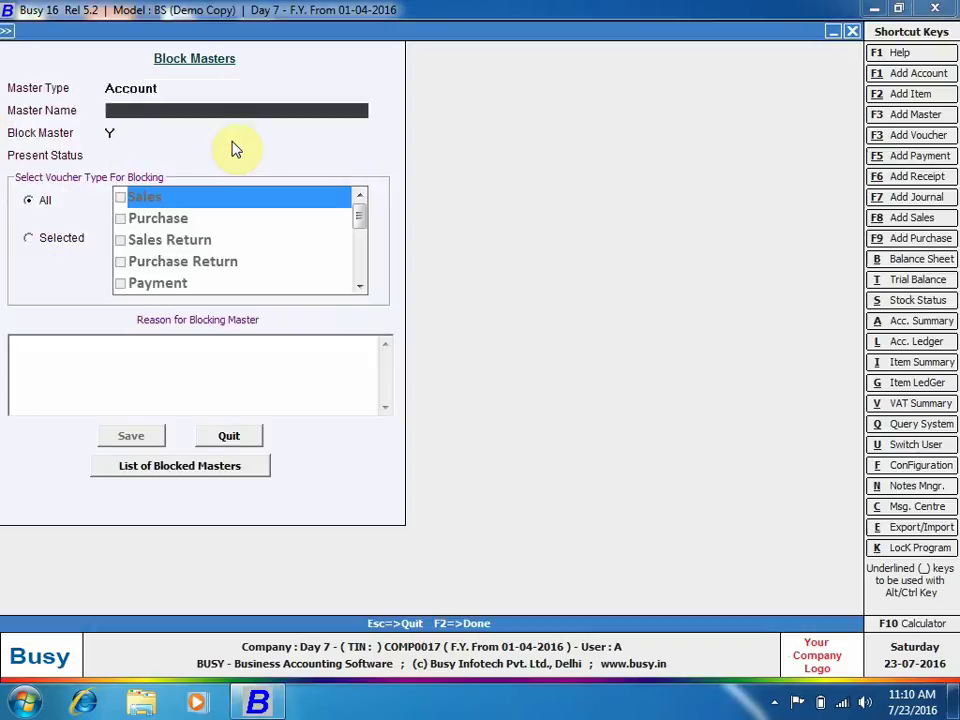
{"action": "type", "text": "bu"}
{"action": "key", "text": "Return"}
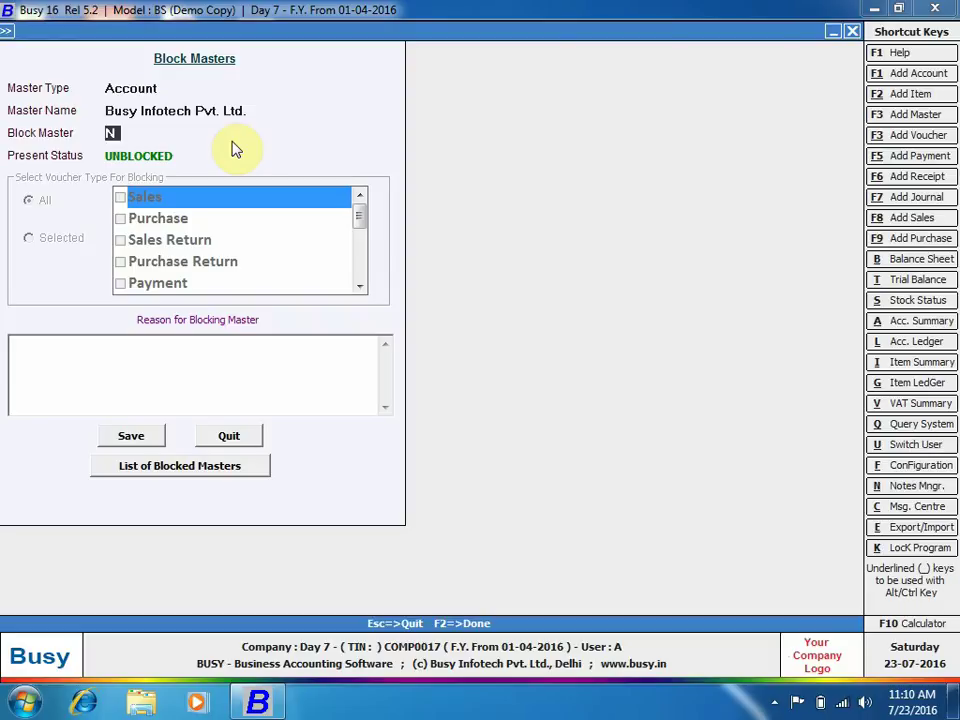
{"action": "key", "text": "Return"}
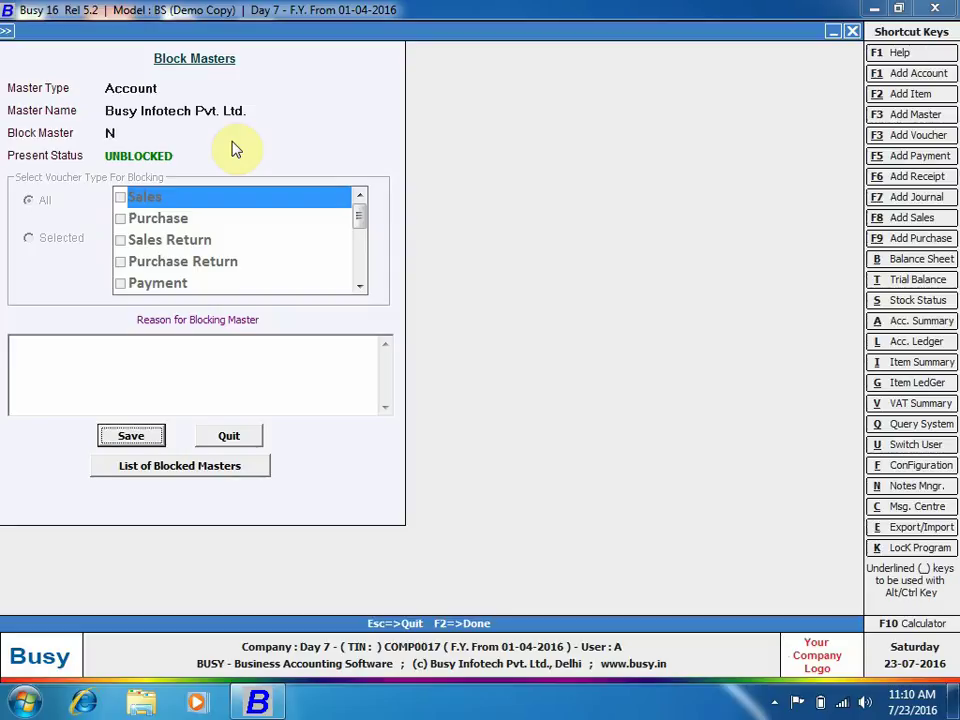
- Block the Busy Infotech Pvt. Ltd. account for all voucher types with the reason "Due to Non Psyment", save, and leave the form
{"action": "left_click", "coordinate": [111, 132]}
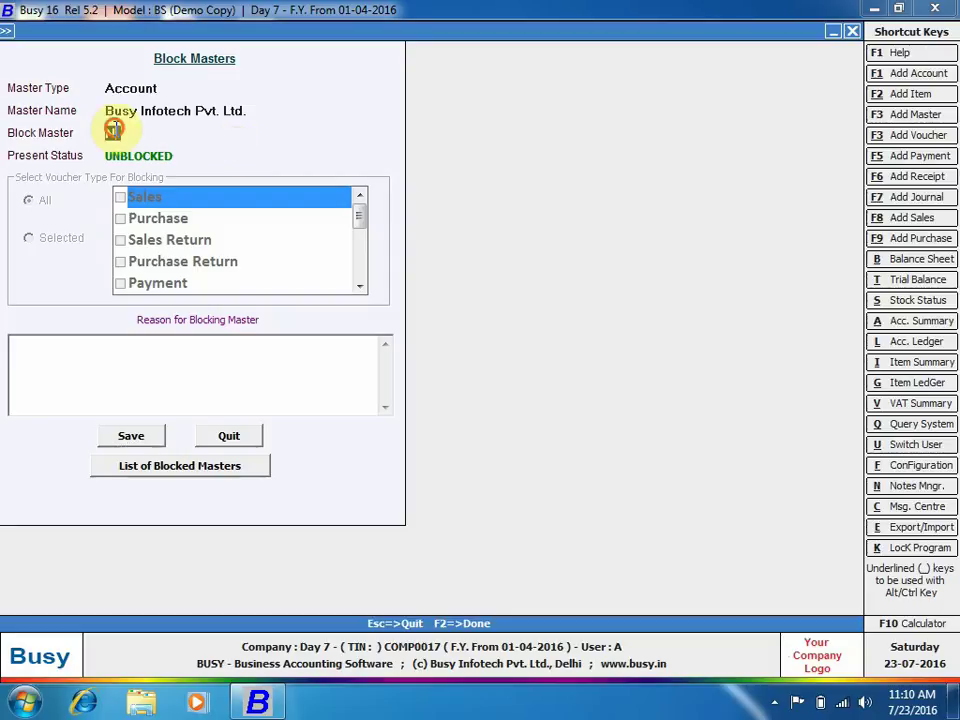
{"action": "type", "text": "y"}
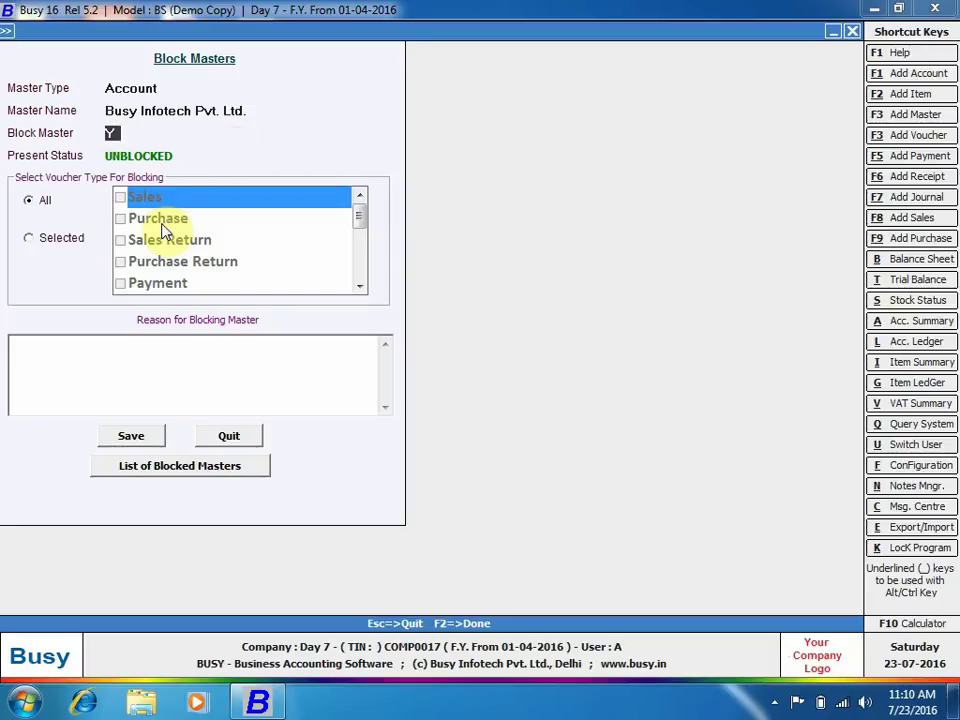
{"action": "key", "text": "Return"}
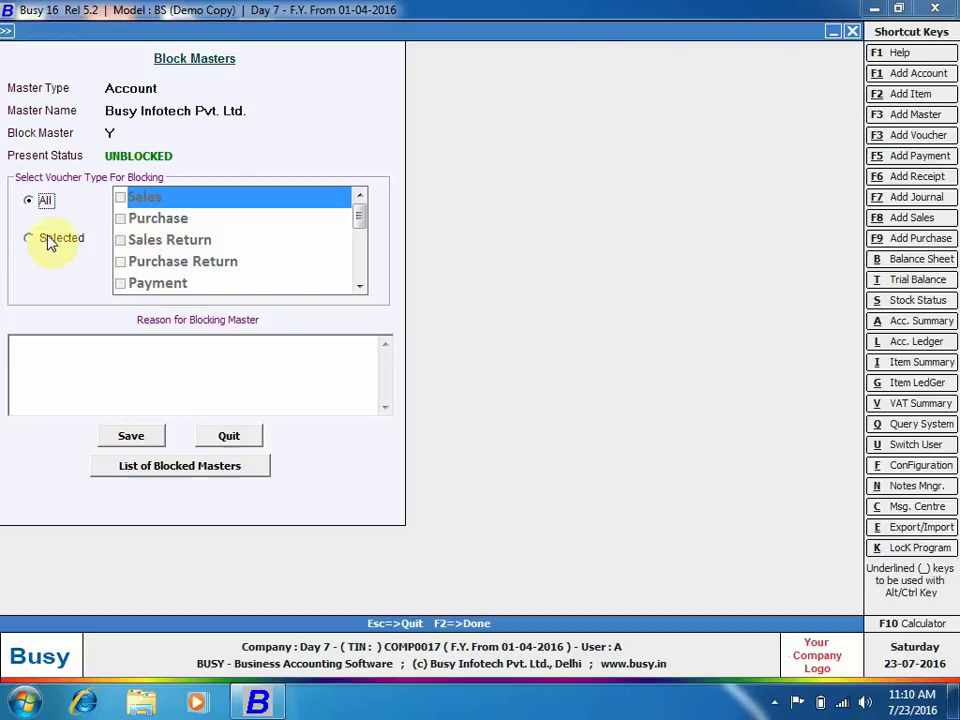
{"action": "left_click", "coordinate": [109, 347]}
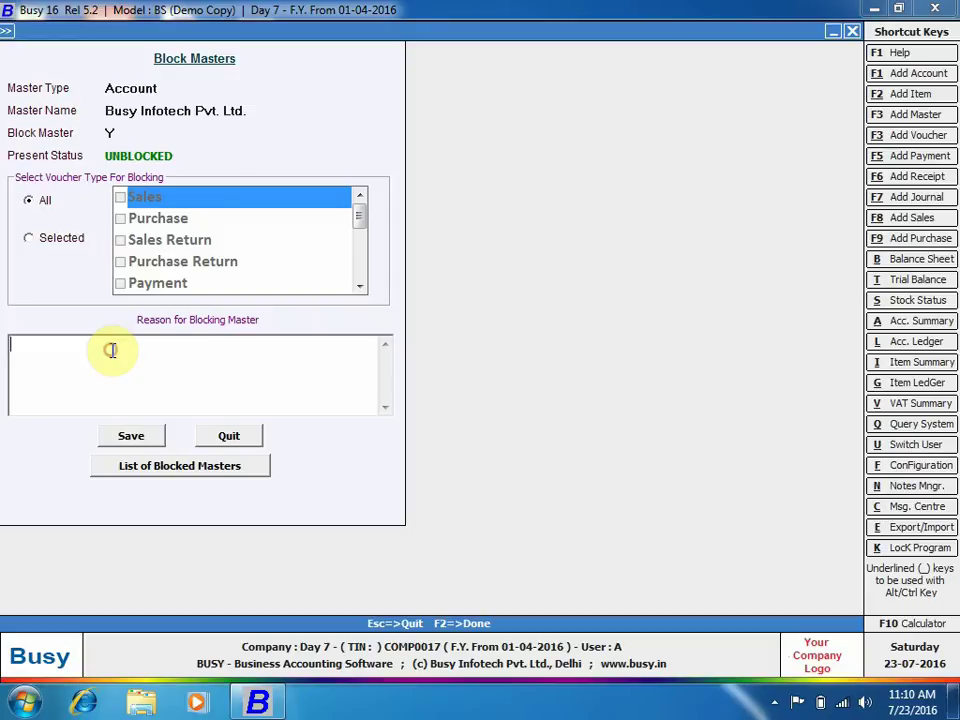
{"action": "type", "text": "Due to Non Ps"}
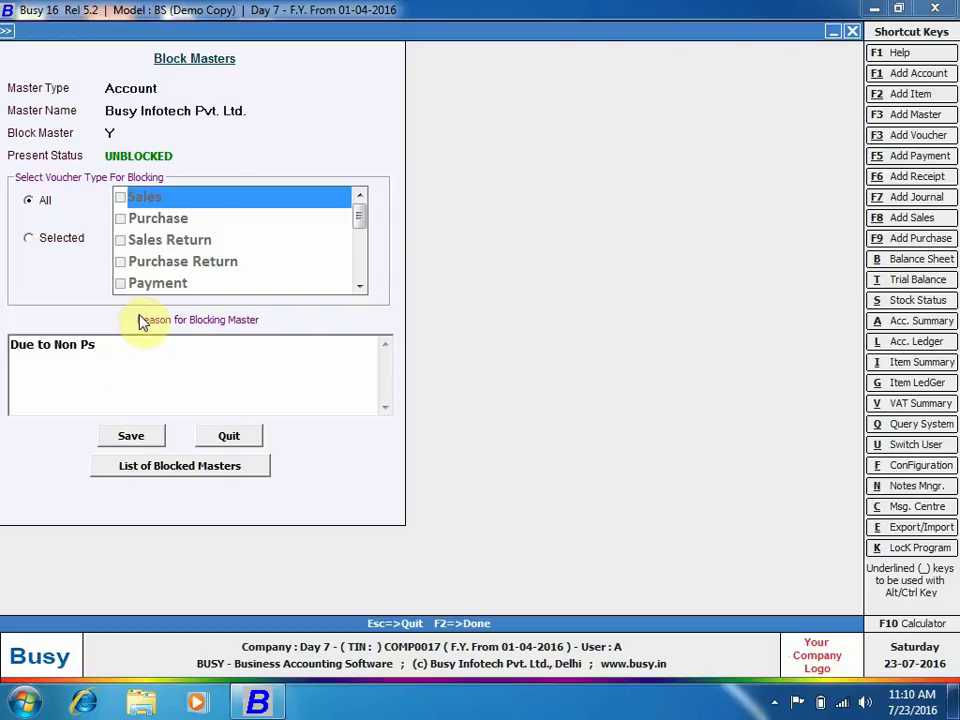
{"action": "type", "text": "yment"}
{"action": "left_click", "coordinate": [133, 437]}
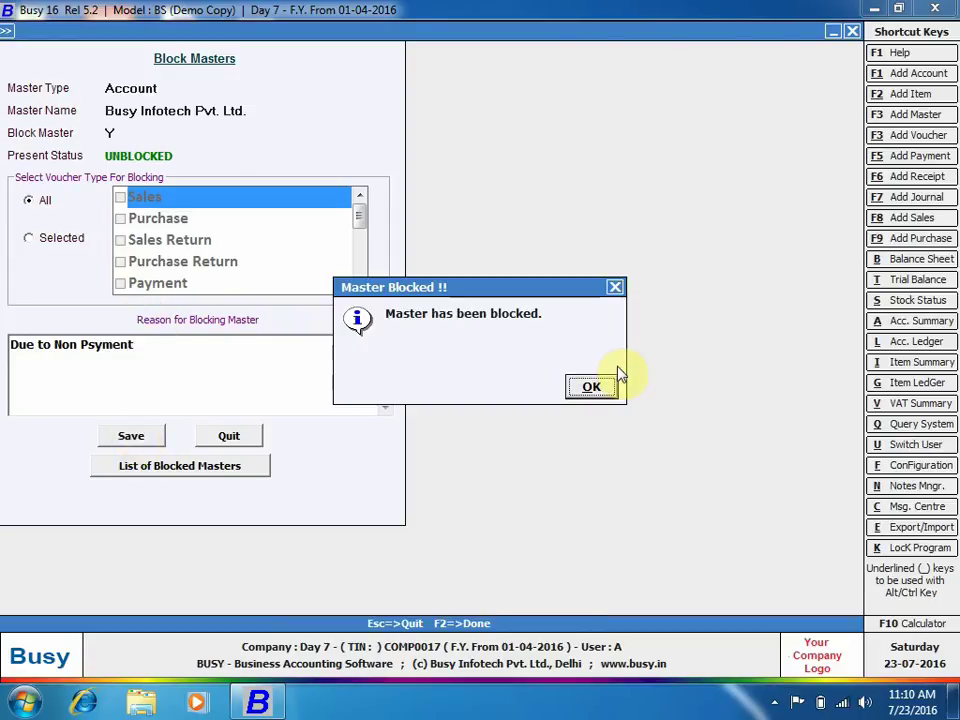
{"action": "left_click", "coordinate": [592, 388]}
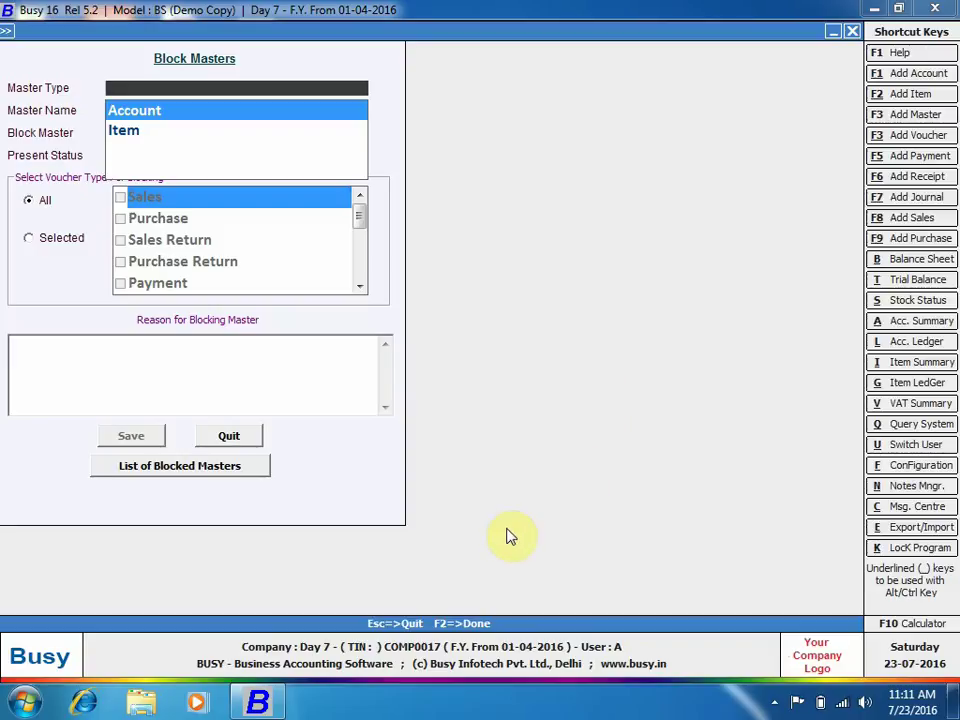
{"action": "key", "text": "Escape"}
{"action": "key", "text": "Escape"}
- Try to add a Main series sales voucher dated 01-04-2016 for Busy Infotech Pvt. Ltd., and quit without saving
{"action": "key", "text": "alt+t"}
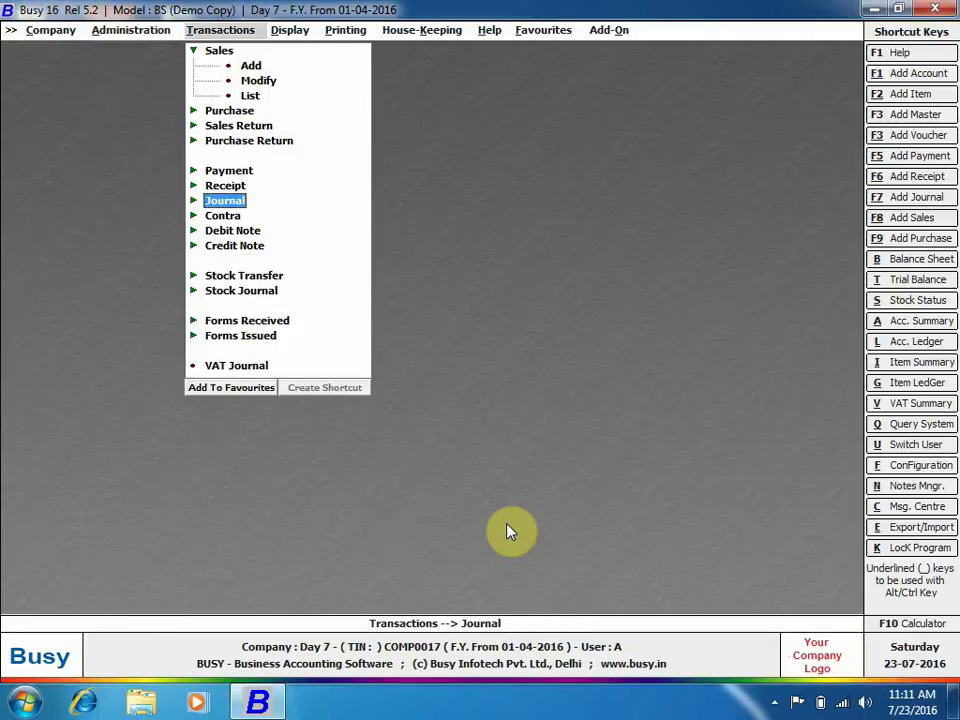
{"action": "left_click", "coordinate": [255, 69]}
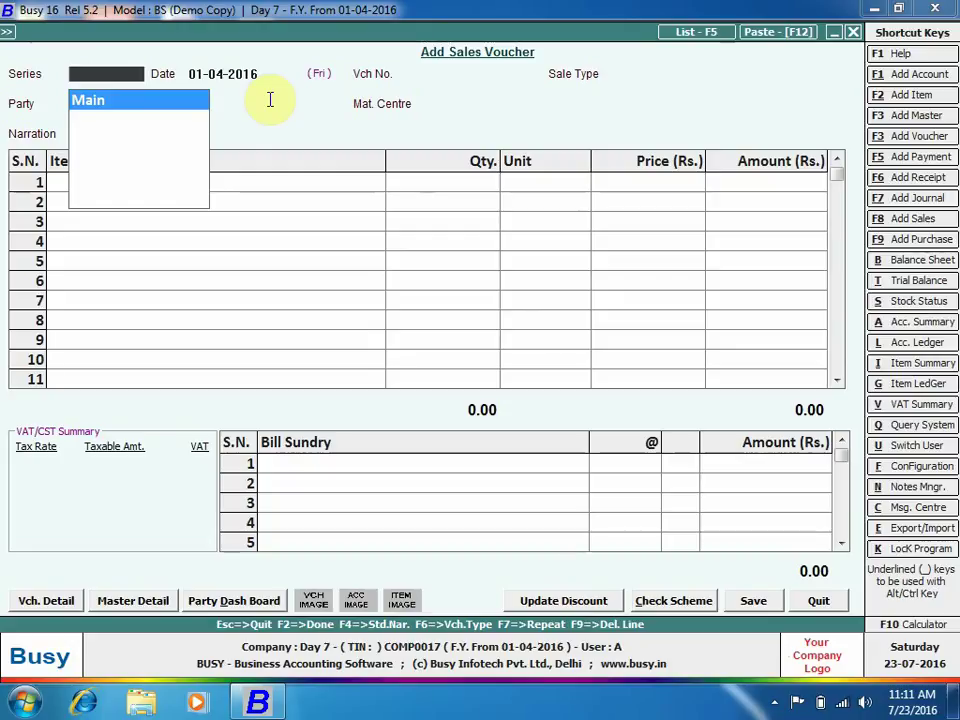
{"action": "key", "text": "Return"}
{"action": "key", "text": "Return"}
{"action": "key", "text": "Return"}
{"action": "key", "text": "Return"}
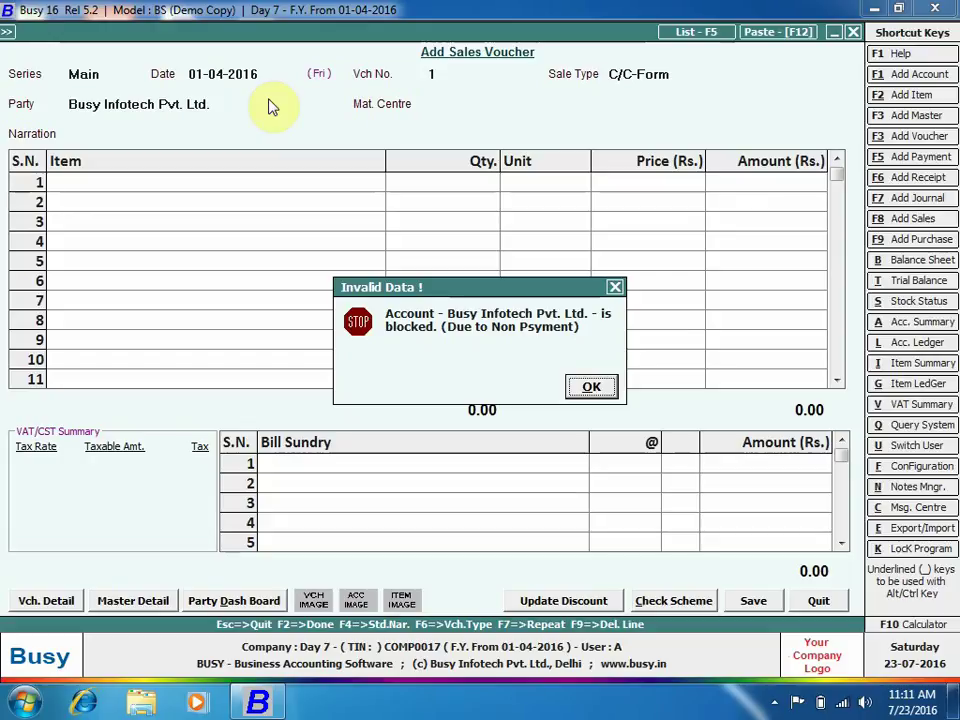
{"action": "key", "text": "Return"}
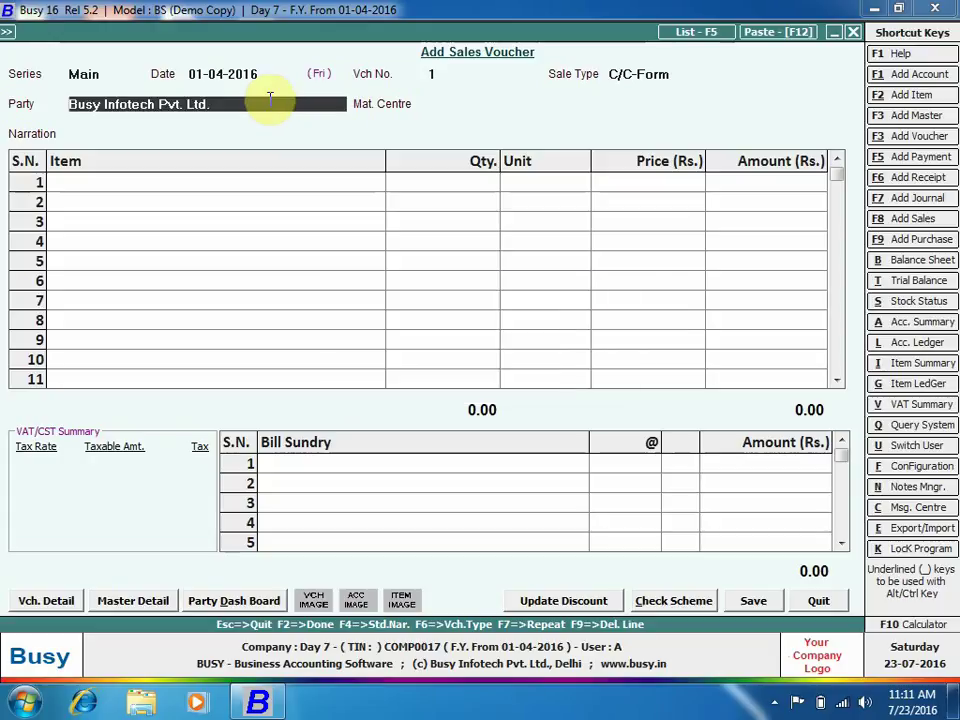
{"action": "key", "text": "Escape"}
{"action": "key", "text": "Return"}
- Unblock the Busy Infotech Pvt. Ltd. account master and save the change
{"action": "key", "text": "Left"}
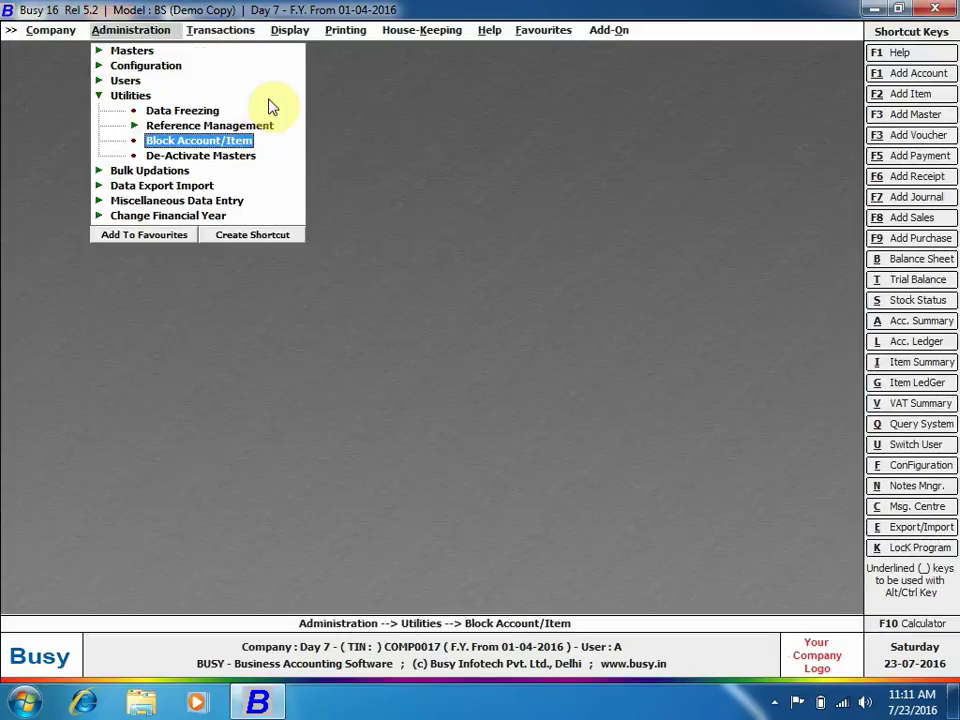
{"action": "key", "text": "Return"}
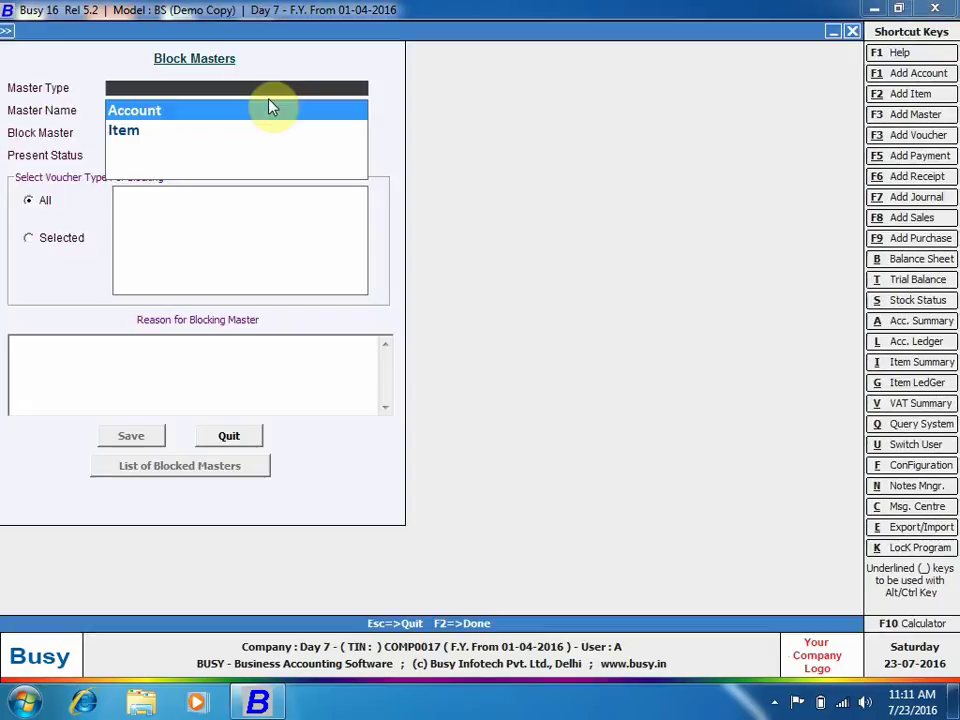
{"action": "key", "text": "Return"}
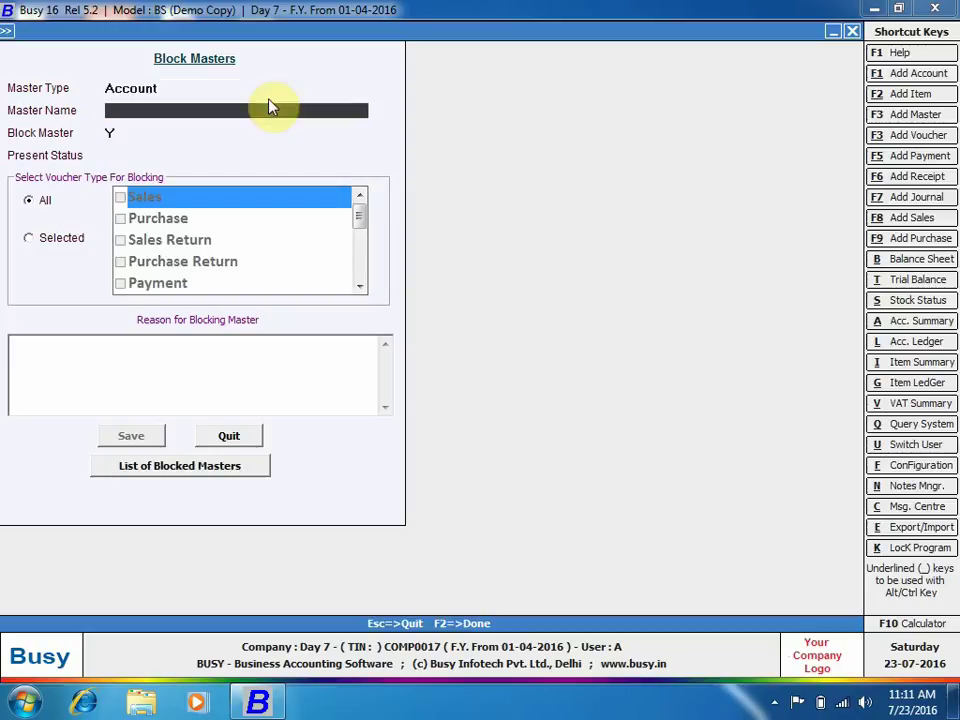
{"action": "type", "text": "bu"}
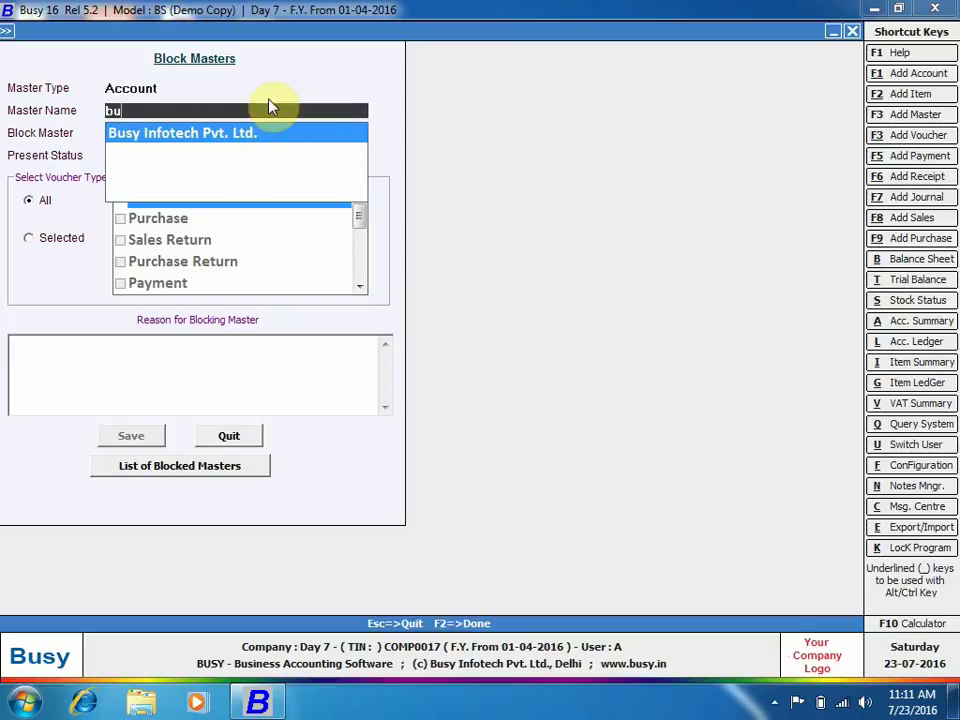
{"action": "key", "text": "Return"}
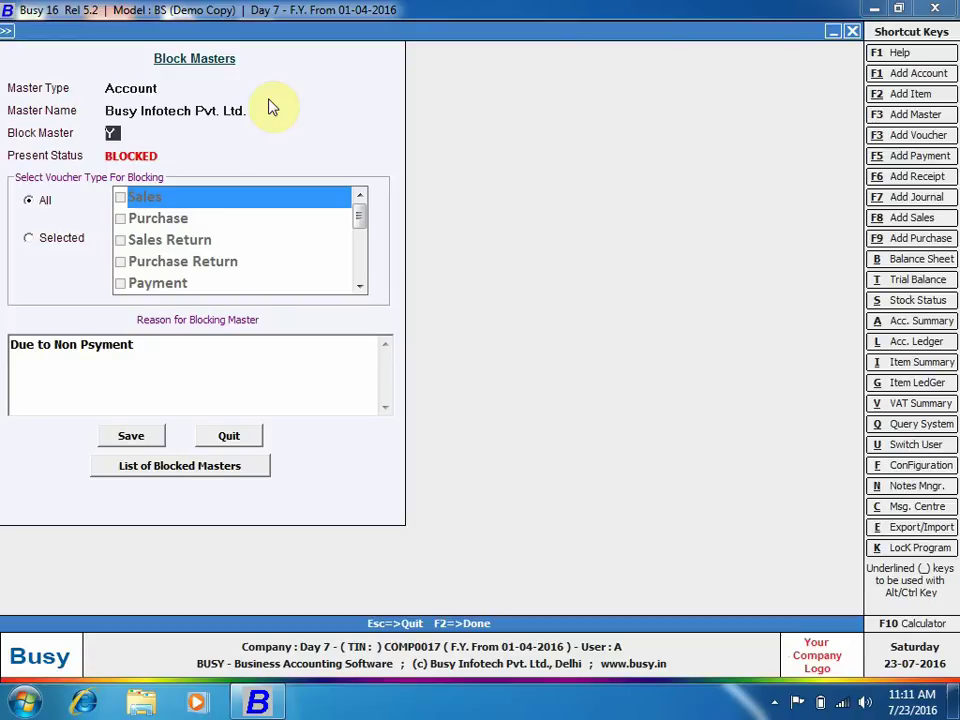
{"action": "key", "text": "n"}
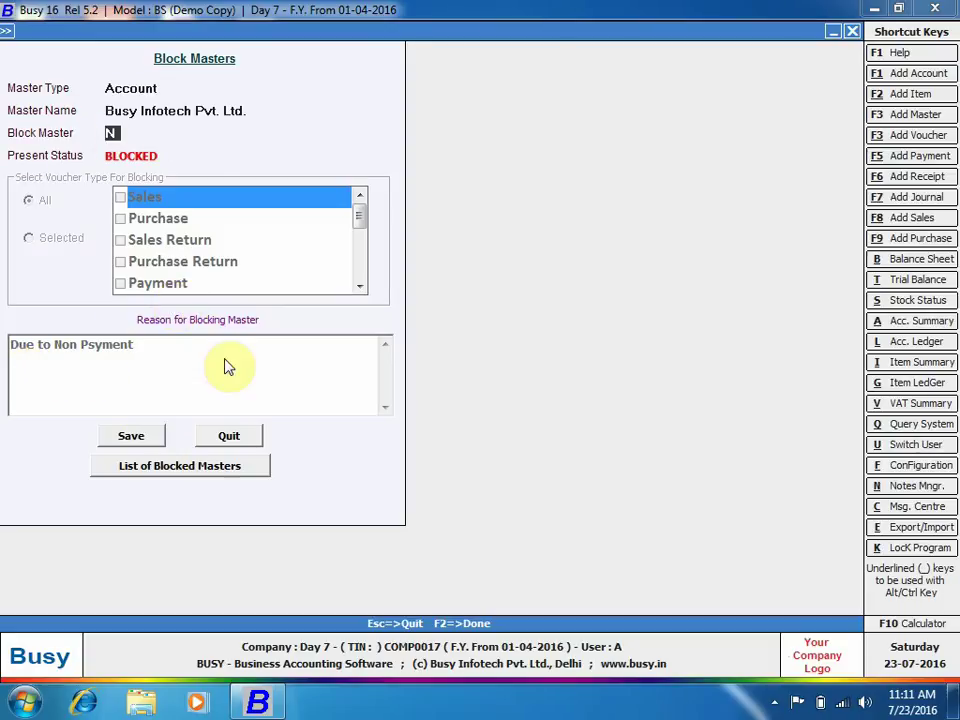
{"action": "left_click", "coordinate": [148, 439]}
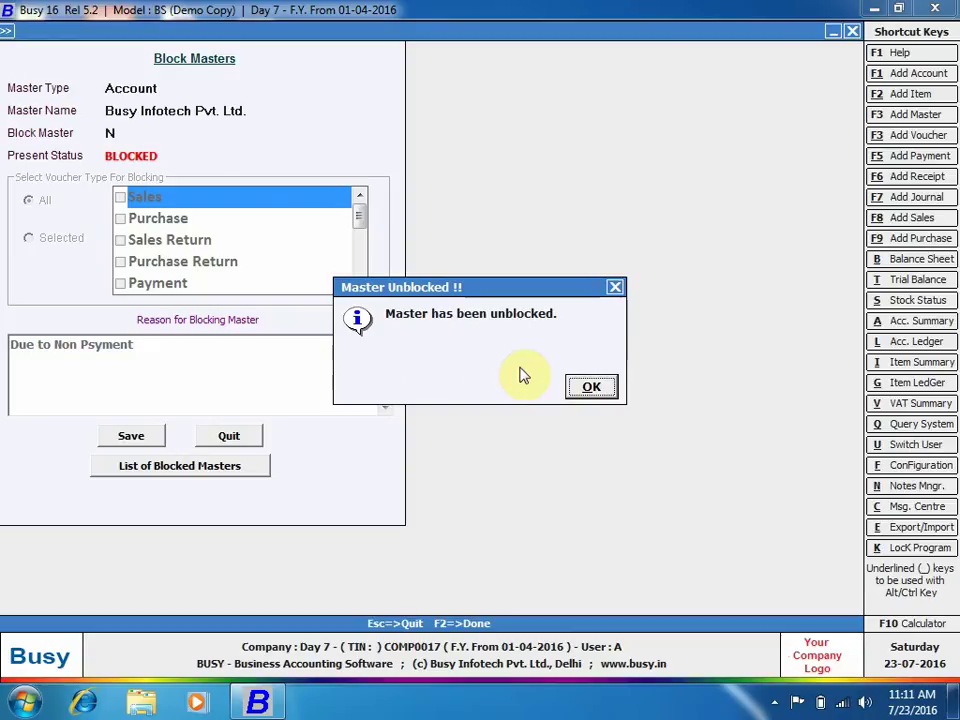
{"action": "left_click", "coordinate": [593, 388]}
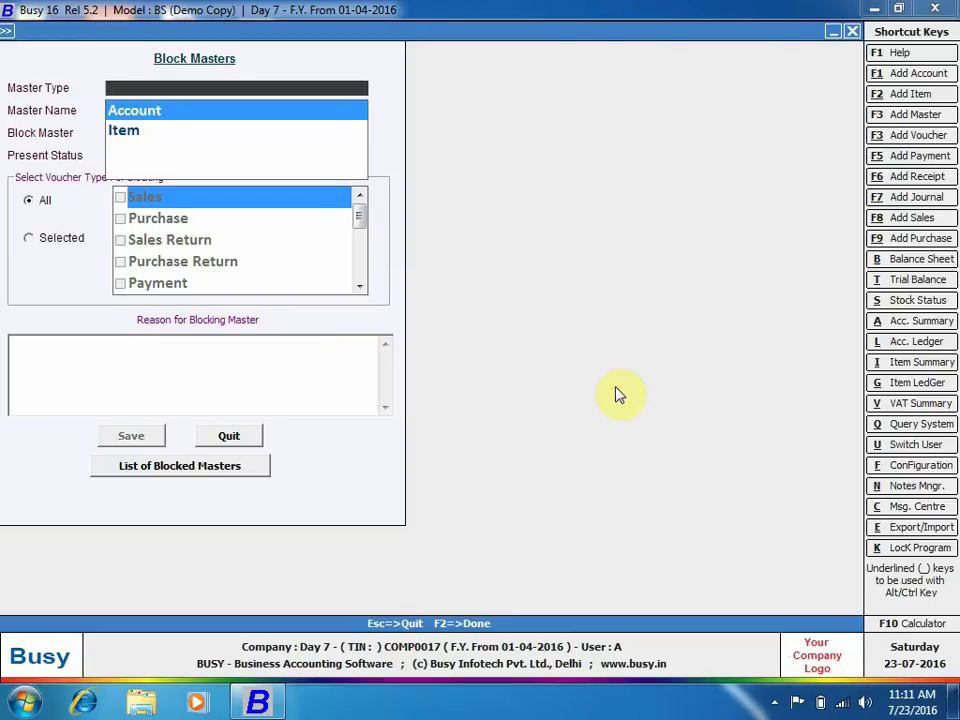
- Check the present blocking status of the Busy Infotech Pvt. Ltd. account, and leave the form without saving
{"action": "key", "text": "Return"}
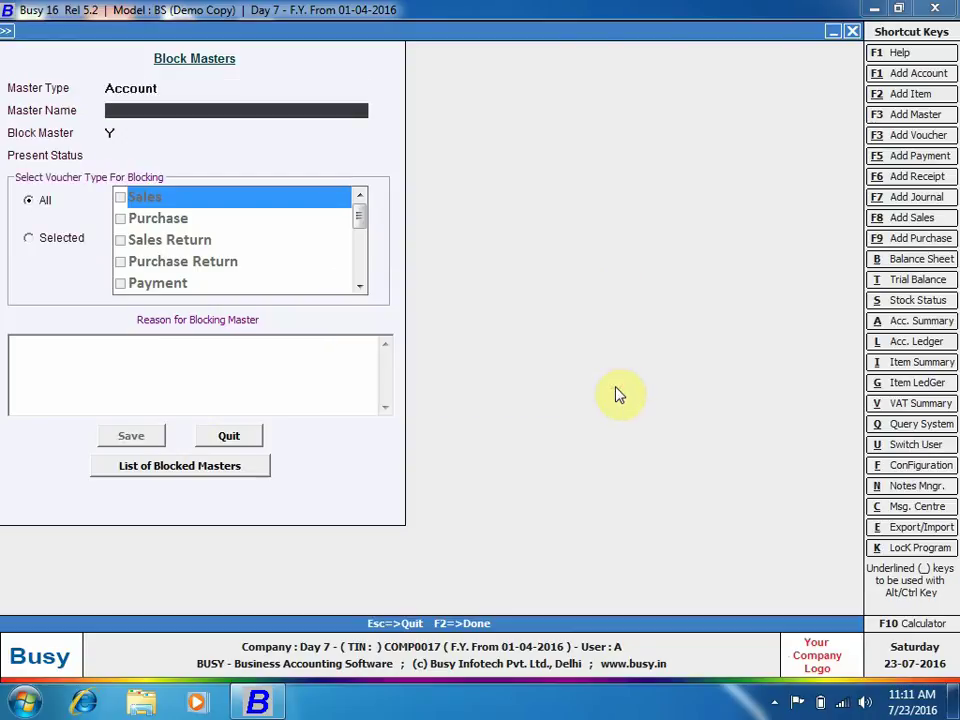
{"action": "type", "text": "bu"}
{"action": "key", "text": "Return"}
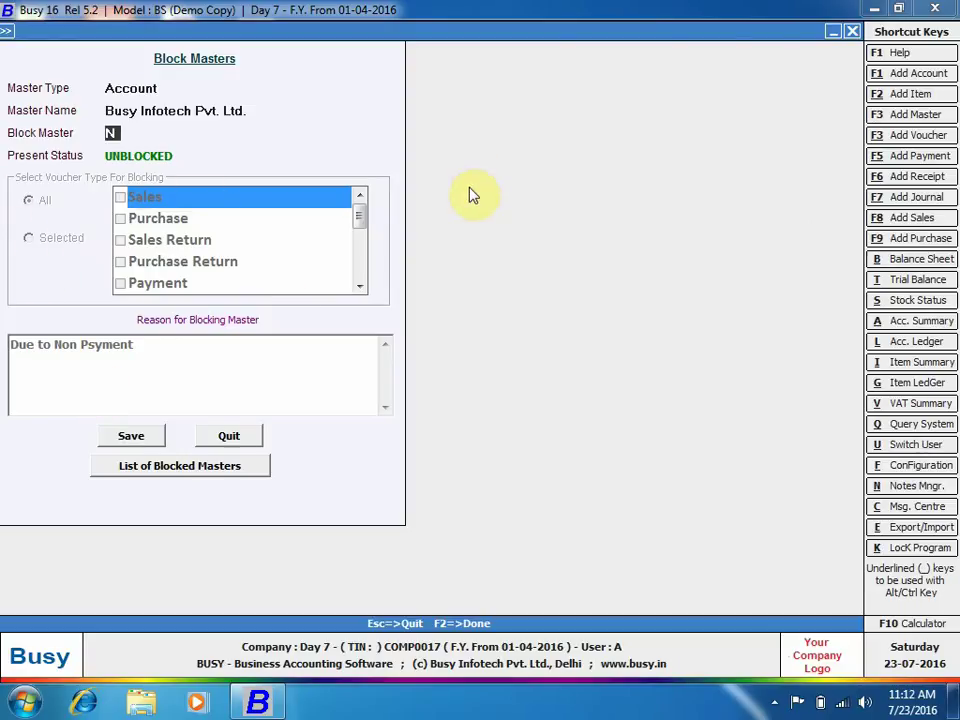
{"action": "key", "text": "Escape"}
{"action": "key", "text": "Escape"}
- Reopen master blocking for accounts, view the list of blocked accounts, and return to the administration utilities
{"action": "key", "text": "Return"}
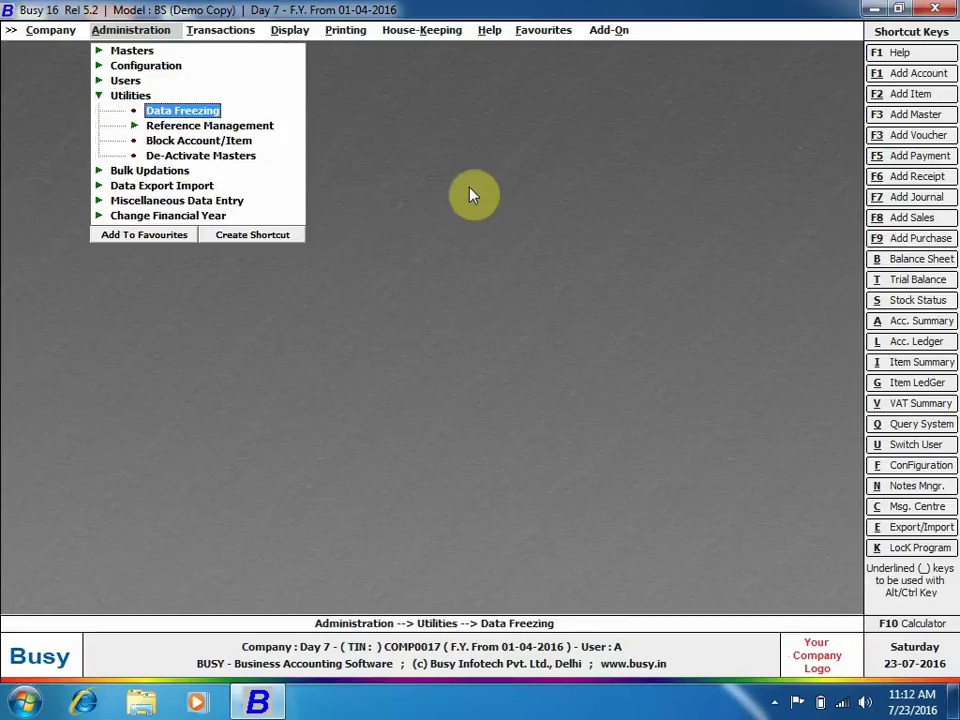
{"action": "key", "text": "Down"}
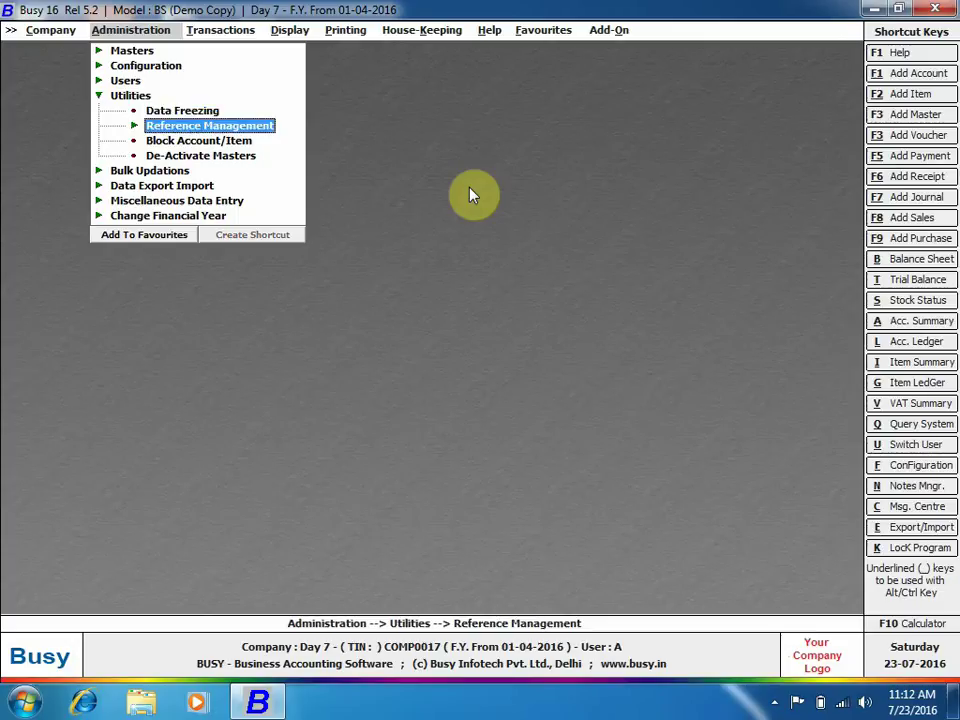
{"action": "key", "text": "Down"}
{"action": "key", "text": "Return"}
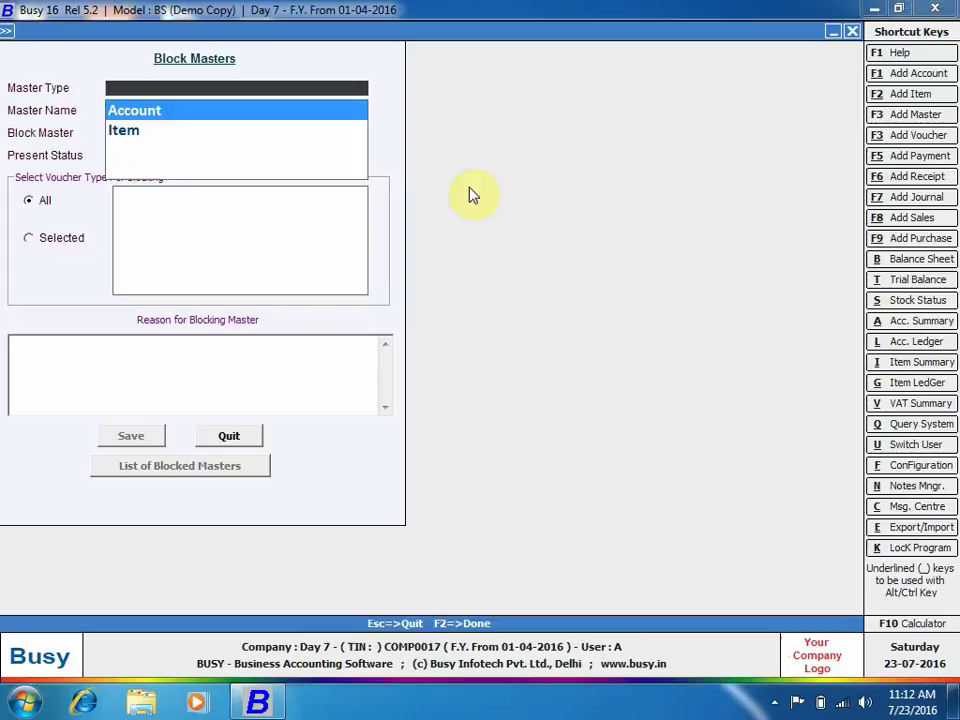
{"action": "key", "text": "Return"}
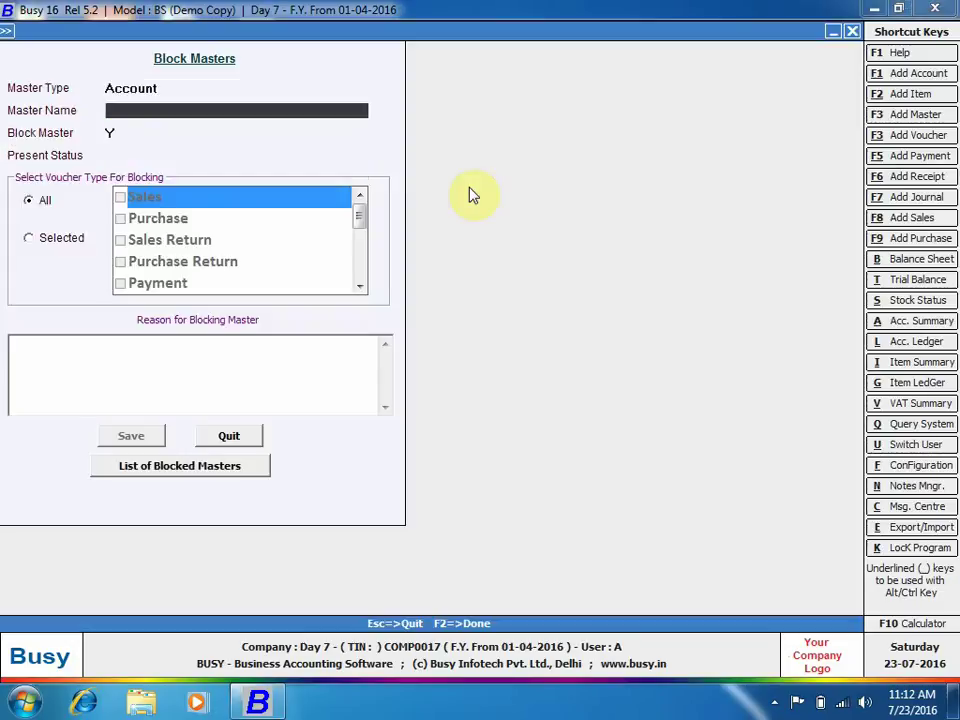
{"action": "left_click", "coordinate": [155, 469]}
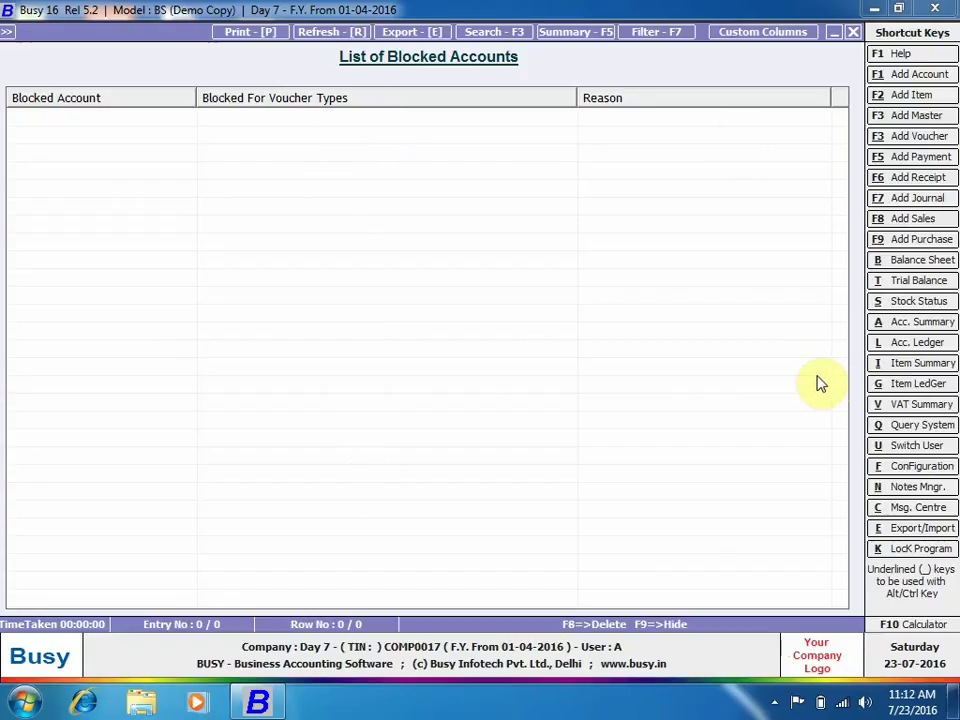
{"action": "key", "text": "Escape"}
{"action": "key", "text": "Escape"}
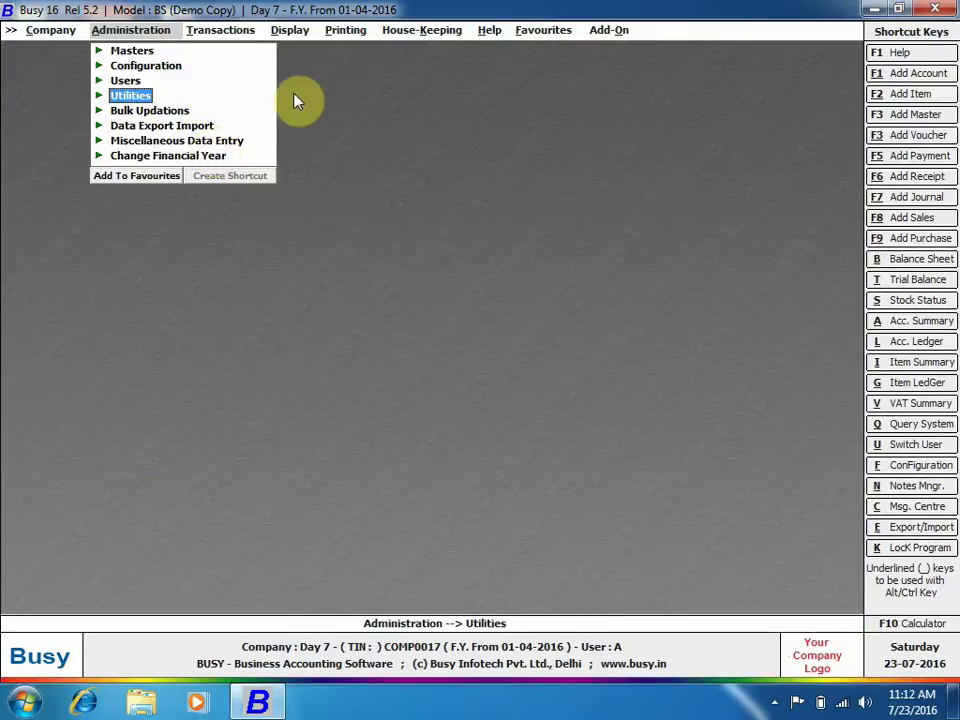
- Start a Main series sales voucher with C/C-Form sale type and Busy Infotech Pvt. Ltd. as party, and quit without saving
{"action": "left_click", "coordinate": [302, 33]}
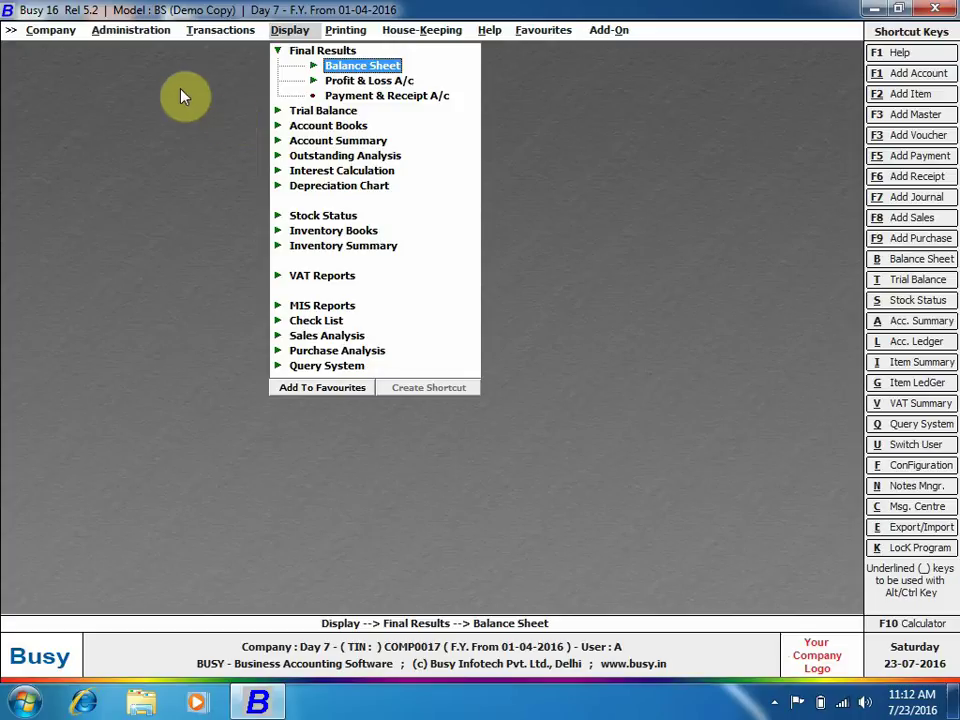
{"action": "left_click", "coordinate": [231, 33]}
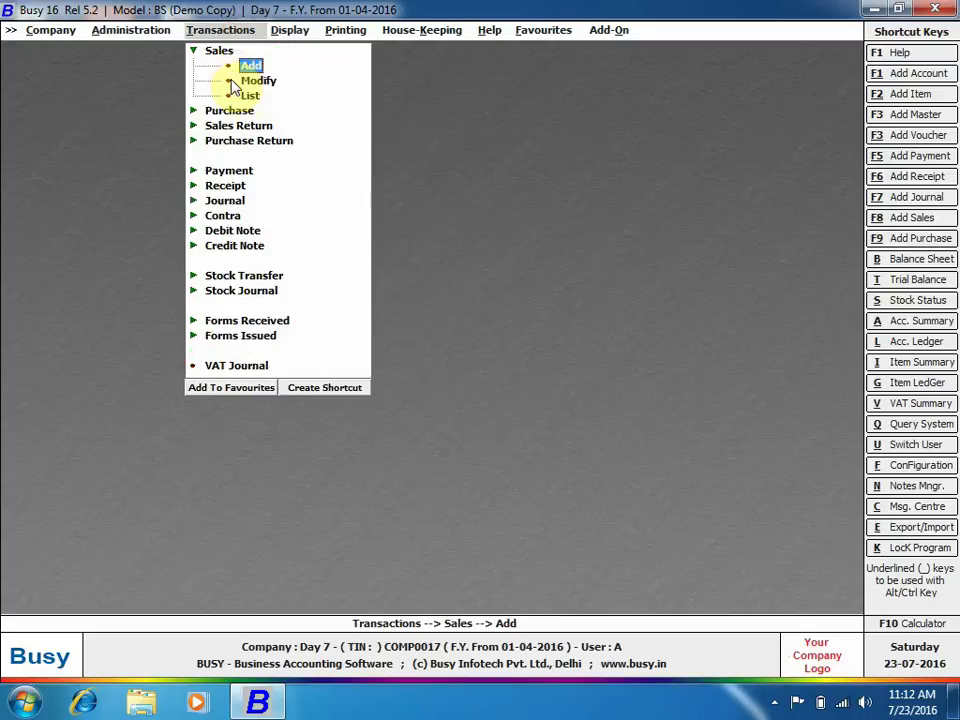
{"action": "key", "text": "Return"}
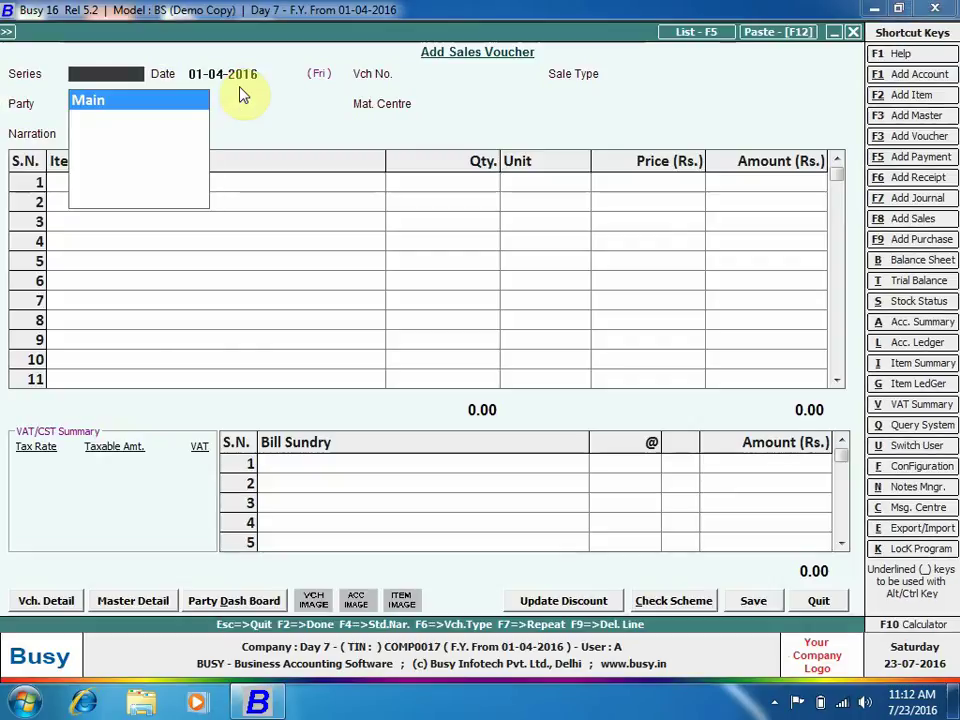
{"action": "key", "text": "Return"}
{"action": "key", "text": "Return"}
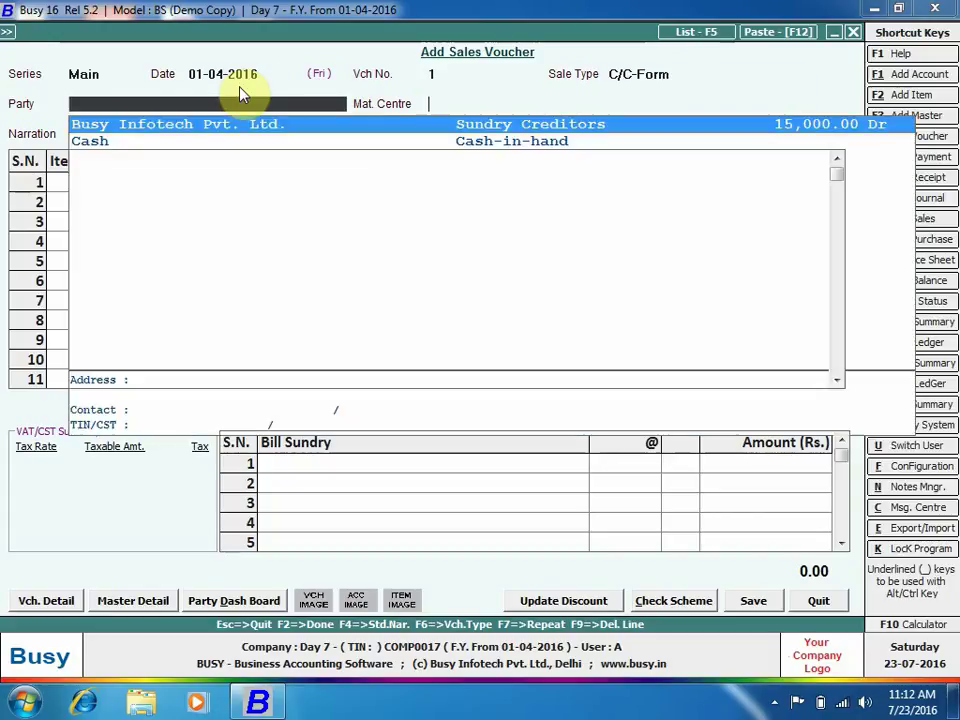
{"action": "key", "text": "Return"}
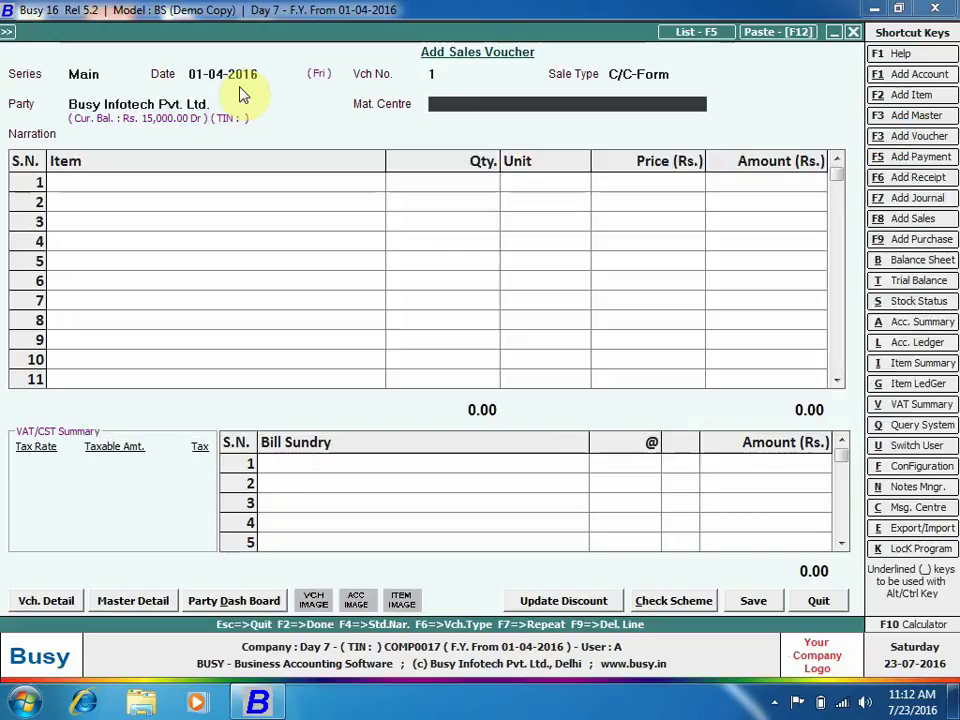
{"action": "key", "text": "Escape"}
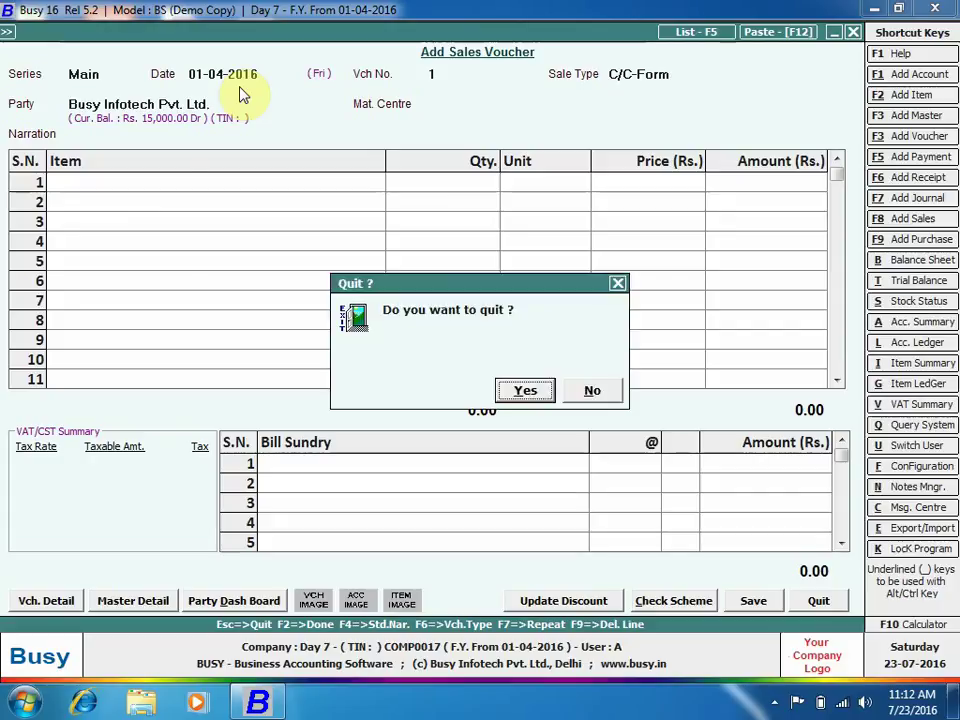
{"action": "key", "text": "Return"}
- De-activate the single account master Busy Infotech Pvt. Ltd., save the change, and leave the form
{"action": "key", "text": "Left"}
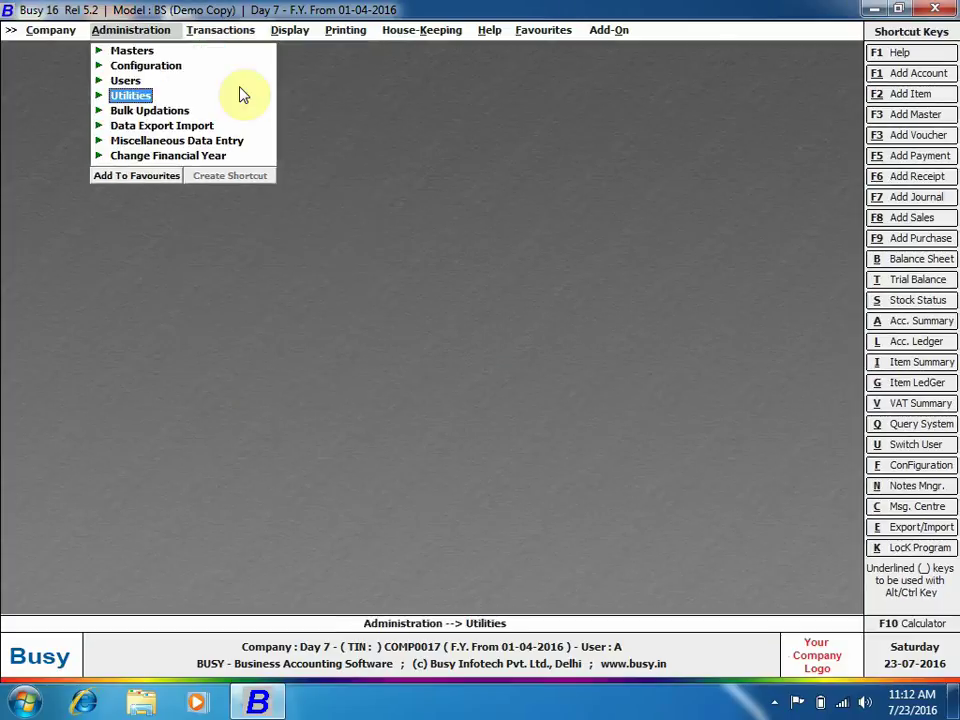
{"action": "left_click", "coordinate": [125, 95]}
{"action": "left_click", "coordinate": [194, 155]}
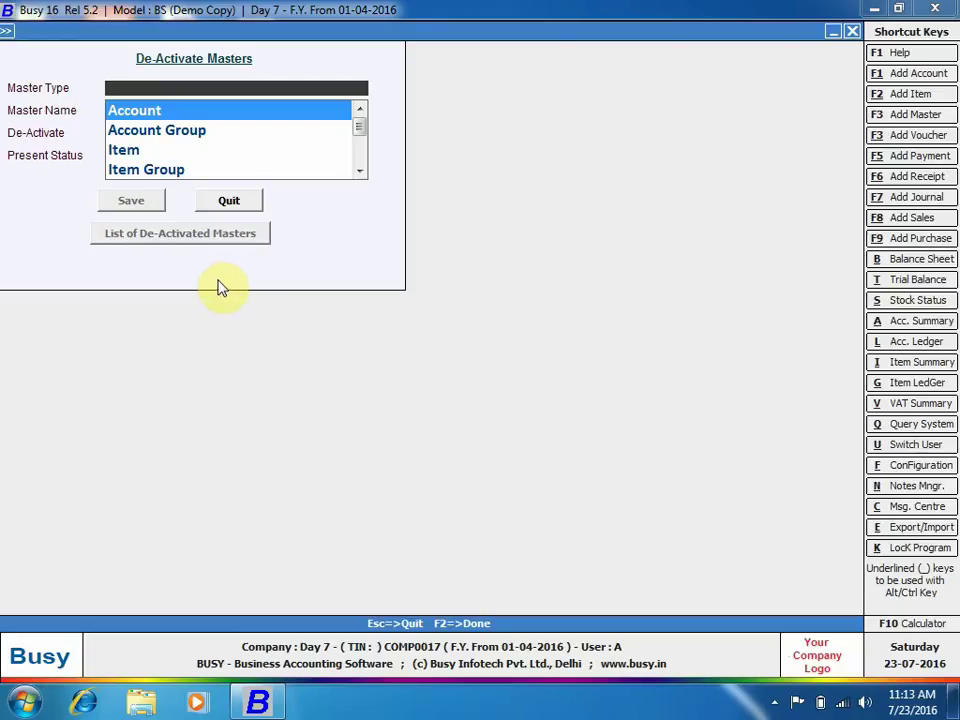
{"action": "key", "text": "Return"}
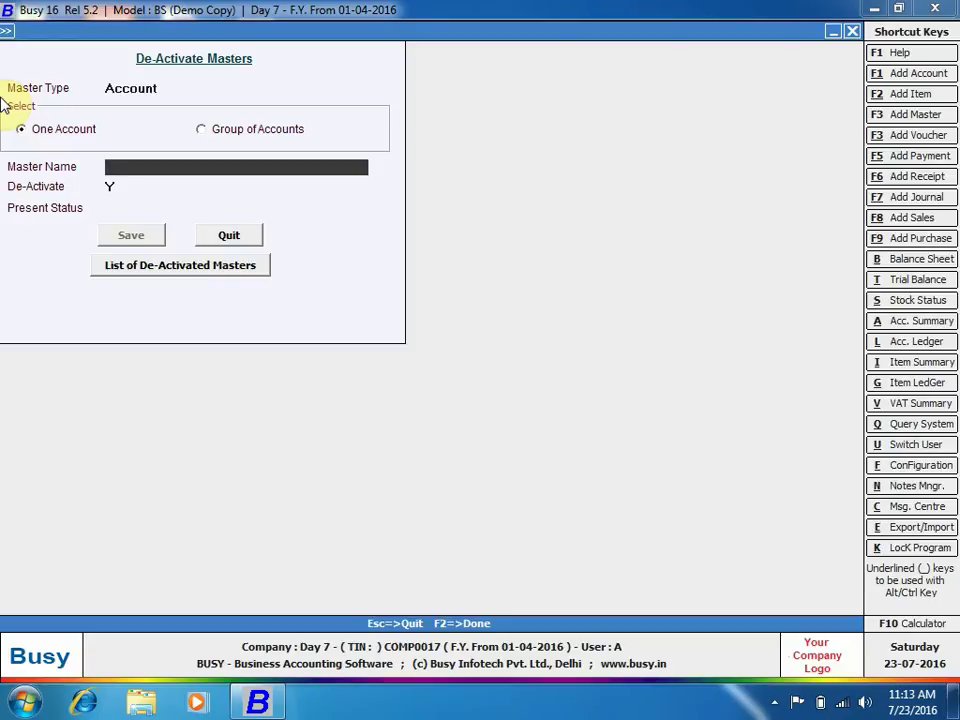
{"action": "type", "text": "bus"}
{"action": "key", "text": "Return"}
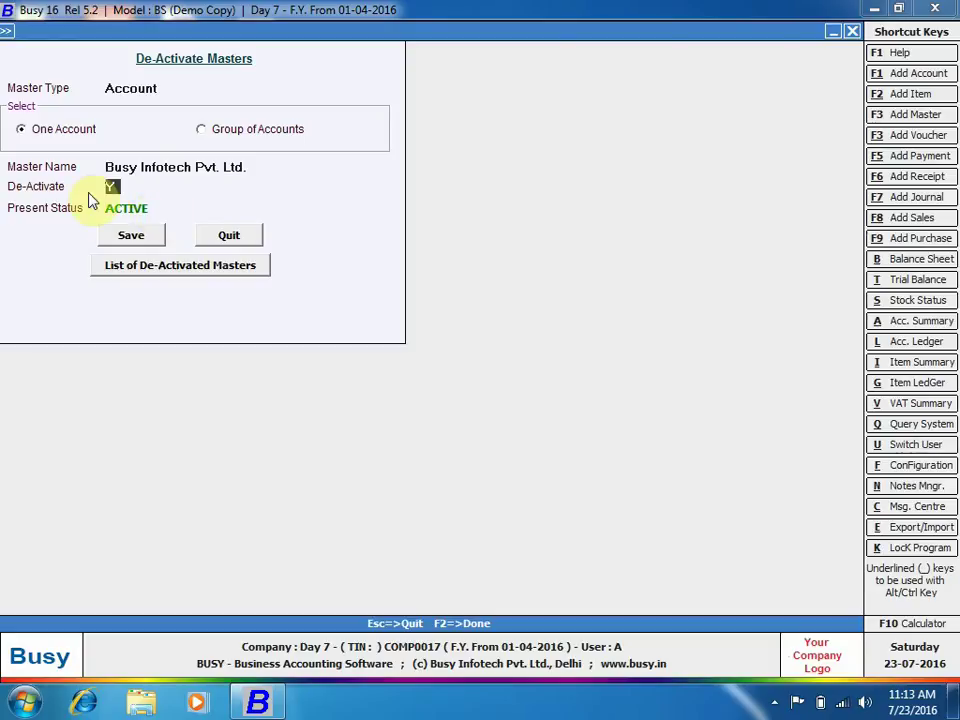
{"action": "left_click", "coordinate": [132, 243]}
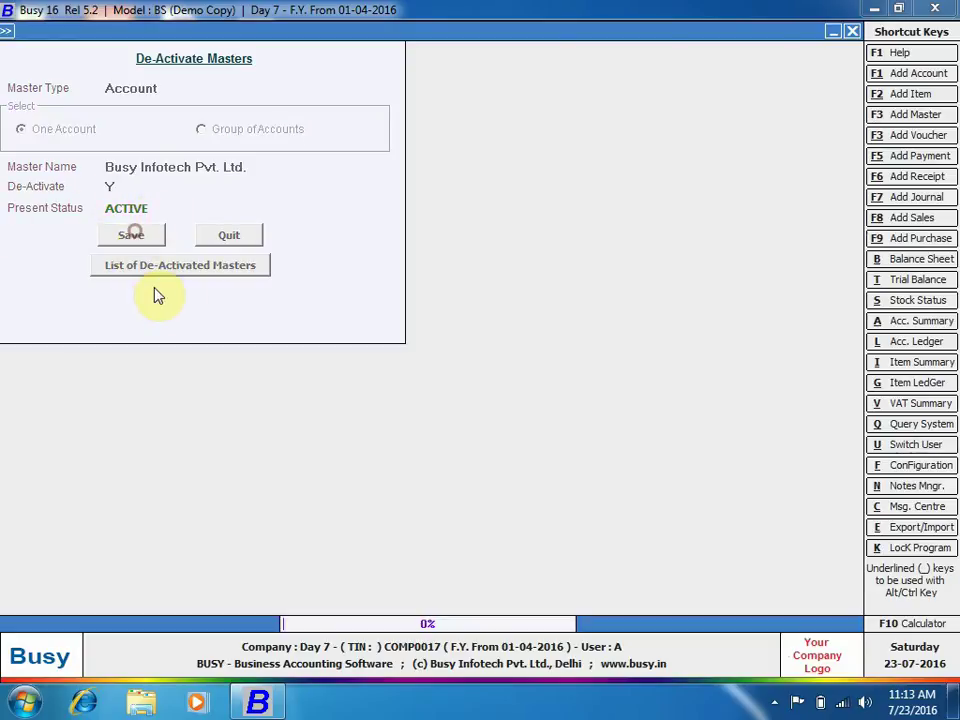
{"action": "left_click", "coordinate": [588, 385]}
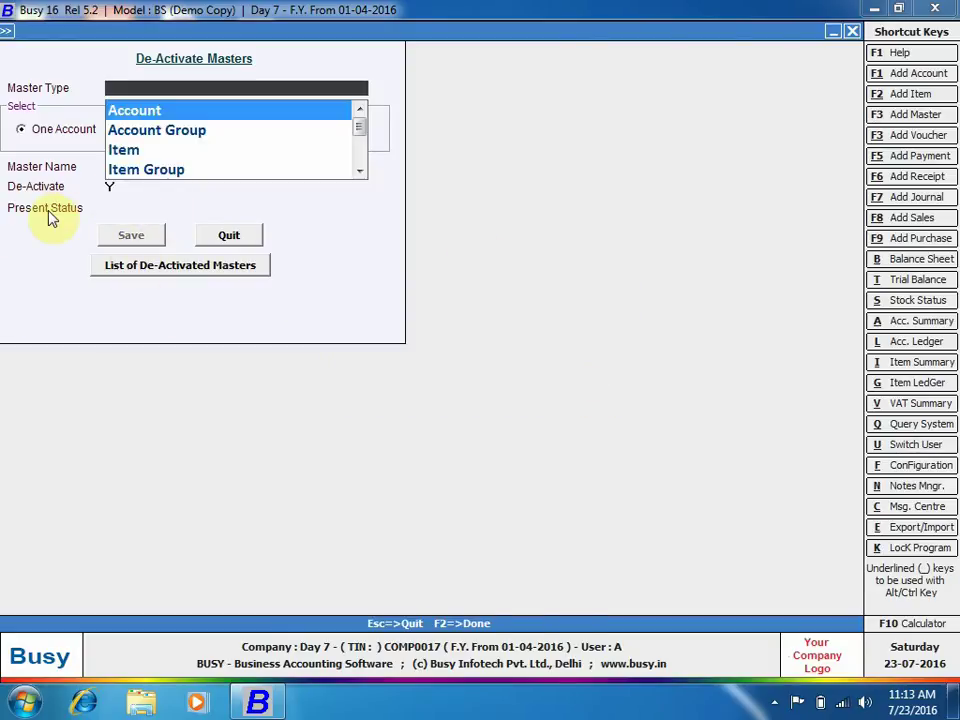
{"action": "key", "text": "Escape"}
{"action": "key", "text": "Escape"}
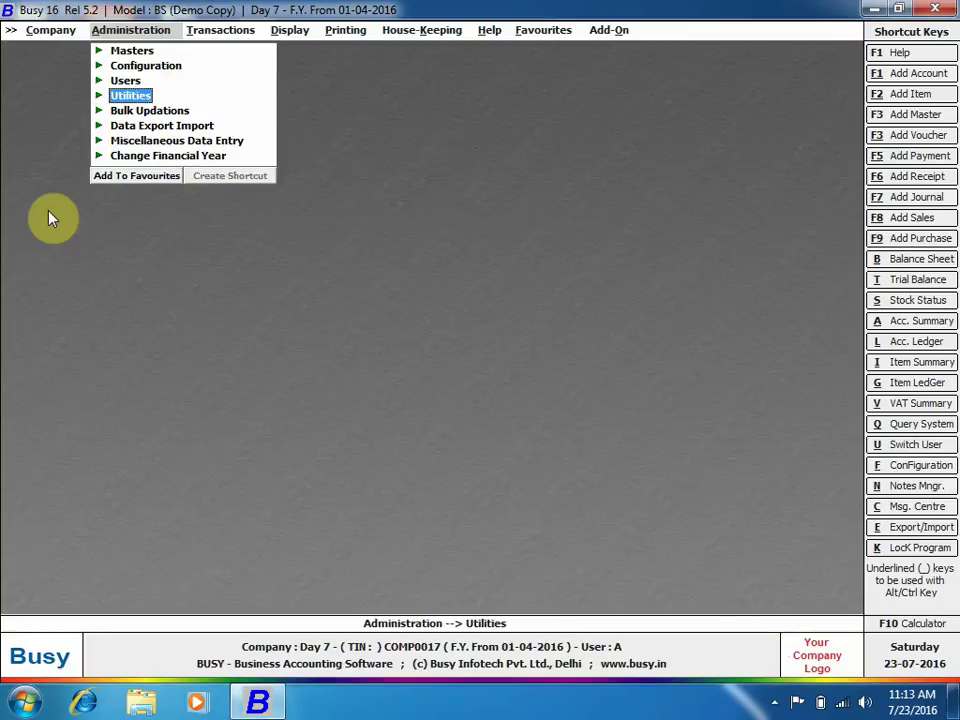
- Start a Main series sales voucher with C/C-Form sale type, examine the party list, and quit without saving
{"action": "key", "text": "Right"}
{"action": "key", "text": "Return"}
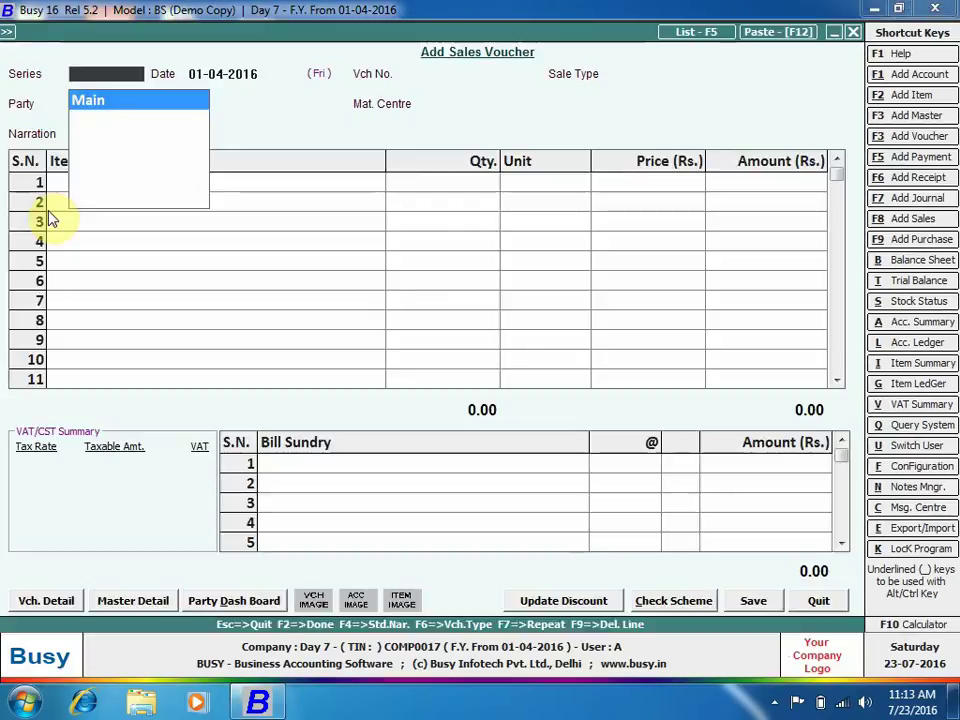
{"action": "key", "text": "Return"}
{"action": "key", "text": "Return"}
{"action": "key", "text": "Return"}
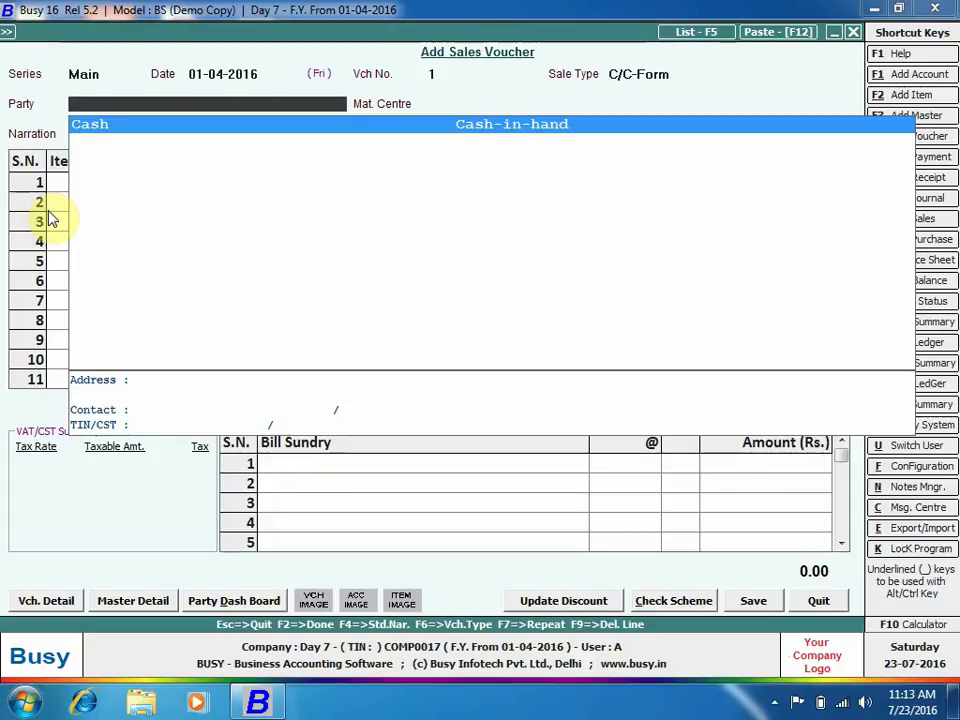
{"action": "key", "text": "Escape"}
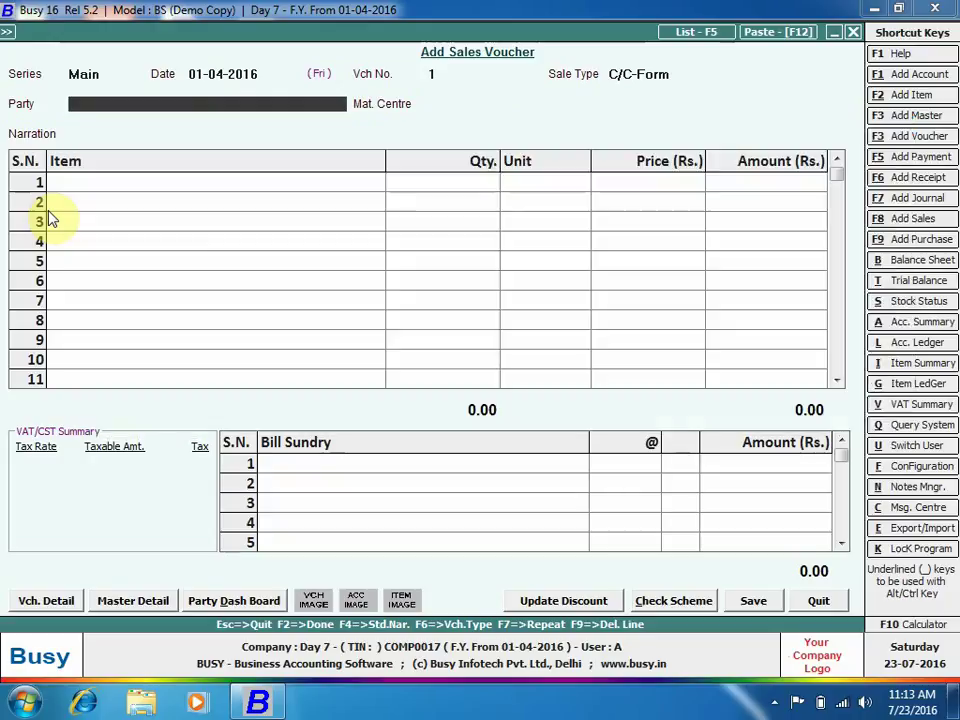
{"action": "key", "text": "Escape"}
- Reopen master de-activation for accounts, view the list of de-activated accounts, and return to the administration utilities
{"action": "key", "text": "Left"}
{"action": "key", "text": "Return"}
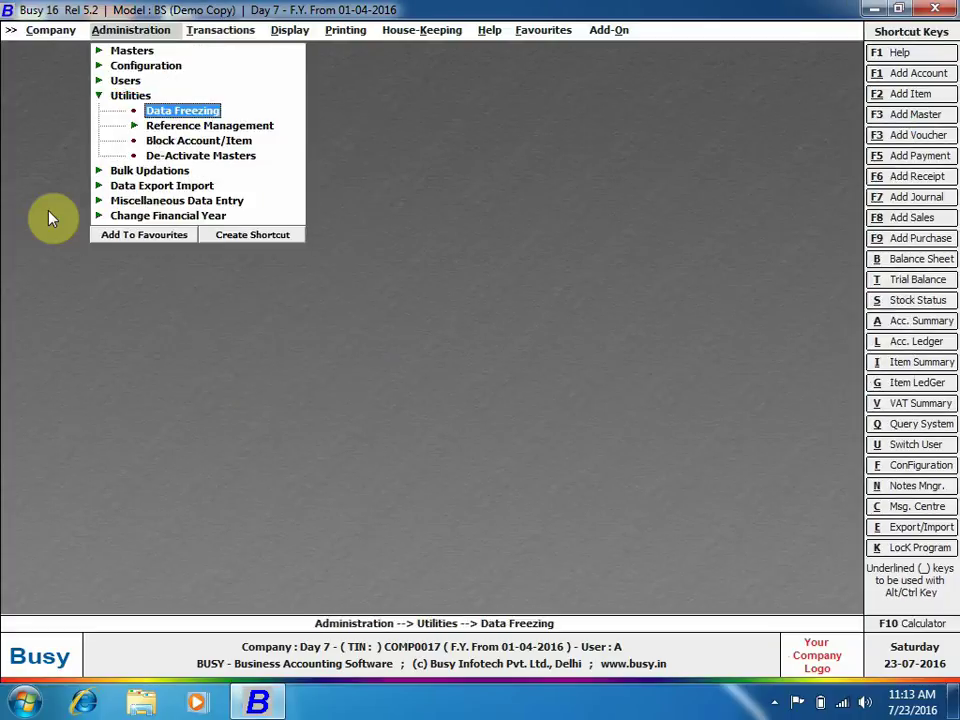
{"action": "left_click", "coordinate": [205, 156]}
{"action": "key", "text": "Return"}
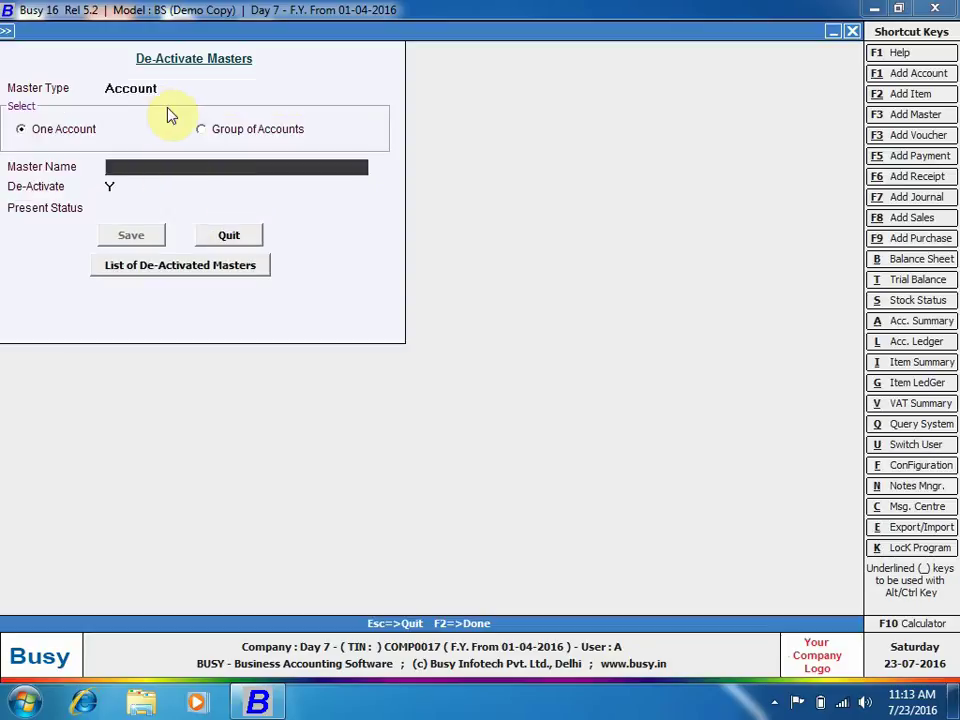
{"action": "left_click", "coordinate": [186, 266]}
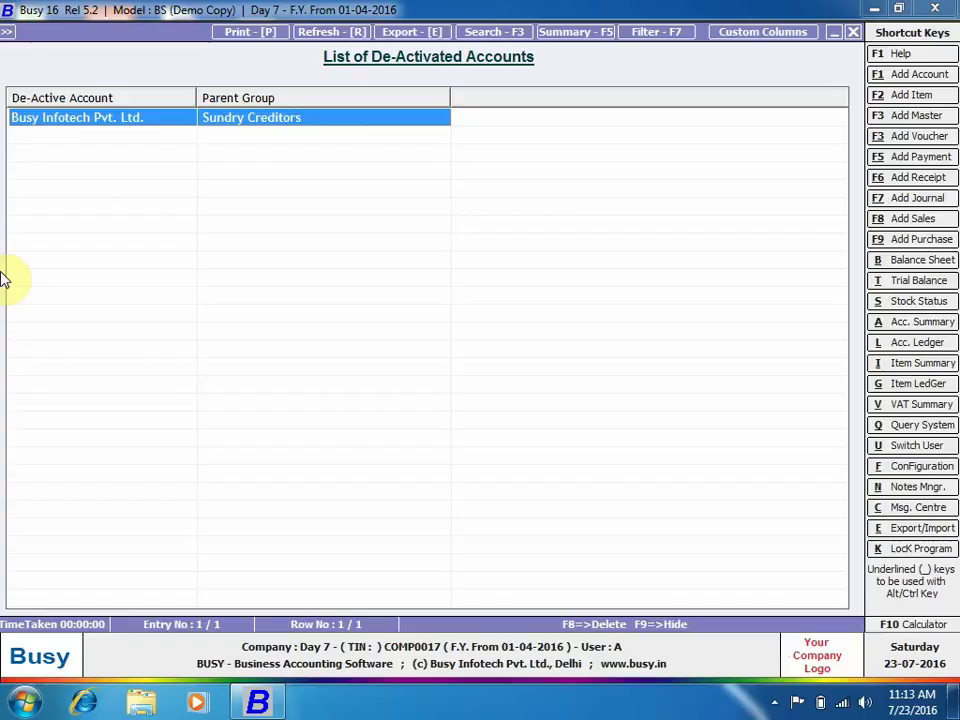
{"action": "key", "text": "Escape"}
{"action": "left_click", "coordinate": [238, 240]}
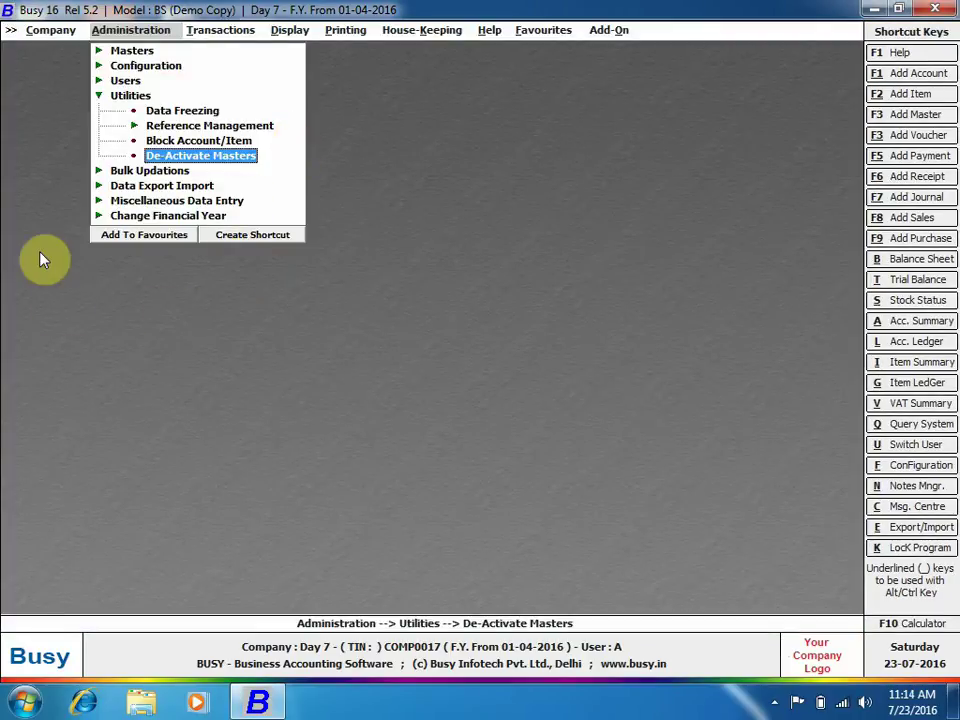
- Re-activate the Busy Infotech Pvt. Ltd. account master by setting De-Activate to N, save it, and leave the form
{"action": "key", "text": "Return"}
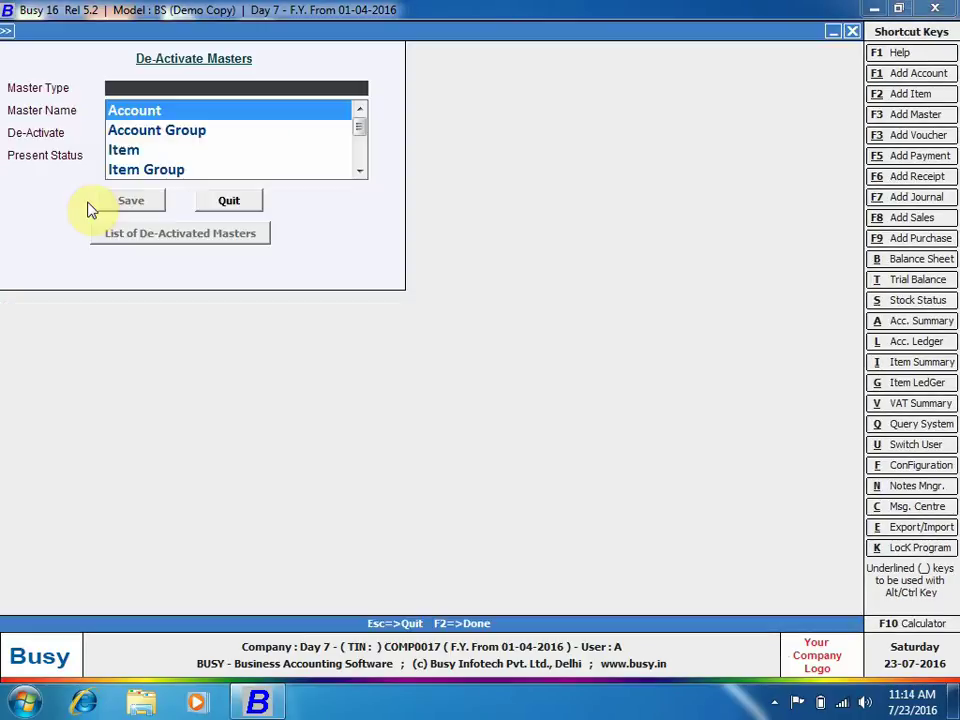
{"action": "key", "text": "Return"}
{"action": "key", "text": "Return"}
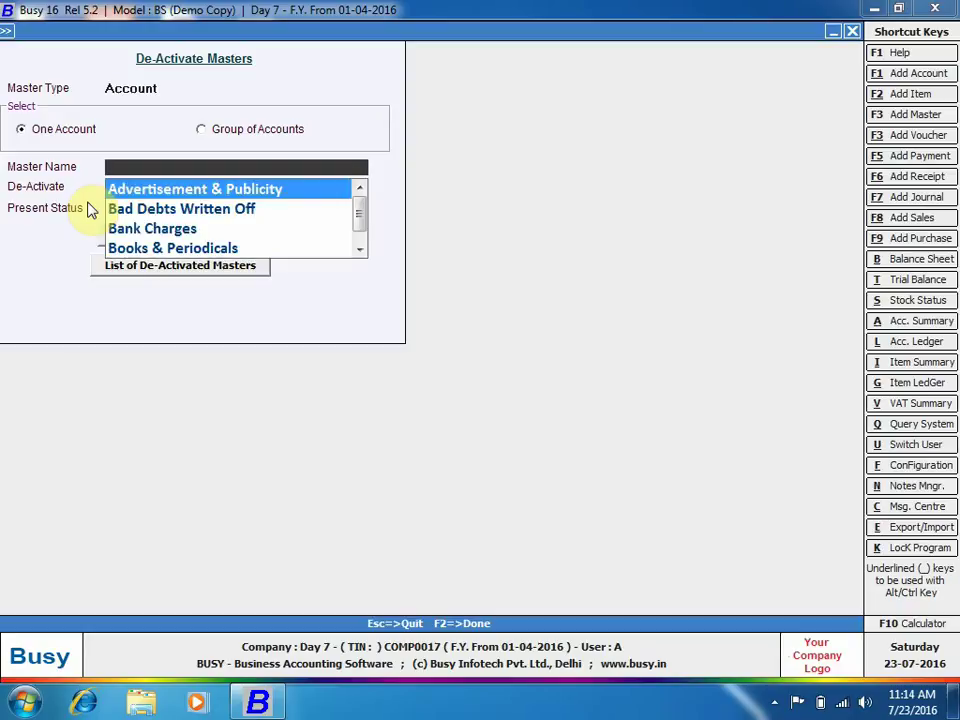
{"action": "type", "text": "bus"}
{"action": "key", "text": "Return"}
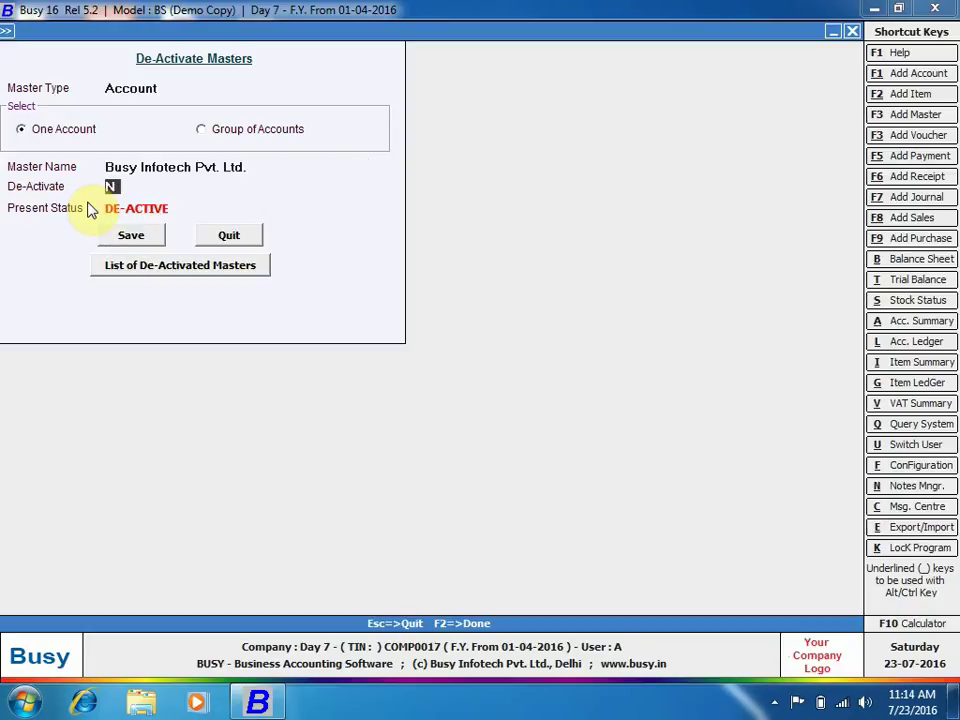
{"action": "type", "text": "N"}
{"action": "key", "text": "Return"}
{"action": "key", "text": "Return"}
{"action": "key", "text": "Return"}
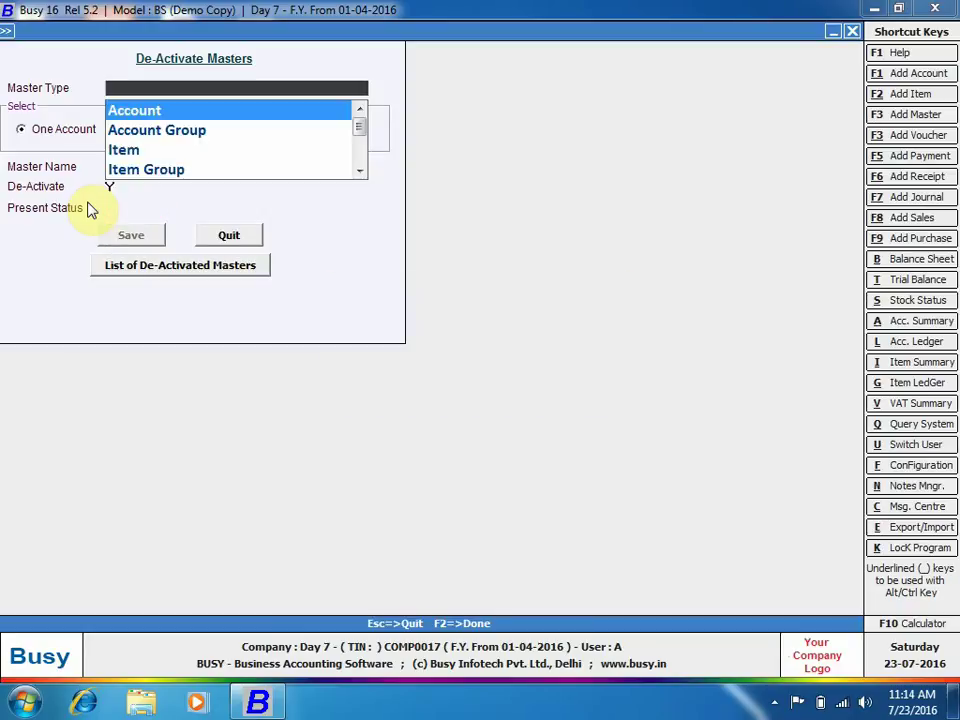
{"action": "key", "text": "Escape"}
{"action": "key", "text": "Escape"}
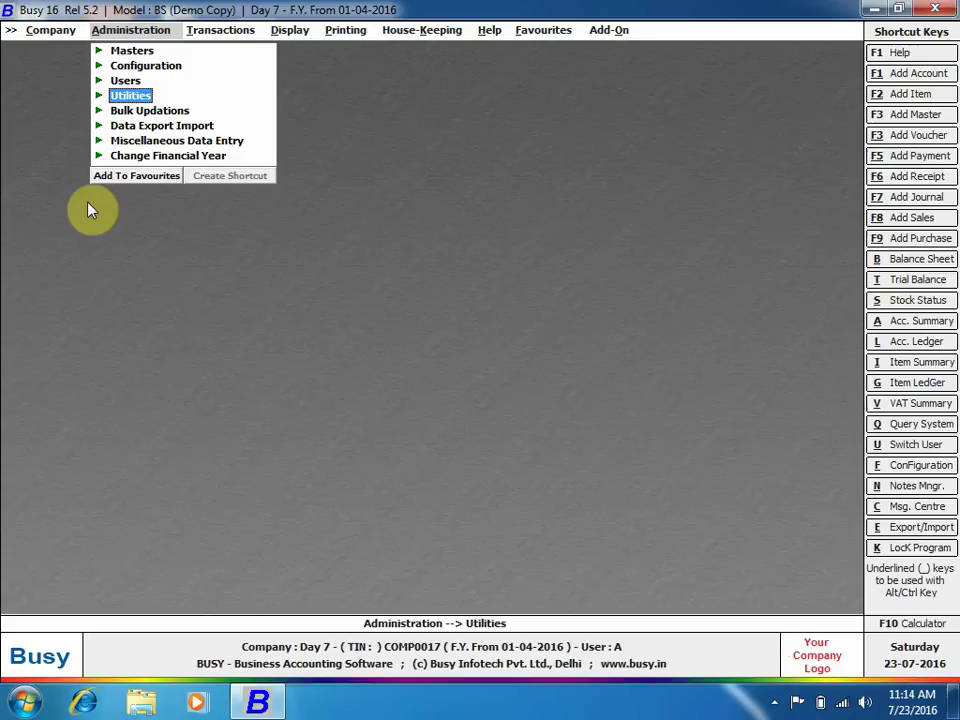
- Open the account and item blocking form and leave it, and show the options under Reference Management
{"action": "key", "text": "Return"}
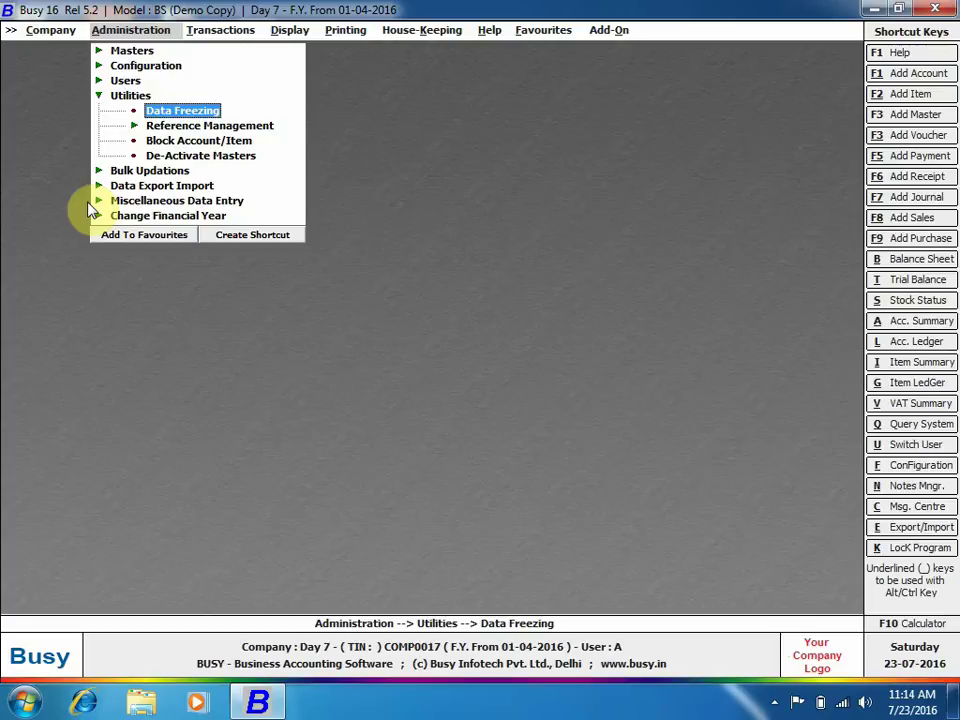
{"action": "left_click", "coordinate": [214, 141]}
{"action": "left_click", "coordinate": [227, 433]}
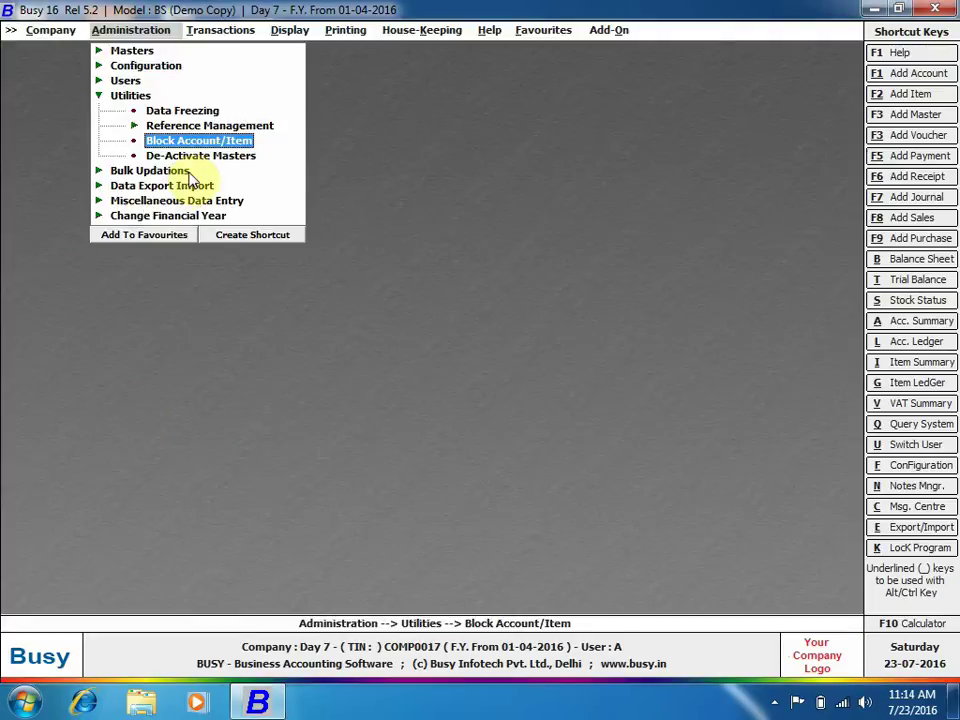
{"action": "left_click", "coordinate": [245, 128]}
{"action": "left_click", "coordinate": [245, 130]}
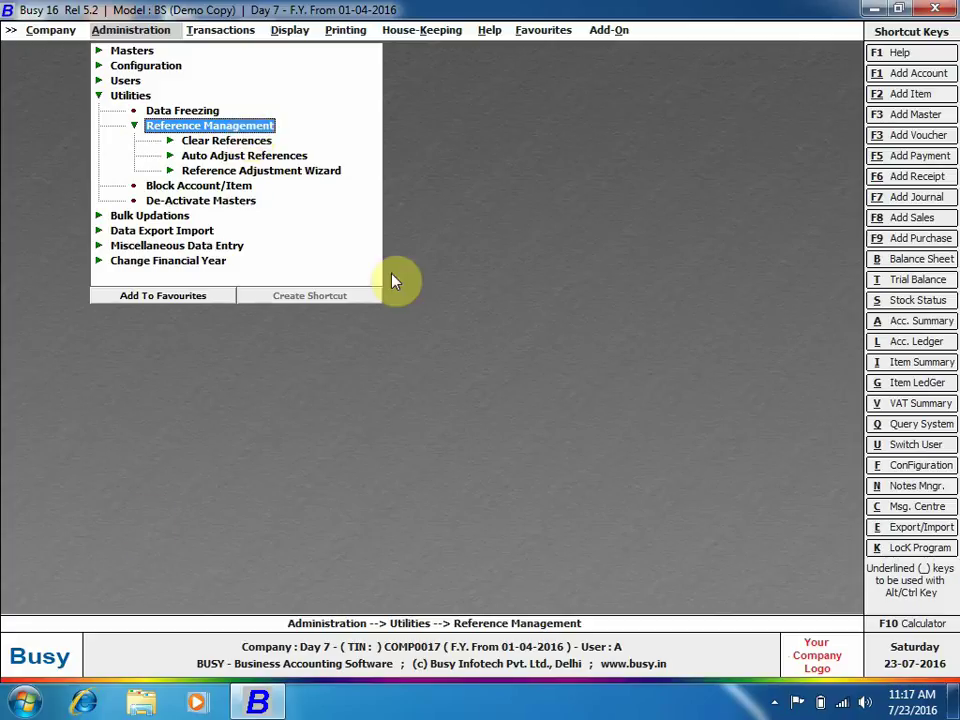
- Check the Bill-by-bill Details option in the Accounts features configuration, and leave without saving
{"action": "left_click", "coordinate": [133, 66]}
{"action": "left_click", "coordinate": [160, 64]}
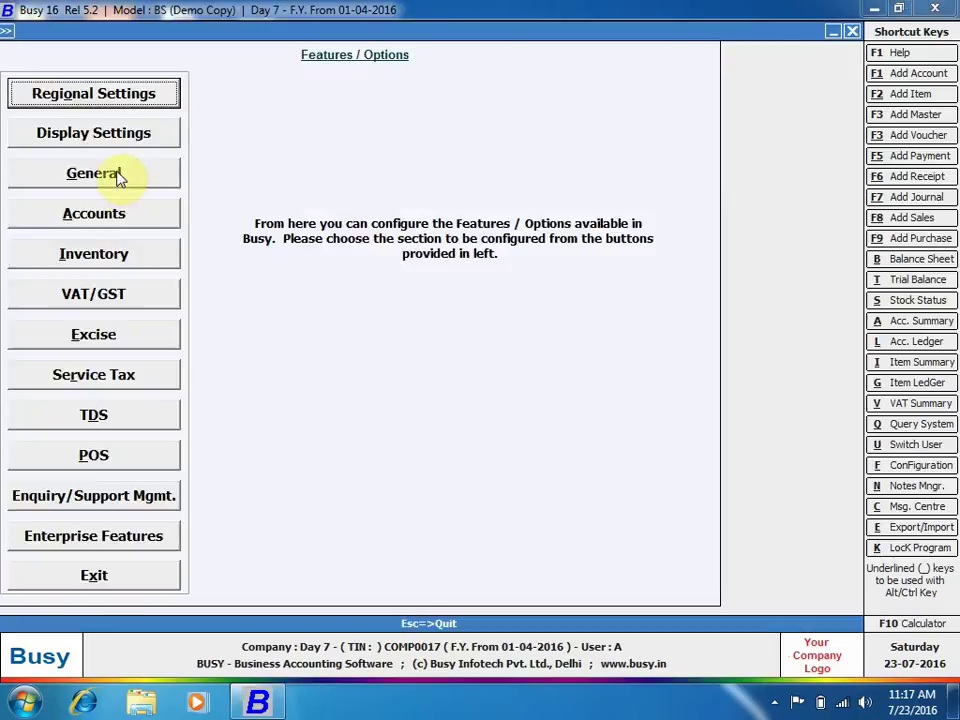
{"action": "left_click", "coordinate": [133, 212]}
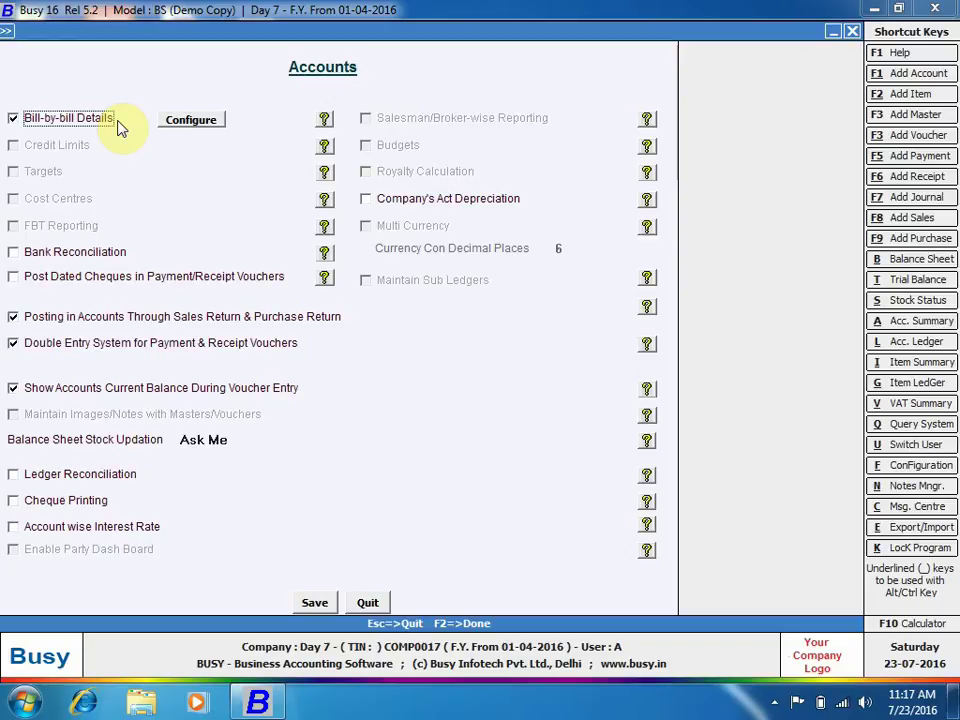
{"action": "key", "text": "Escape"}
{"action": "key", "text": "Escape"}
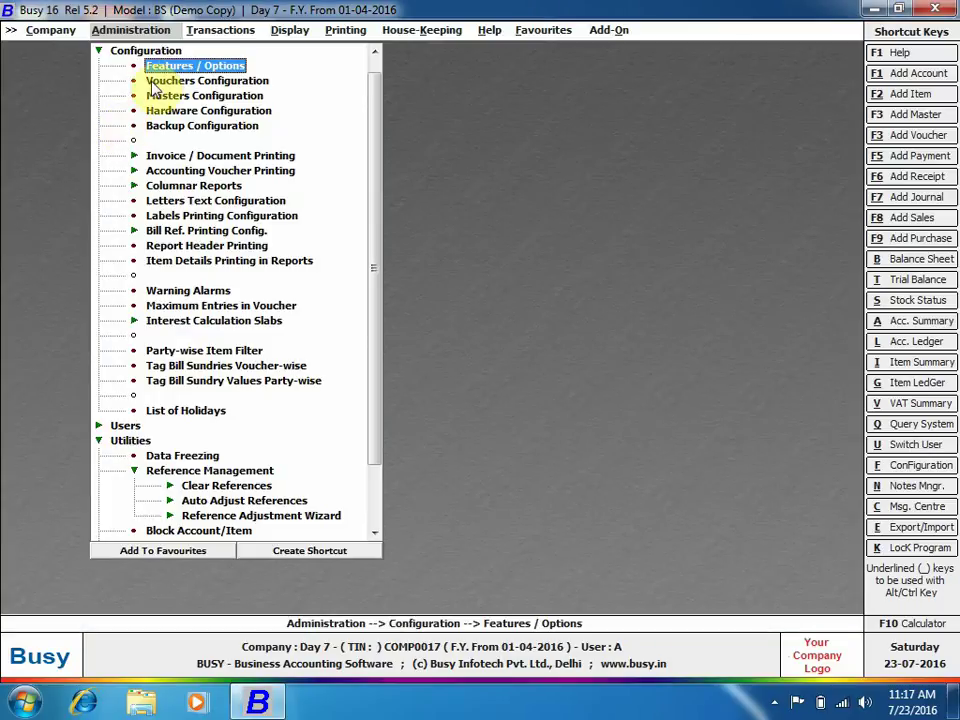
- Start a Main series sales voucher with C/C-Form sale type and Busy Infotech Pvt. Ltd. as party
{"action": "left_click", "coordinate": [212, 30]}
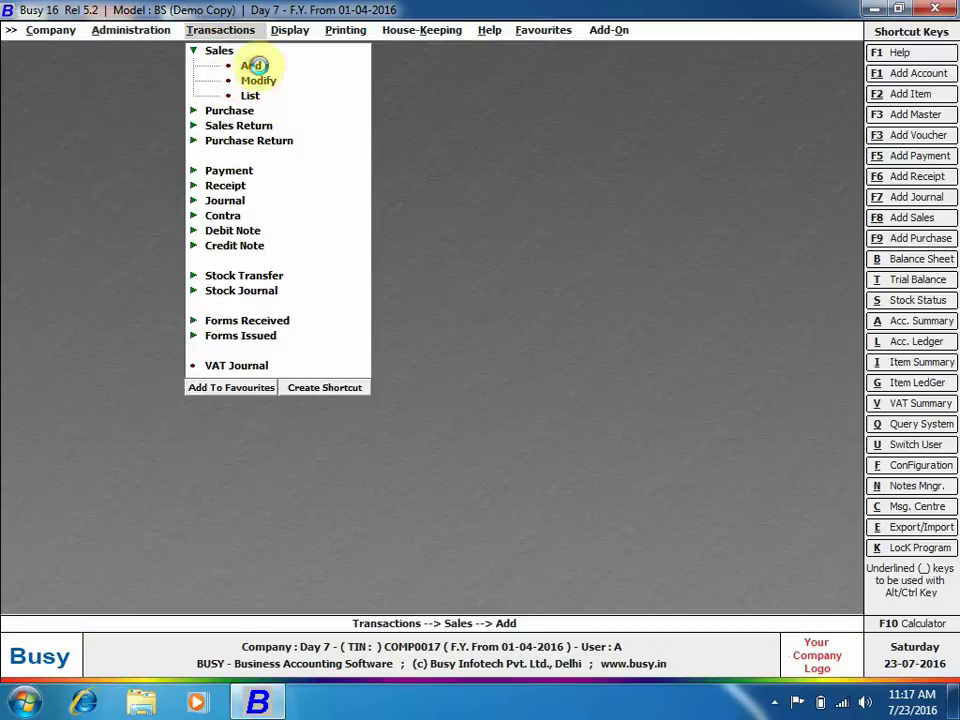
{"action": "left_click", "coordinate": [251, 65]}
{"action": "key", "text": "Return"}
{"action": "key", "text": "Return"}
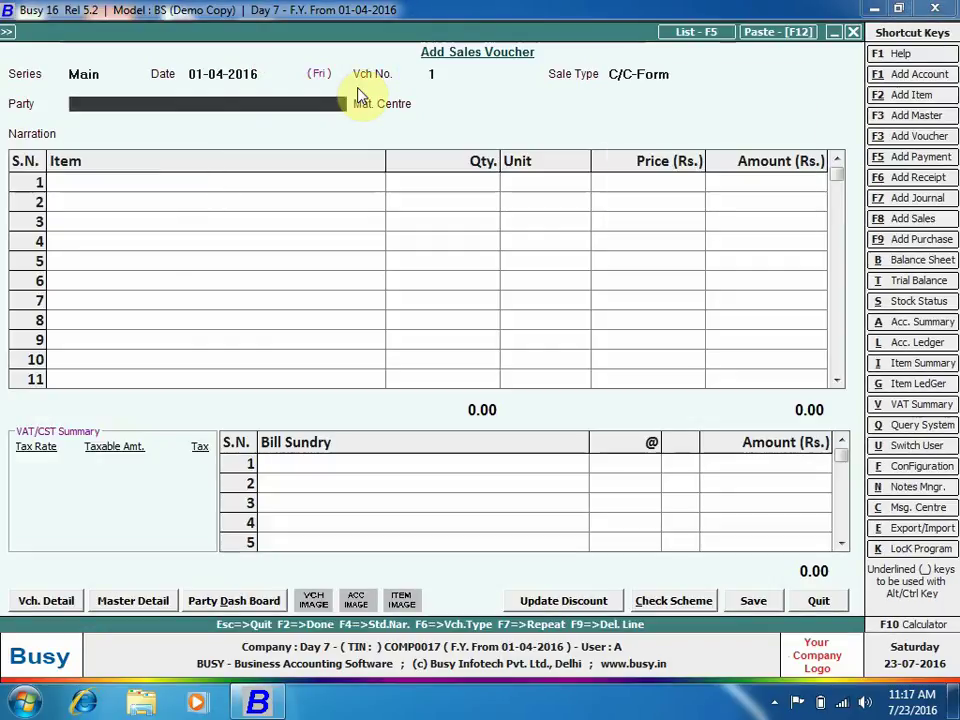
{"action": "key", "text": "Return"}
{"action": "key", "text": "Up"}
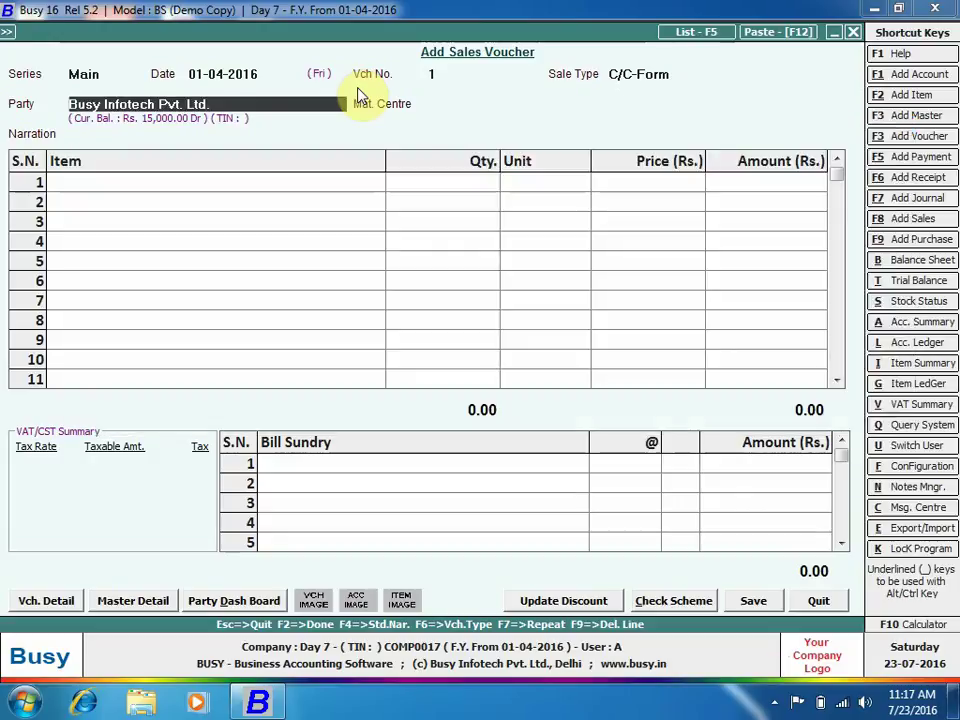
- Modify the voucher party's account master to maintain bill by bill balancing (Y), and save it
{"action": "double_click", "coordinate": [357, 88]}
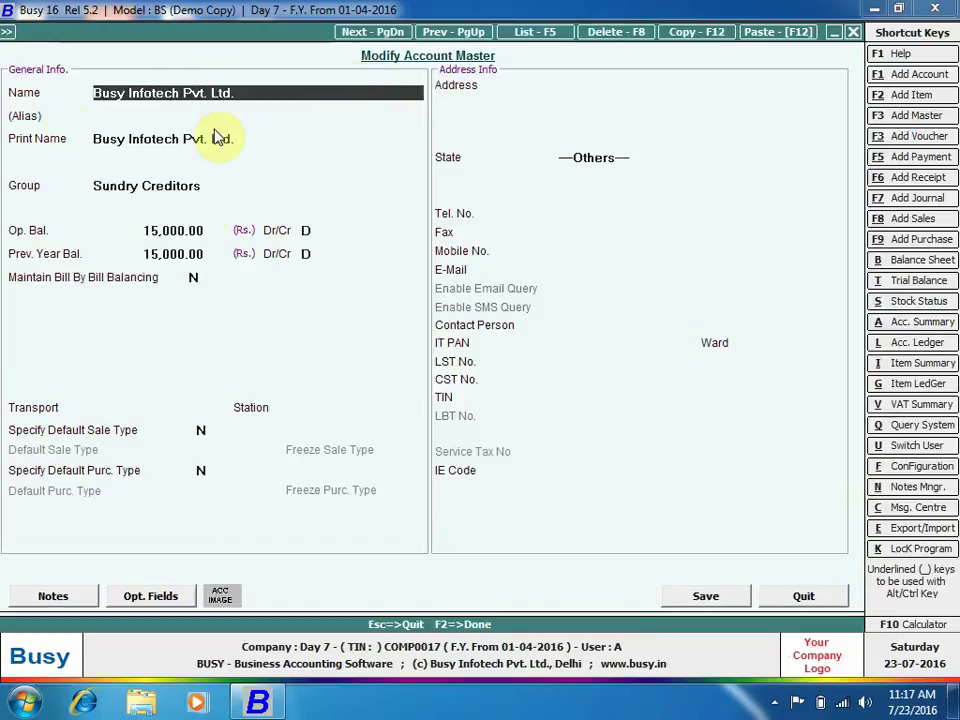
{"action": "left_click", "coordinate": [203, 277]}
{"action": "key", "text": "y"}
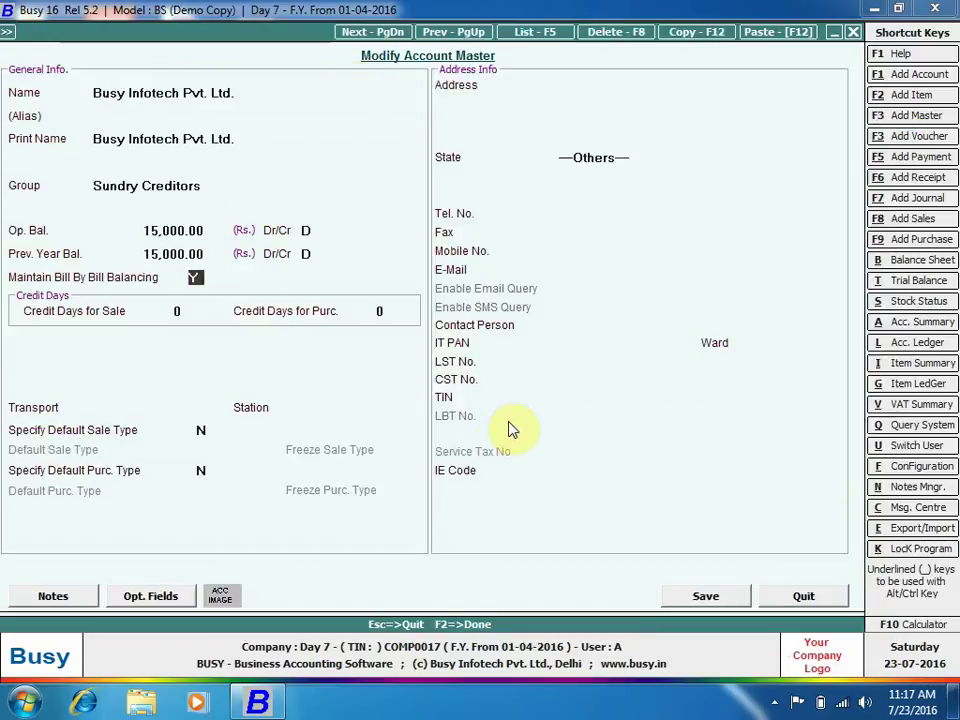
{"action": "key", "text": "F2"}
{"action": "key", "text": "Return"}
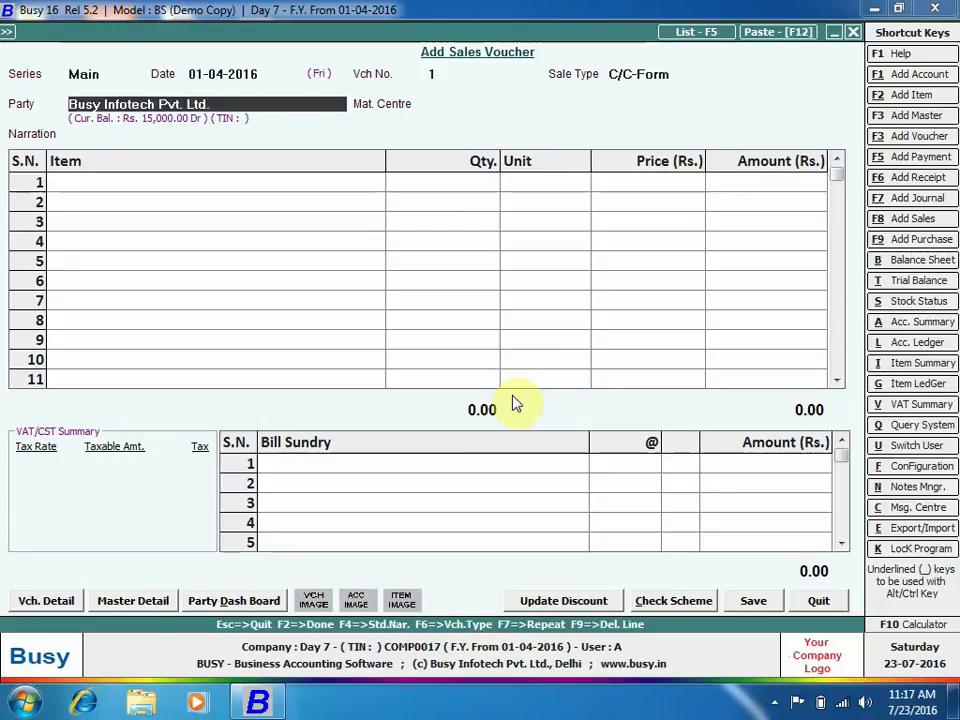
- Set the voucher's material centre to Main Store and pass through the transport details, leaving them blank
{"action": "key", "text": "Return"}
{"action": "key", "text": "Return"}
{"action": "key", "text": "Return"}
{"action": "key", "text": "Return"}
{"action": "key", "text": "Return"}
{"action": "key", "text": "Return"}
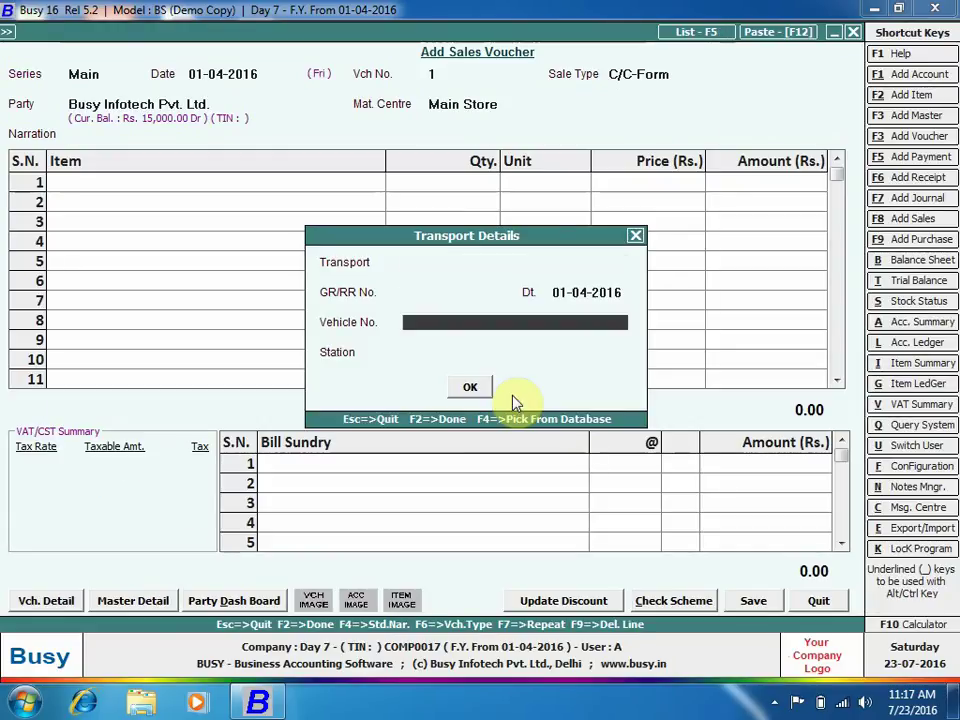
- Create and save a new item master named 1 with unit Dozen for the voucher's first item row
{"action": "key", "text": "F3"}
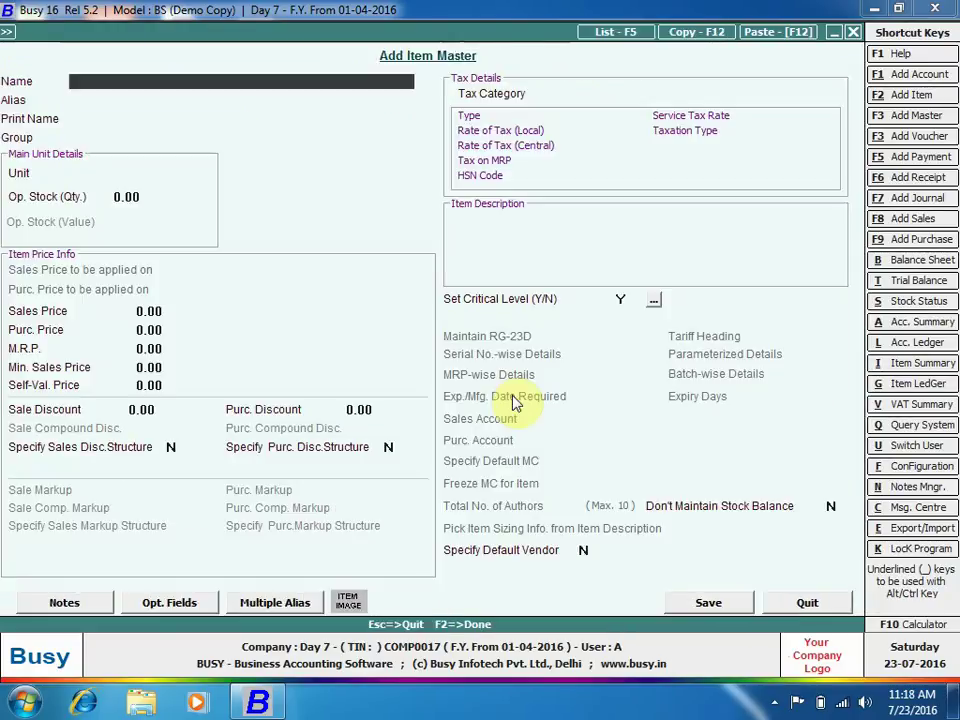
{"action": "type", "text": "1"}
{"action": "key", "text": "Return"}
{"action": "key", "text": "Return"}
{"action": "key", "text": "Return"}
{"action": "key", "text": "Return"}
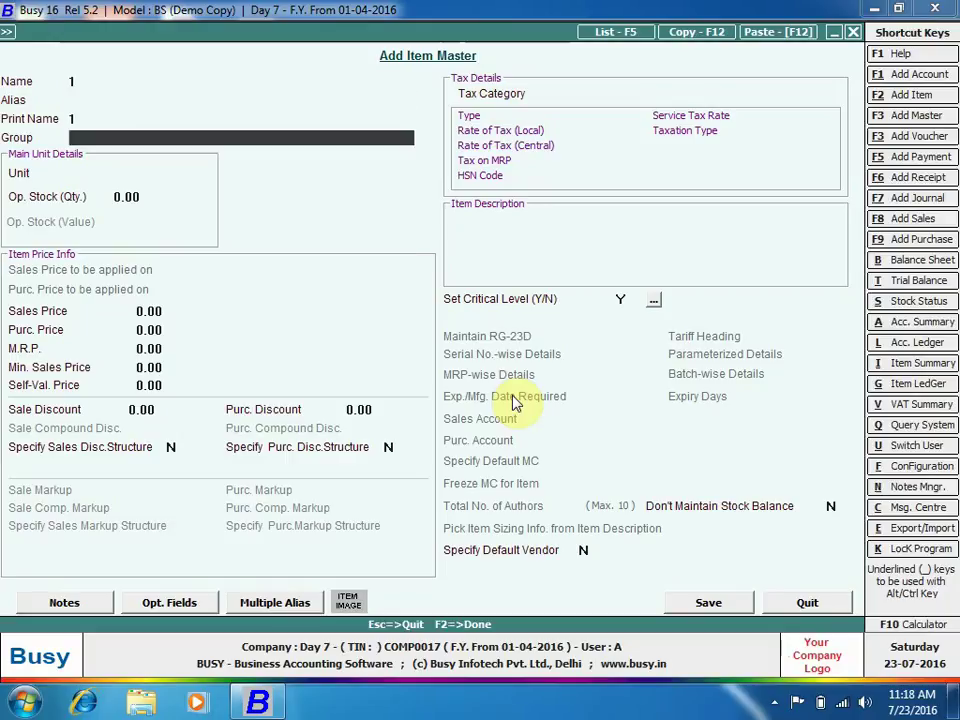
{"action": "key", "text": "Return"}
{"action": "key", "text": "F2"}
{"action": "key", "text": "Return"}
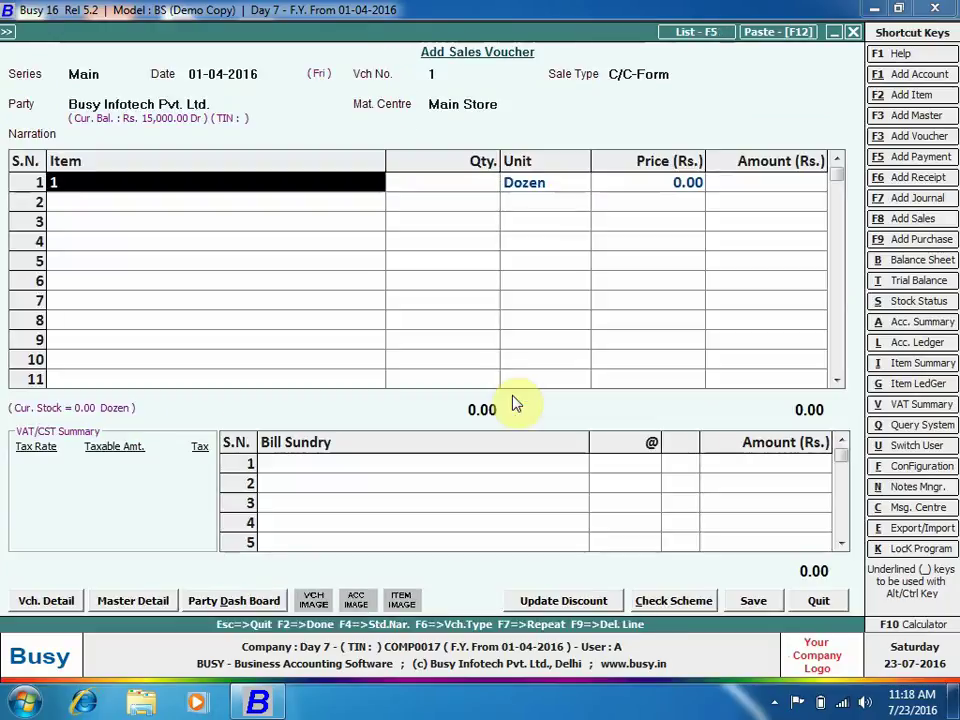
- Modify item 1's master from the voucher row to an opening stock of 10 Dozen valued at 100, and save it
{"action": "key", "text": "ctrl+Return"}
{"action": "key", "text": "Return"}
{"action": "key", "text": "Return"}
{"action": "key", "text": "Return"}
{"action": "key", "text": "Return"}
{"action": "key", "text": "Return"}
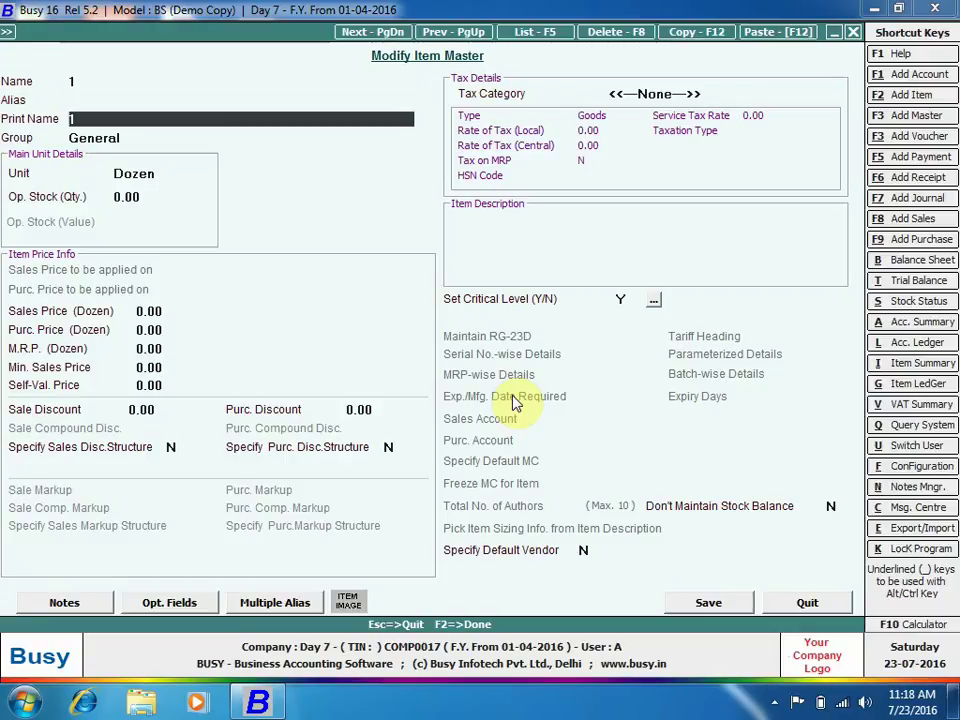
{"action": "type", "text": "10"}
{"action": "key", "text": "Return"}
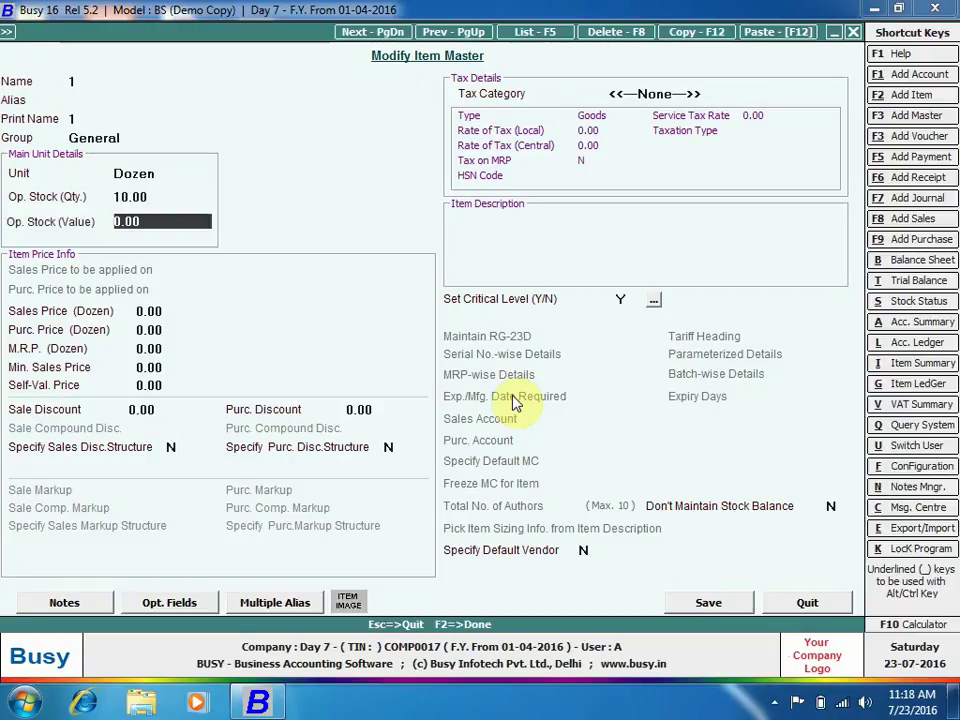
{"action": "type", "text": "100"}
{"action": "key", "text": "Return"}
{"action": "key", "text": "F2"}
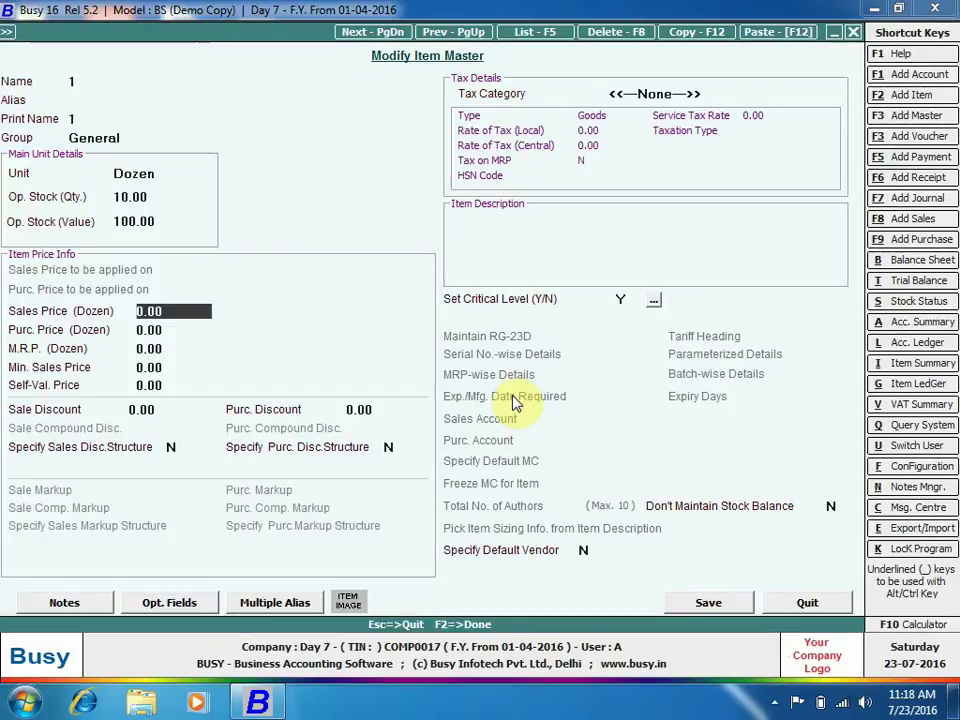
{"action": "key", "text": "F2"}
{"action": "left_click", "coordinate": [524, 391]}
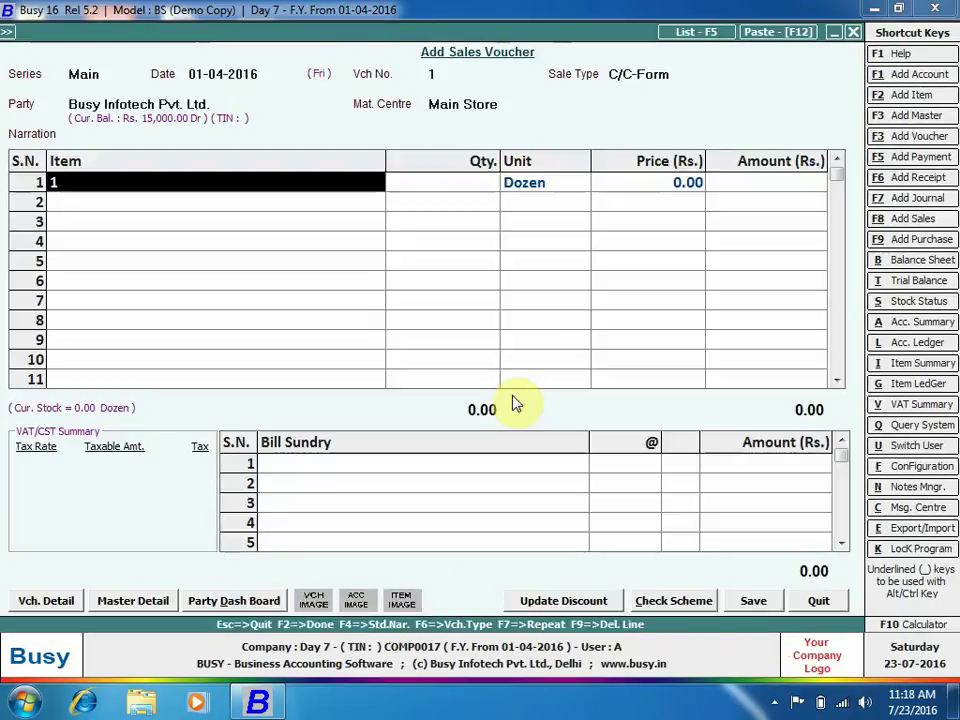
- Fill the voucher's first row with item 1, quantity 5 Dozen and price 100
{"action": "key", "text": "BackSpace"}
{"action": "type", "text": "1"}
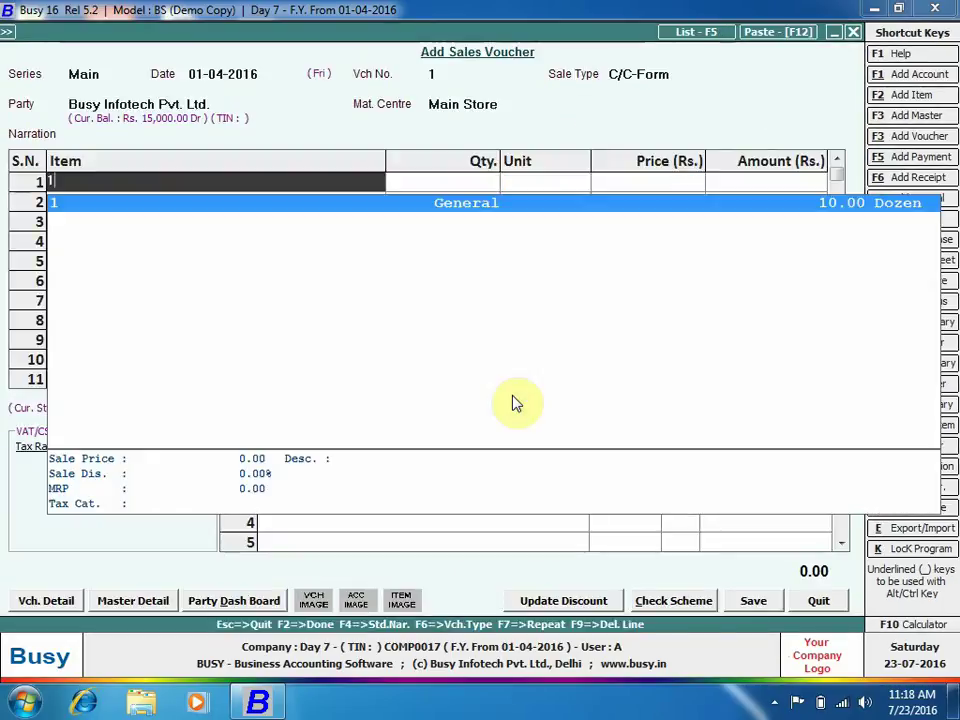
{"action": "key", "text": "Return"}
{"action": "type", "text": "5"}
{"action": "key", "text": "Return"}
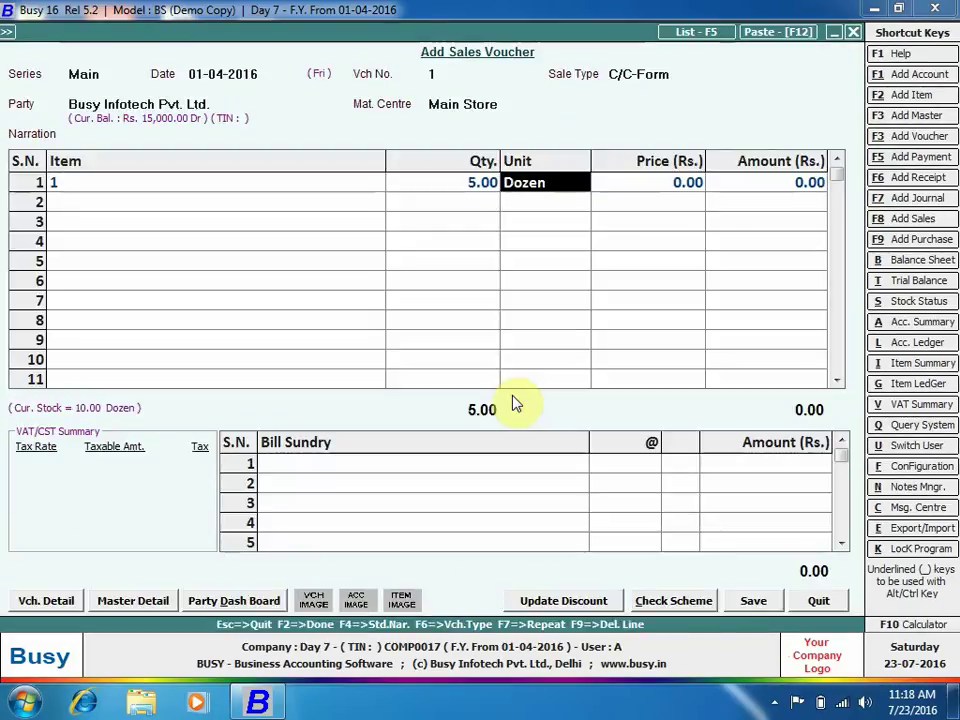
{"action": "key", "text": "Return"}
{"action": "type", "text": "100"}
{"action": "key", "text": "Return"}
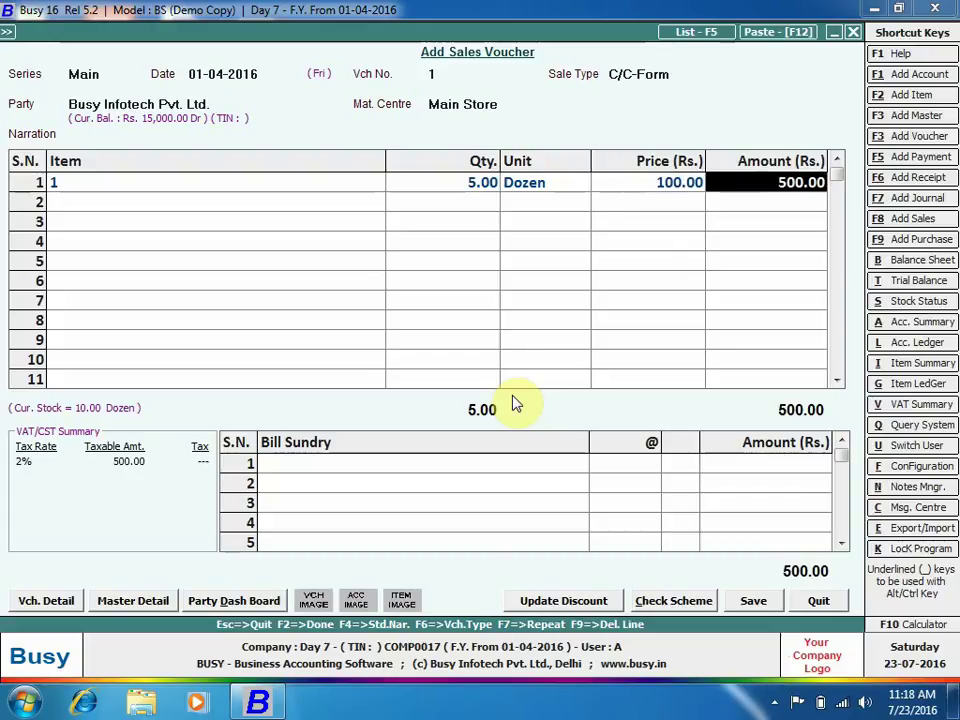
- Finish the item and bill sundry entries and continue saving the voucher without charging sales tax
{"action": "key", "text": "Return"}
{"action": "key", "text": "Return"}
{"action": "key", "text": "Return"}
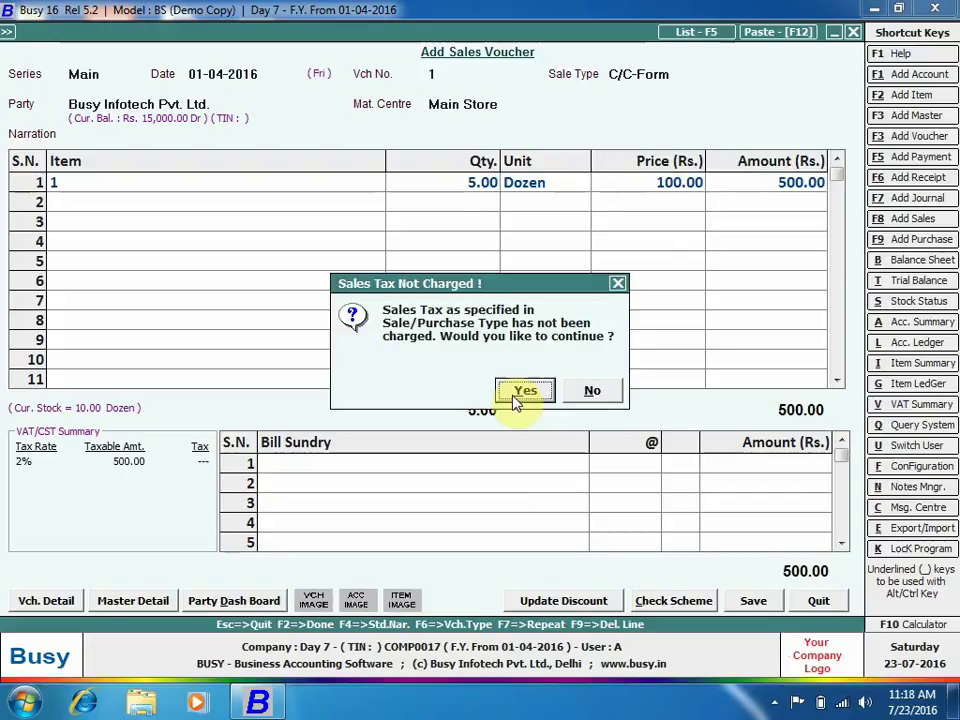
{"action": "left_click", "coordinate": [514, 396]}
{"action": "key", "text": "Return"}
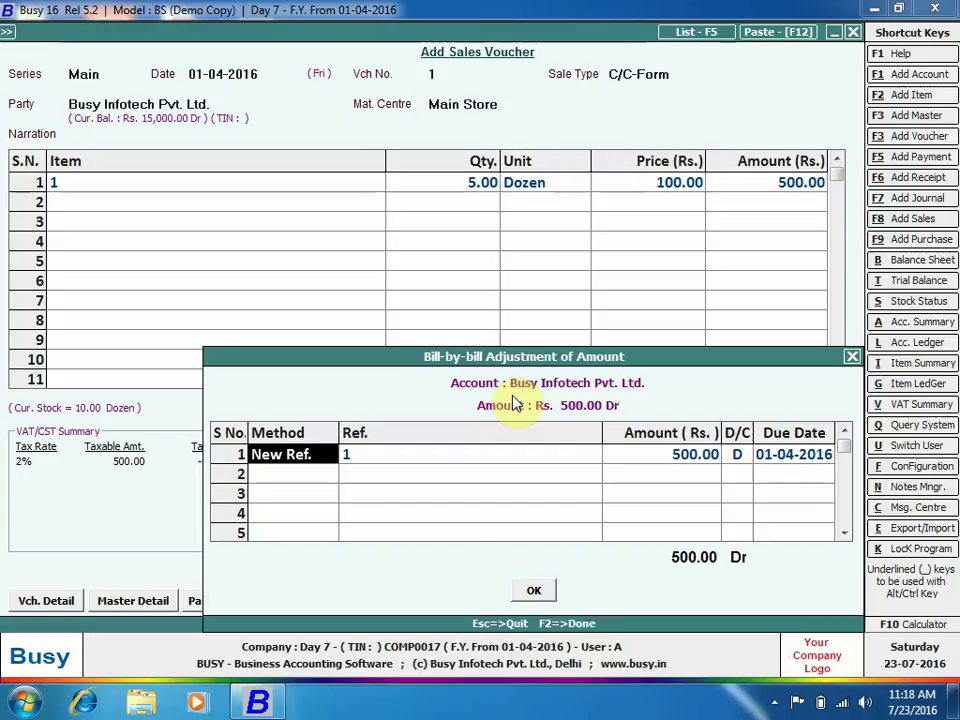
- Accept New Ref. 1 for 500.00 due 01-04-2016, save the voucher without printing the invoice, and leave voucher entry
{"action": "key", "text": "Return"}
{"action": "key", "text": "Return"}
{"action": "key", "text": "Return"}
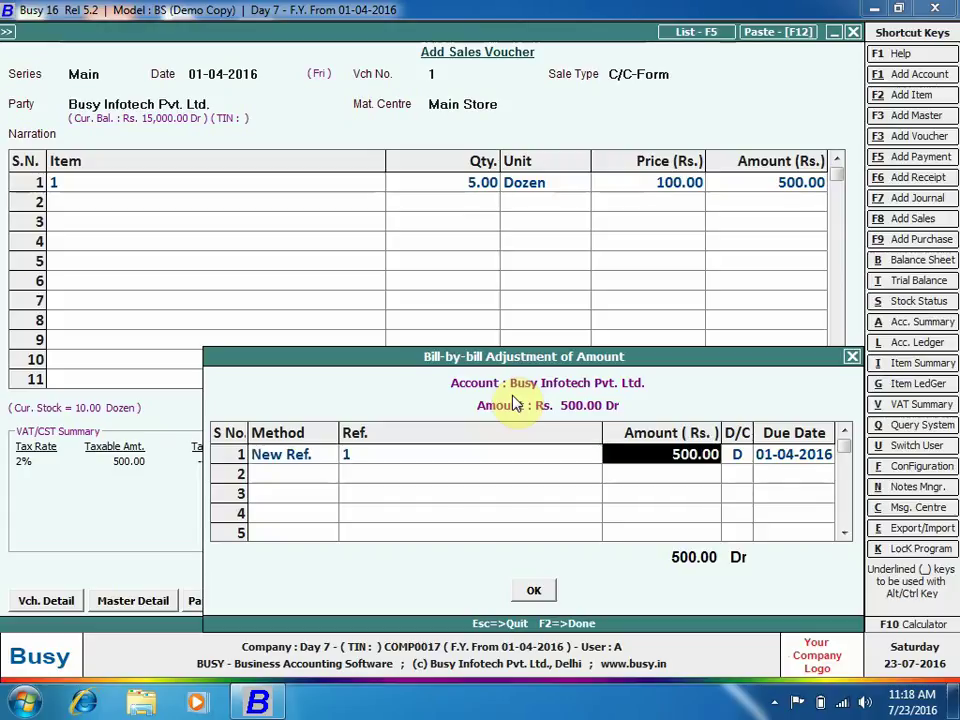
{"action": "key", "text": "Return"}
{"action": "key", "text": "Return"}
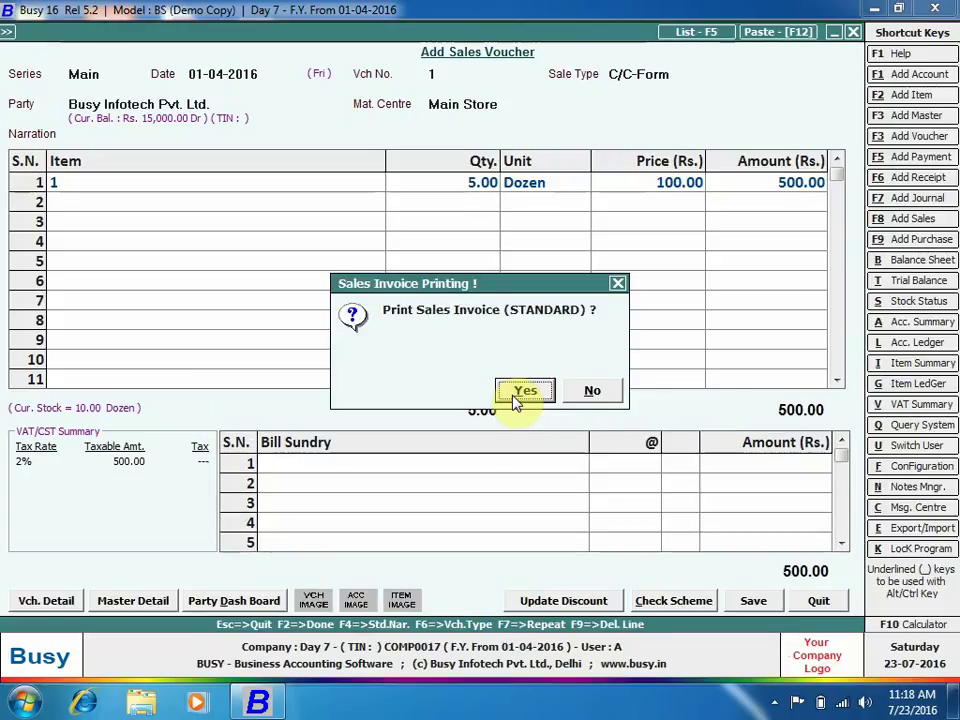
{"action": "key", "text": "n"}
{"action": "key", "text": "Escape"}
{"action": "key", "text": "Escape"}
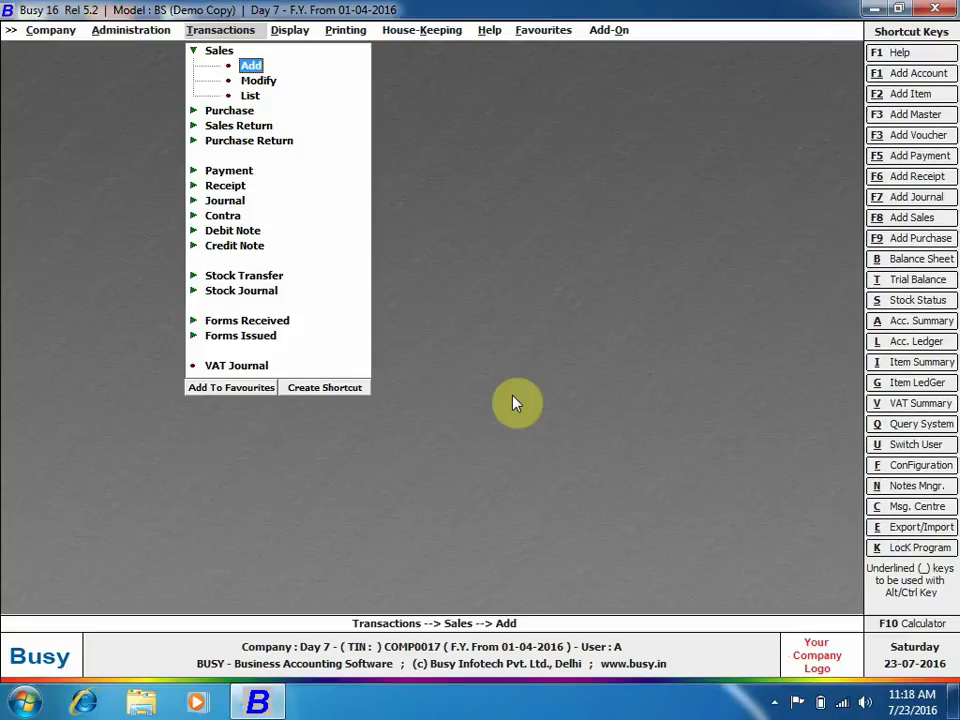
- Check the Bills Receivable report for Busy Infotech Pvt. Ltd. and close it
{"action": "left_click", "coordinate": [296, 32]}
{"action": "left_click", "coordinate": [347, 155]}
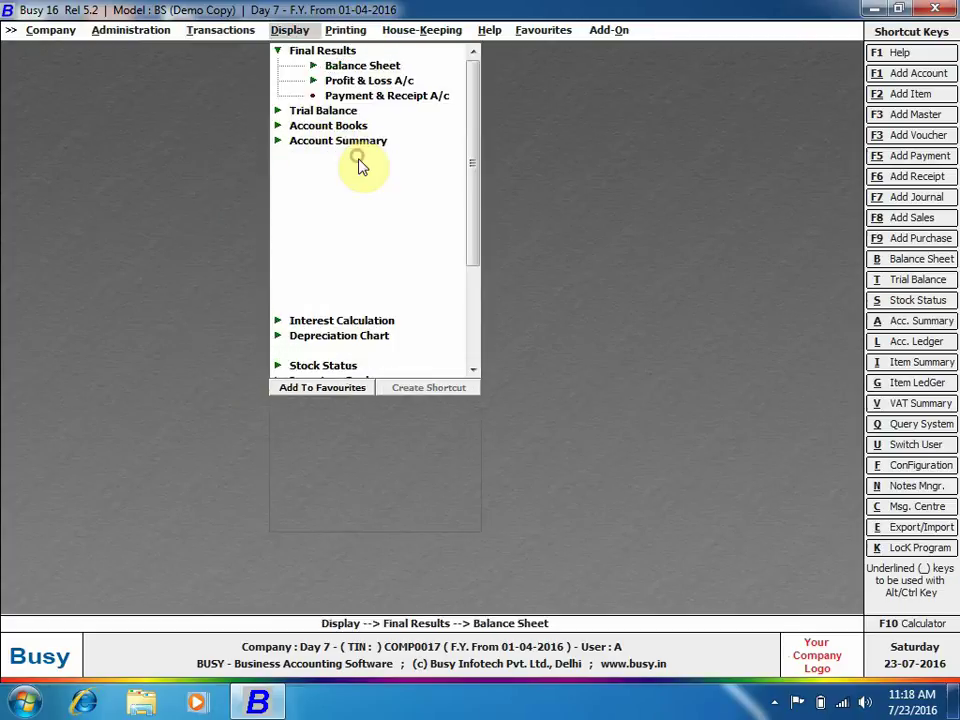
{"action": "left_click", "coordinate": [365, 190]}
{"action": "left_click", "coordinate": [375, 362]}
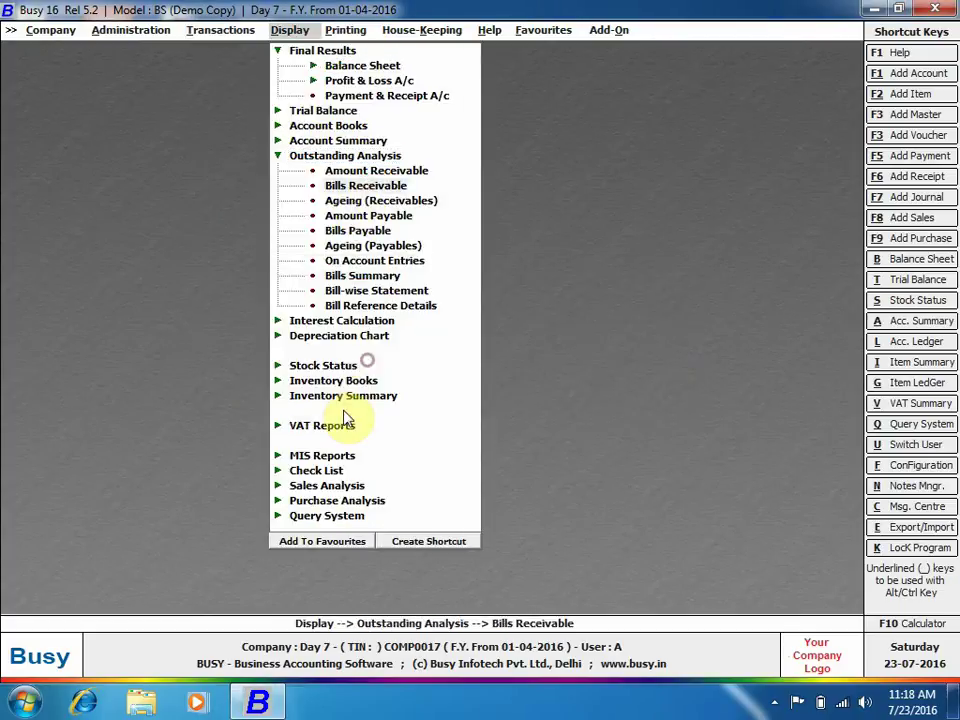
{"action": "type", "text": "Bu"}
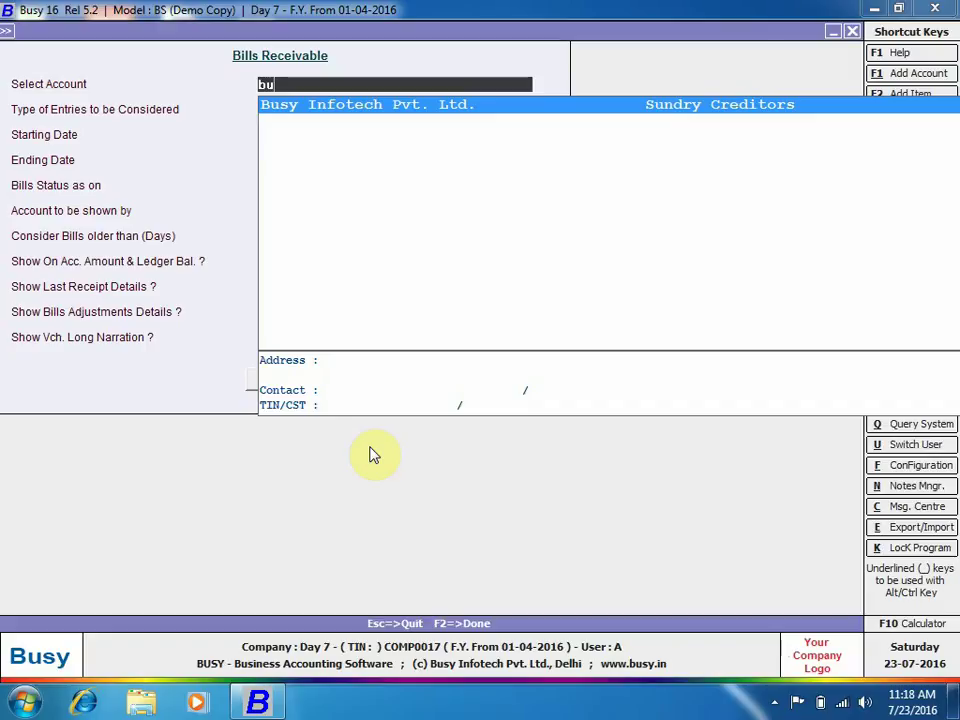
{"action": "key", "text": "Return"}
{"action": "key", "text": "F2"}
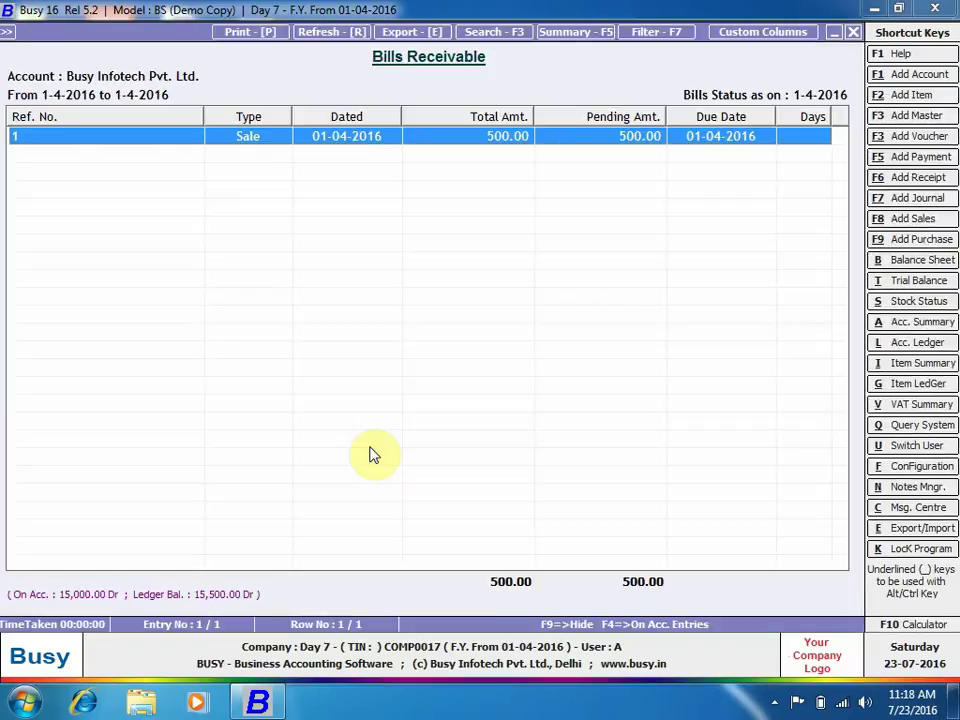
{"action": "key", "text": "Escape"}
{"action": "key", "text": "Escape"}
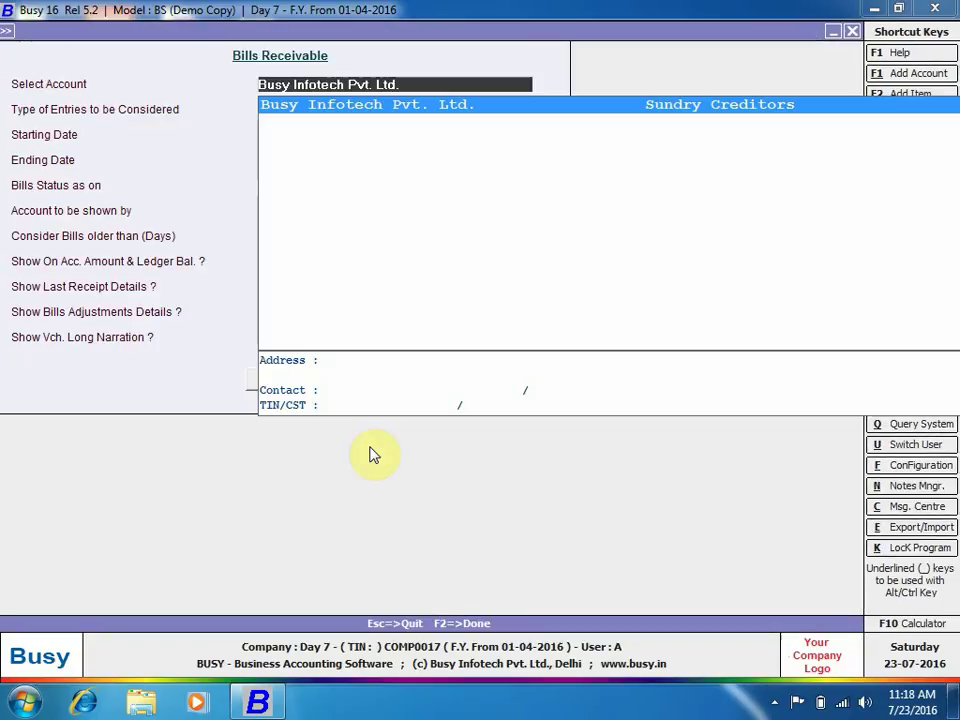
{"action": "key", "text": "Escape"}
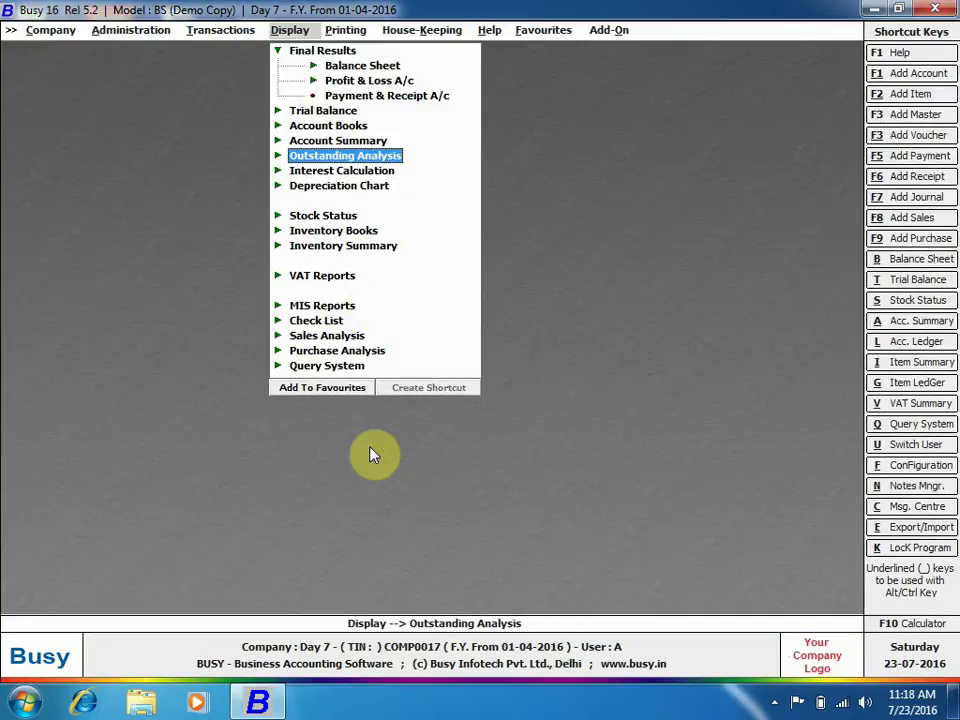
- Open the Clear References utility for bills under Reference Management
{"action": "key", "text": "alt+a"}
{"action": "key", "text": "Escape"}
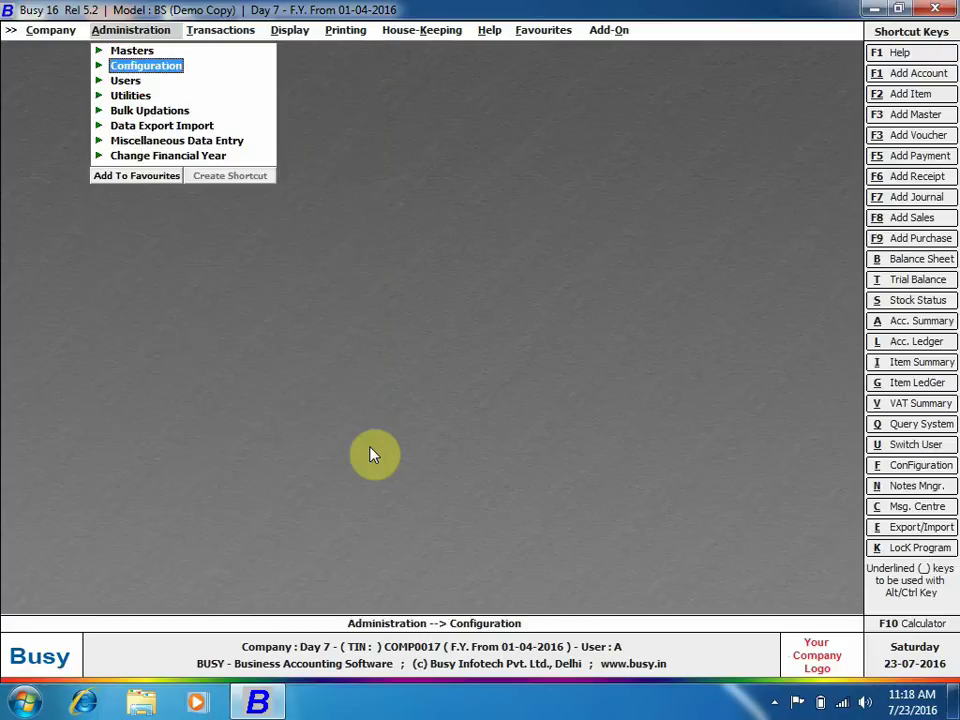
{"action": "key", "text": "Down"}
{"action": "key", "text": "Down"}
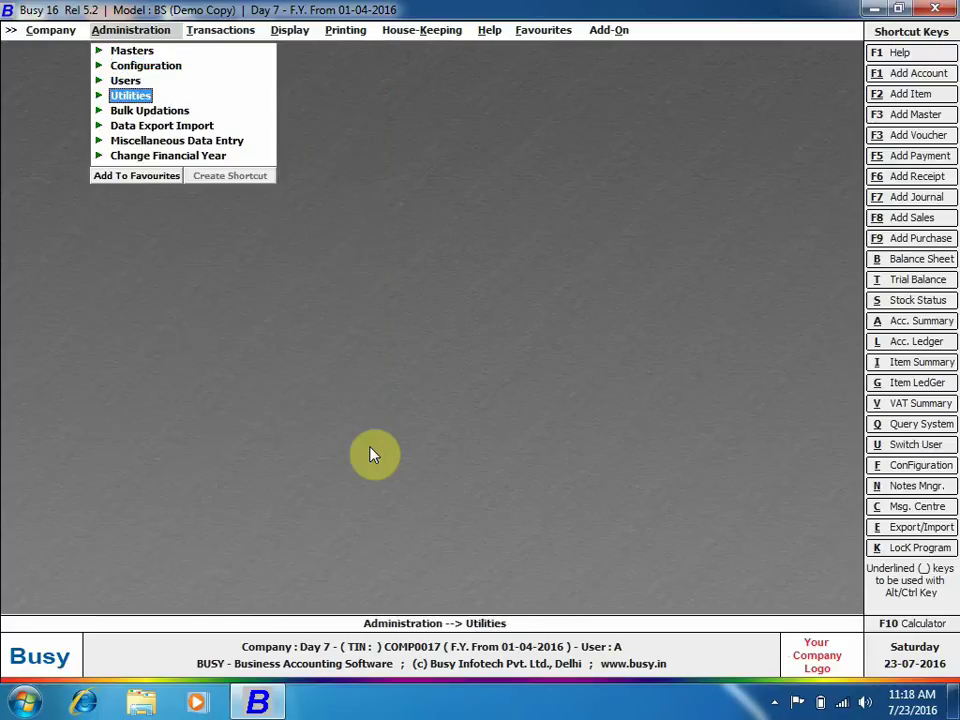
{"action": "key", "text": "Return"}
{"action": "key", "text": "Down"}
{"action": "key", "text": "Return"}
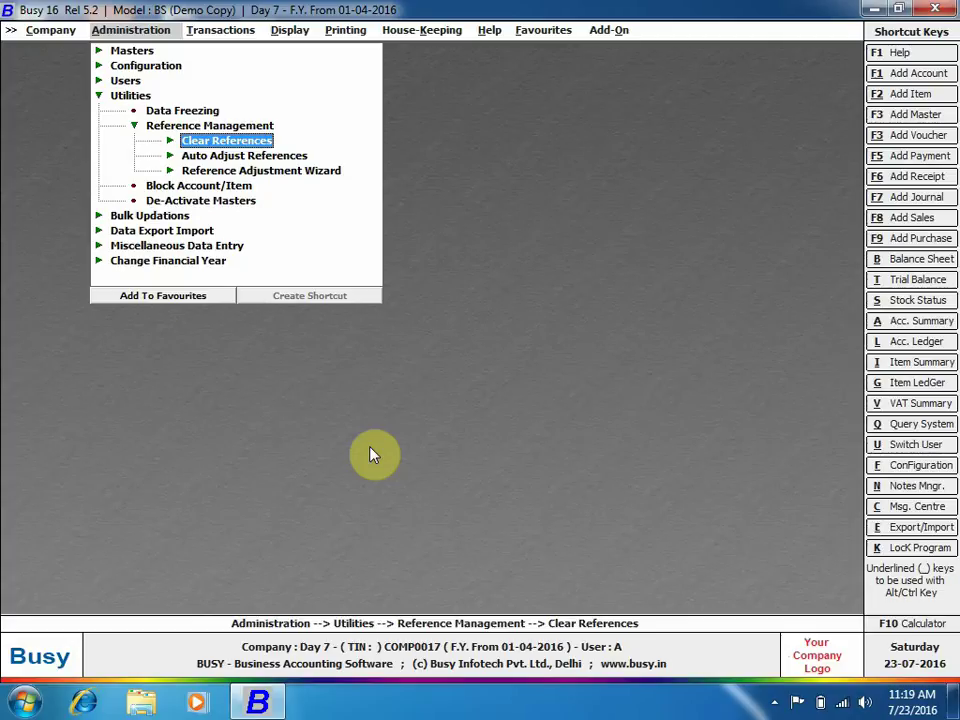
{"action": "key", "text": "Return"}
{"action": "key", "text": "Return"}
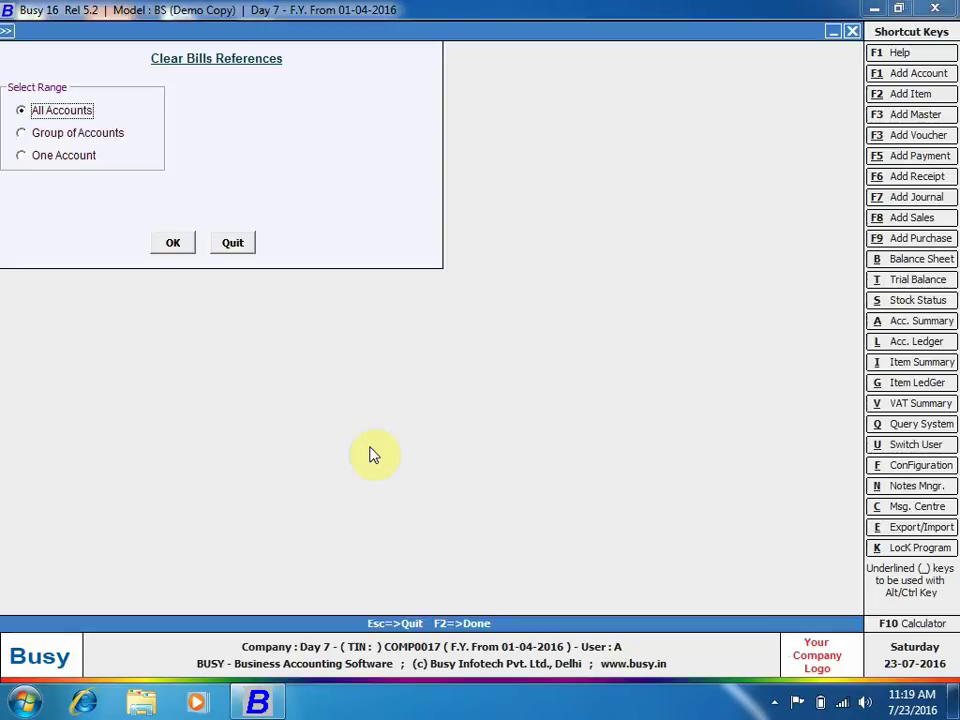
- Clear all bill-wise references for the single account Busy Infotech Pvt. Ltd. and close the utility
{"action": "left_click", "coordinate": [78, 165]}
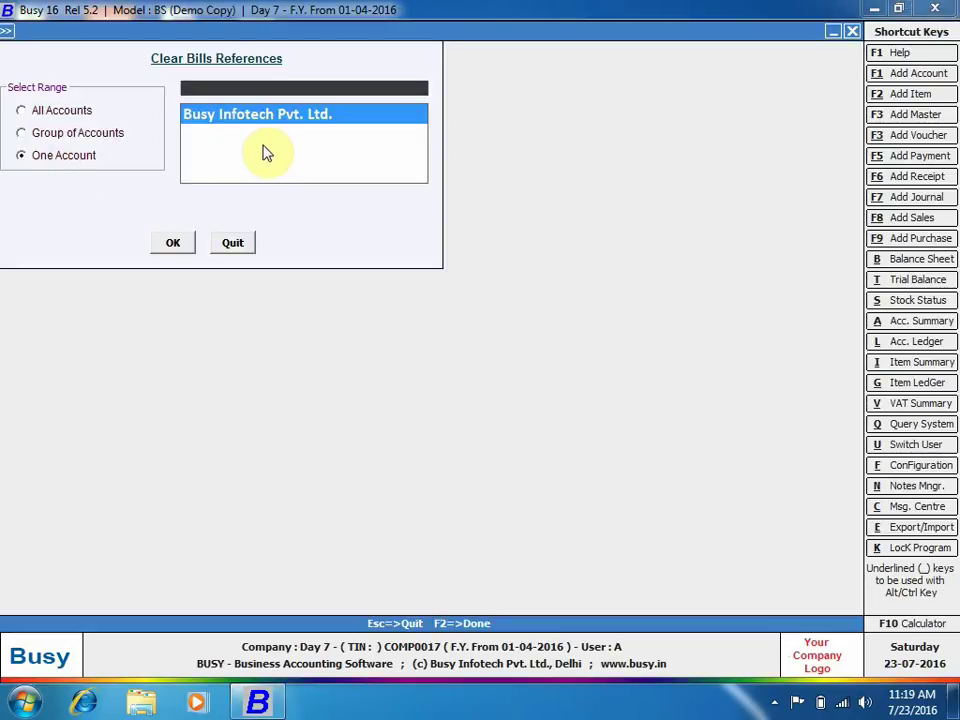
{"action": "left_click", "coordinate": [304, 110]}
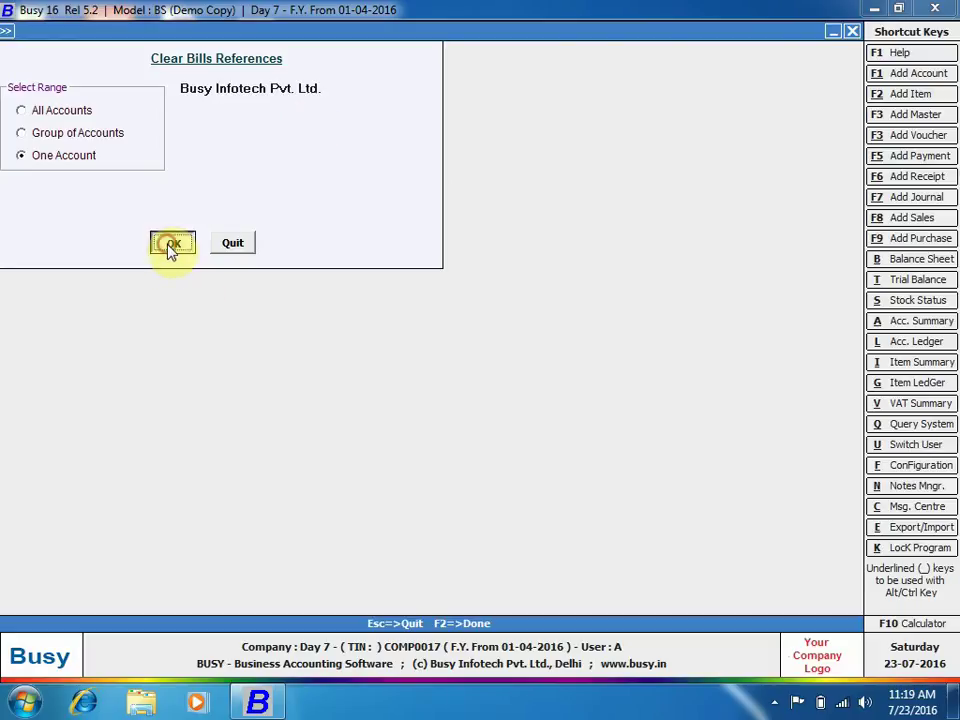
{"action": "left_click", "coordinate": [170, 243]}
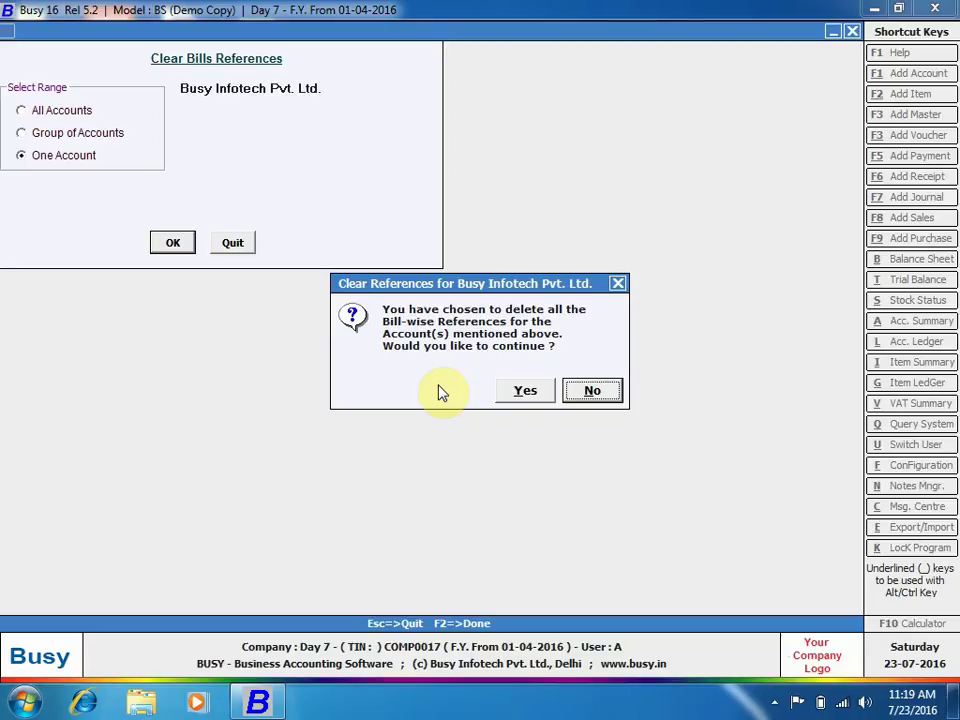
{"action": "left_click", "coordinate": [522, 391]}
{"action": "left_click", "coordinate": [600, 388]}
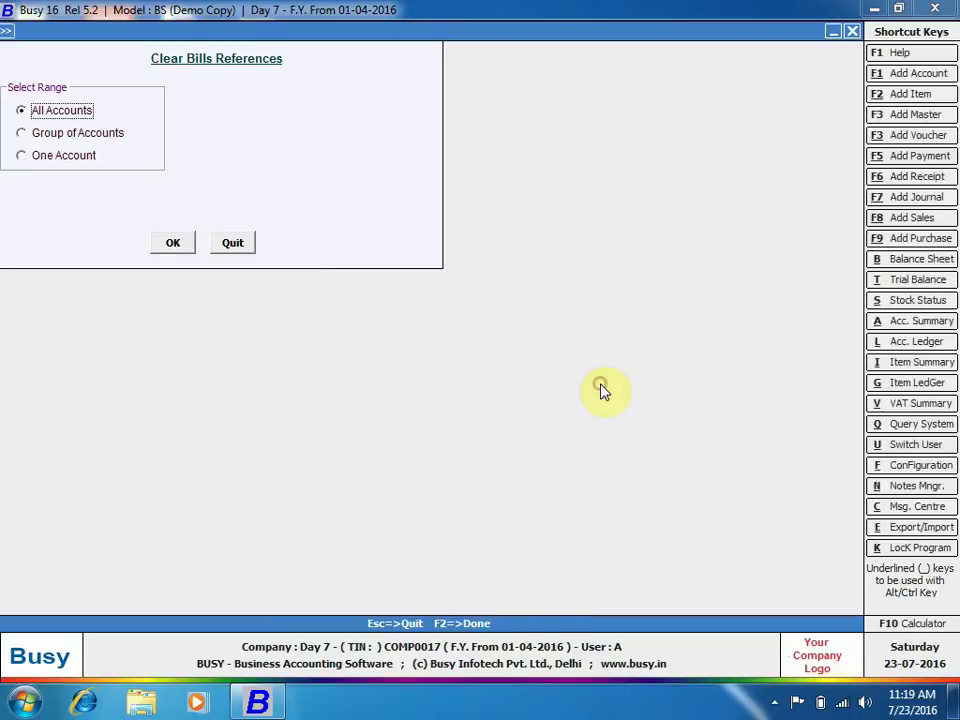
{"action": "key", "text": "Escape"}
{"action": "key", "text": "Escape"}
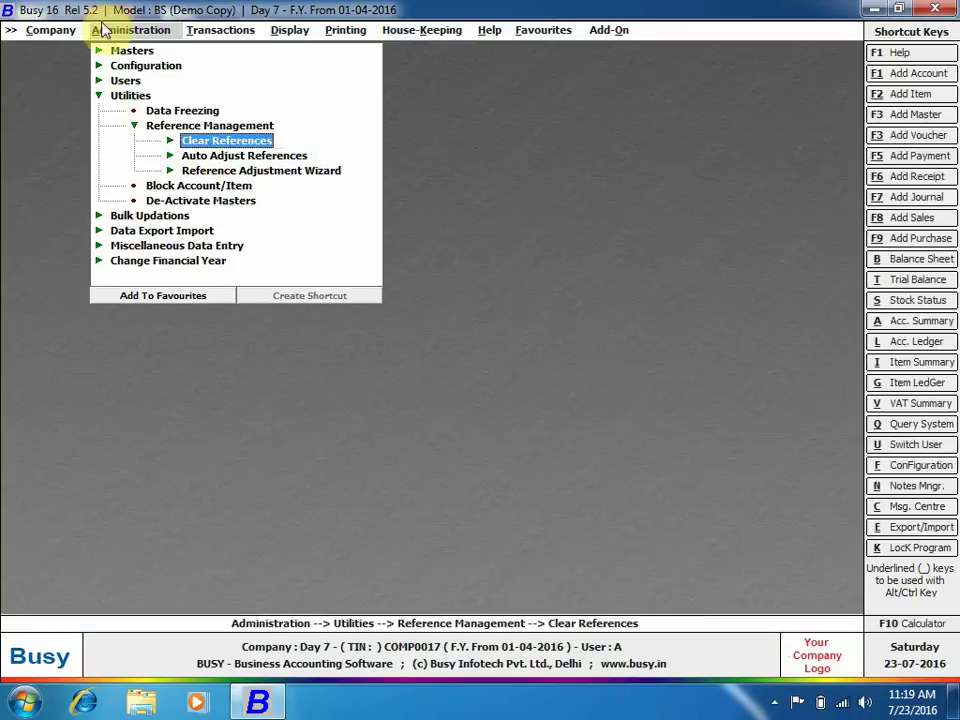
- Review the pending Bills Receivable of Busy Infotech Pvt. Ltd. for 01-04-2016 after clearing its references
{"action": "key", "text": "Right"}
{"action": "key", "text": "Right"}
{"action": "key", "text": "Right"}
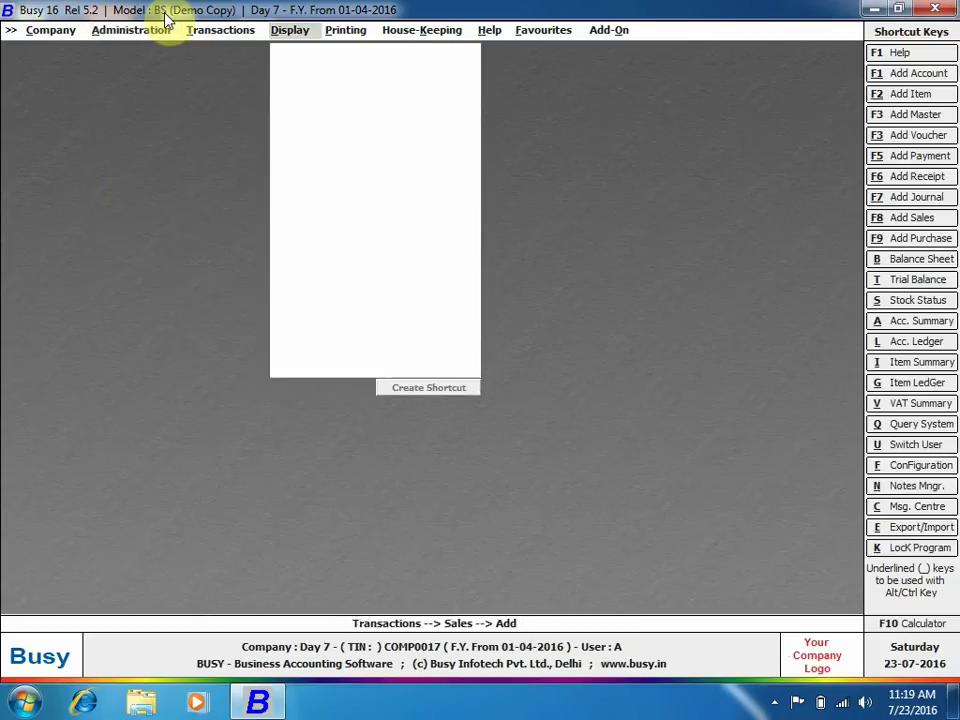
{"action": "key", "text": "Down"}
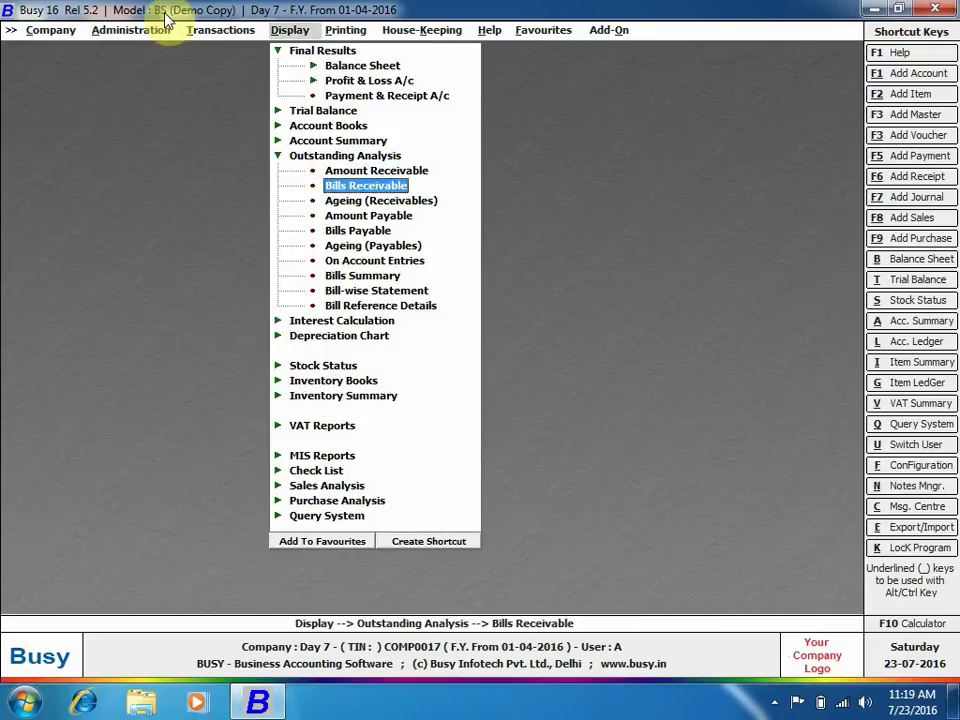
{"action": "key", "text": "Return"}
{"action": "key", "text": "Return"}
{"action": "key", "text": "Return"}
{"action": "key", "text": "Return"}
{"action": "key", "text": "Return"}
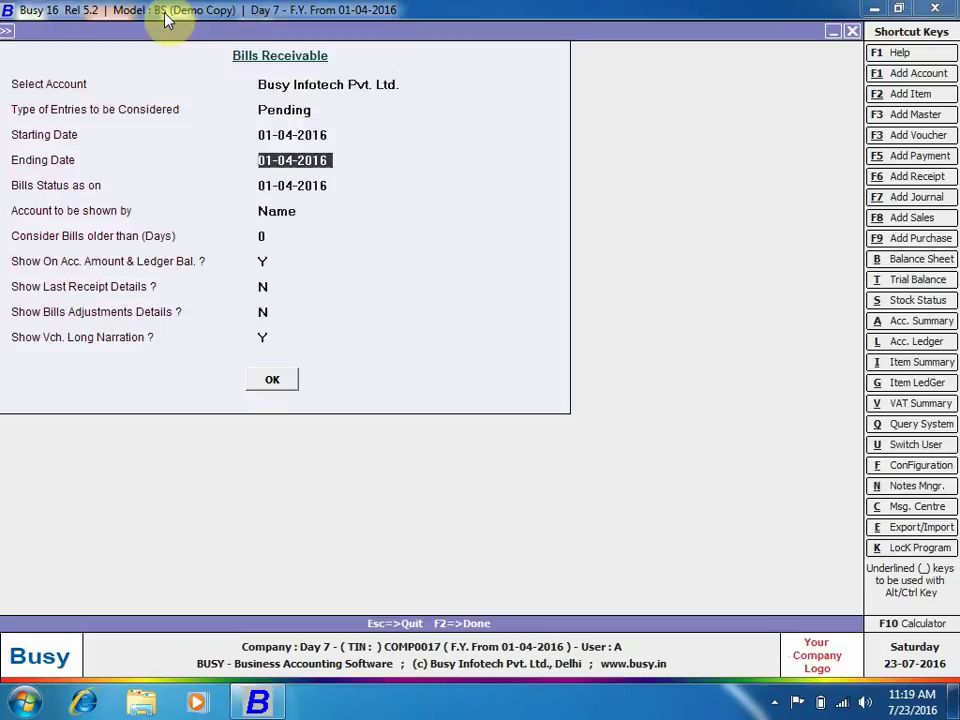
{"action": "key", "text": "F2"}
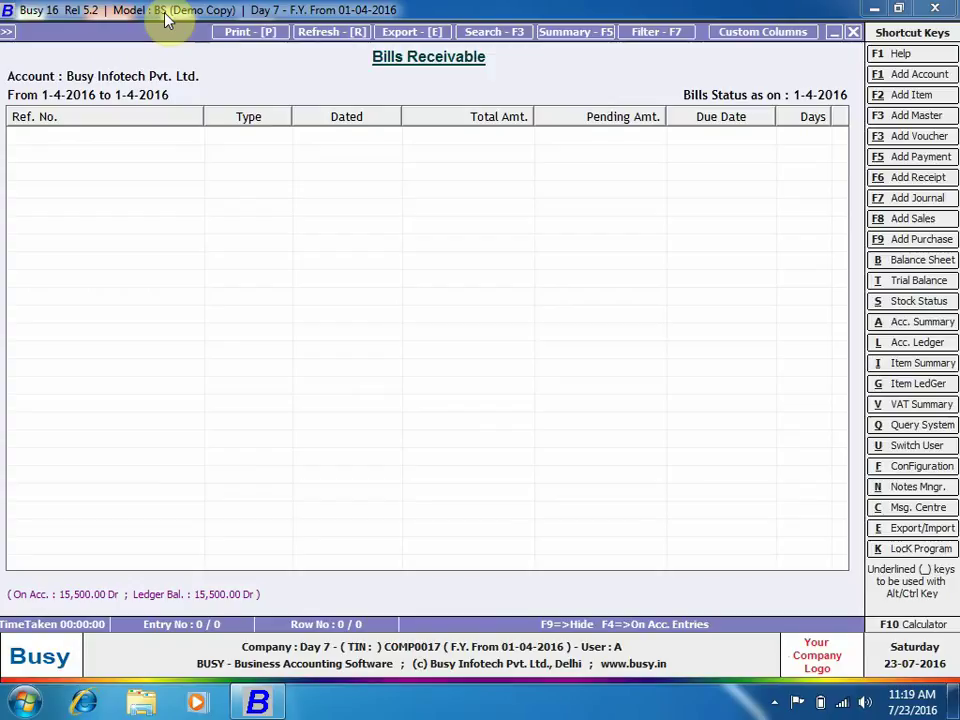
{"action": "key", "text": "Escape"}
{"action": "key", "text": "Escape"}
{"action": "key", "text": "Escape"}
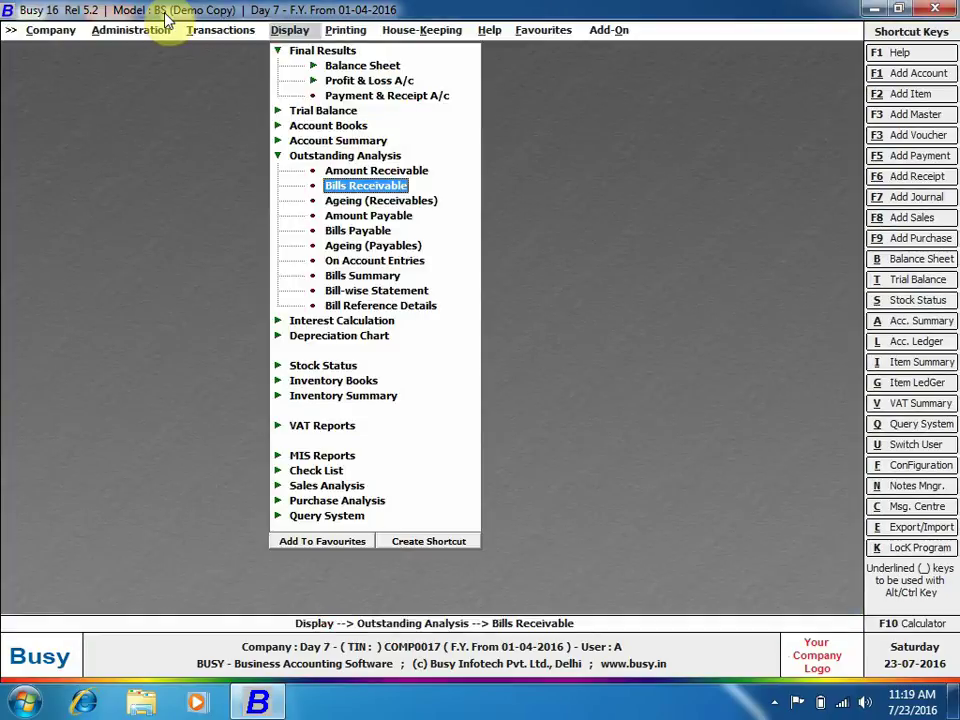
- Reopen Main series sales voucher 1 of 01-04-2016 for modification and bring up its bill-by-bill adjustment
{"action": "key", "text": "Left"}
{"action": "key", "text": "Down"}
{"action": "key", "text": "Return"}
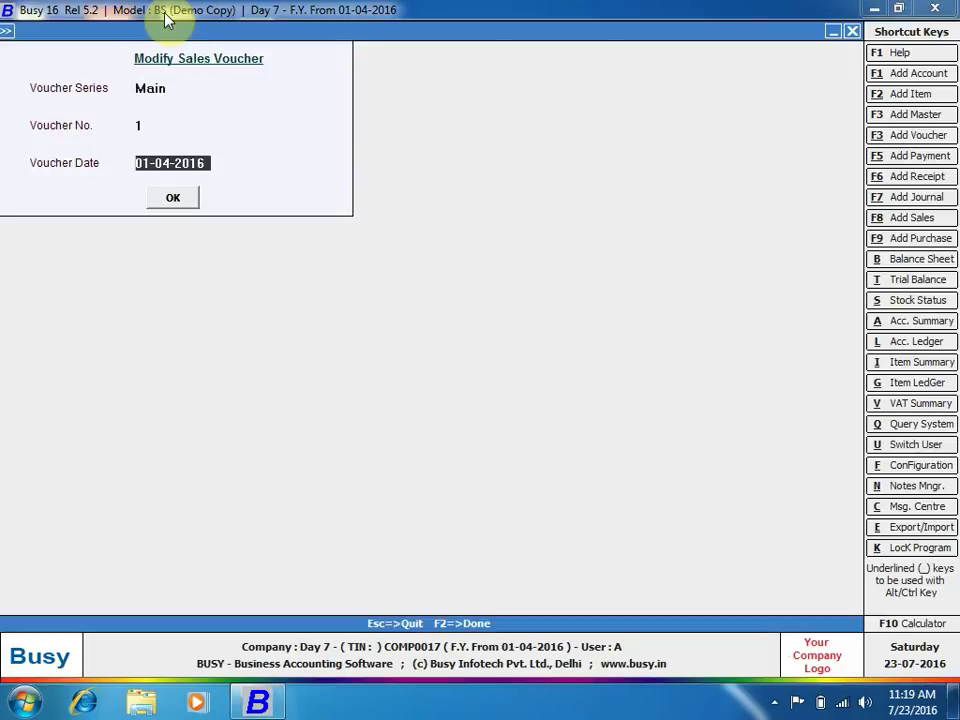
{"action": "key", "text": "F2"}
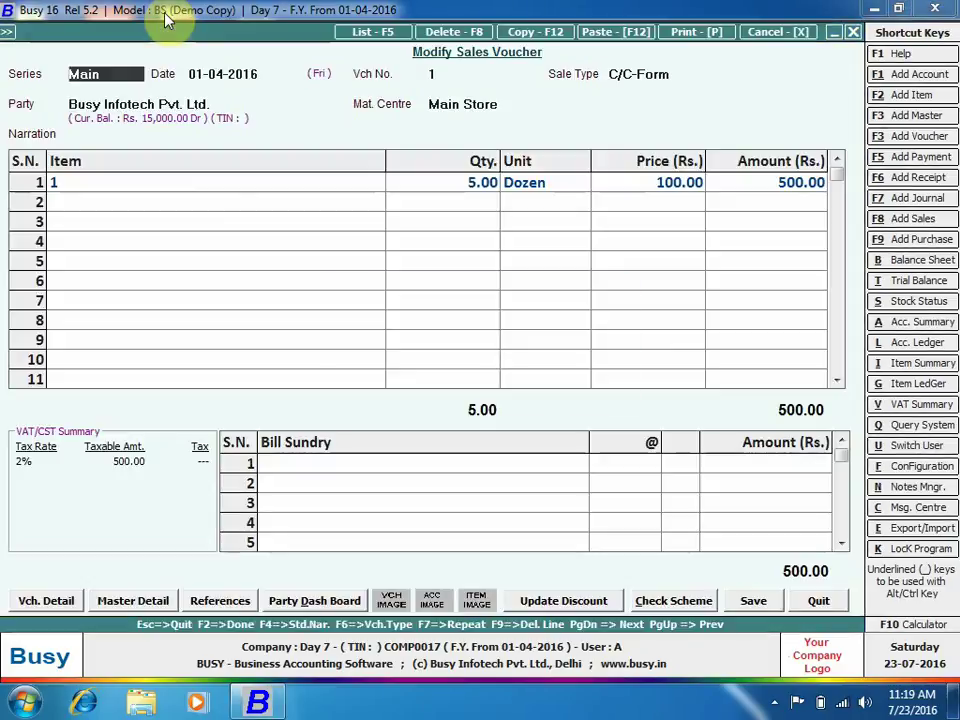
{"action": "key", "text": "F2"}
{"action": "key", "text": "y"}
{"action": "key", "text": "Return"}
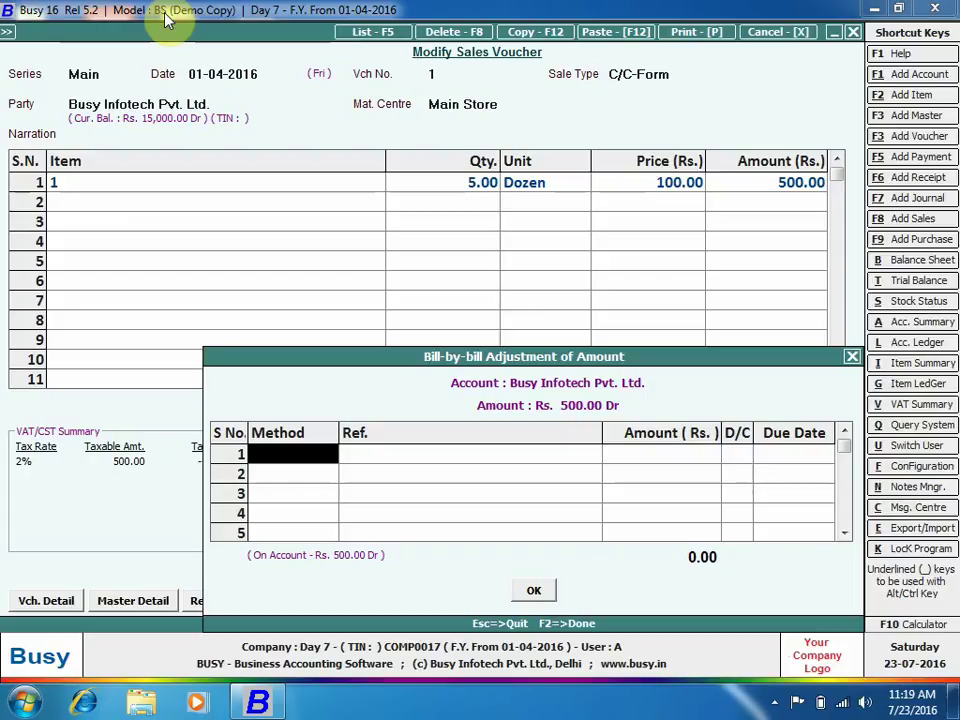
- Auto adjust the bill-wise references for all accounts with opening balance references retained, and close the utility
{"action": "key", "text": "Escape"}
{"action": "key", "text": "Escape"}
{"action": "key", "text": "Escape"}
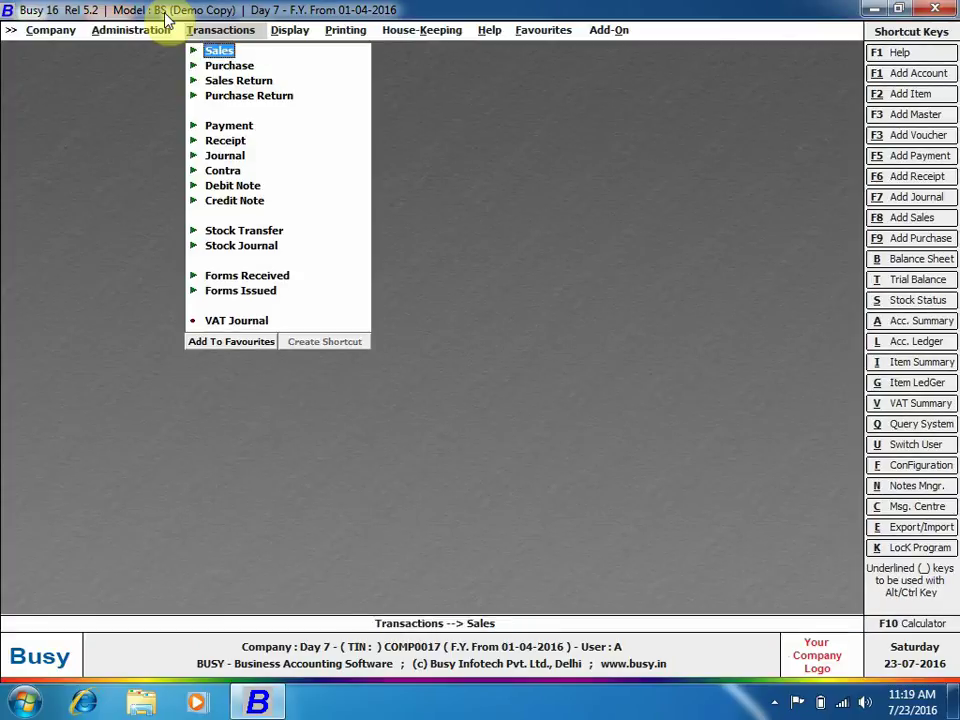
{"action": "key", "text": "Left"}
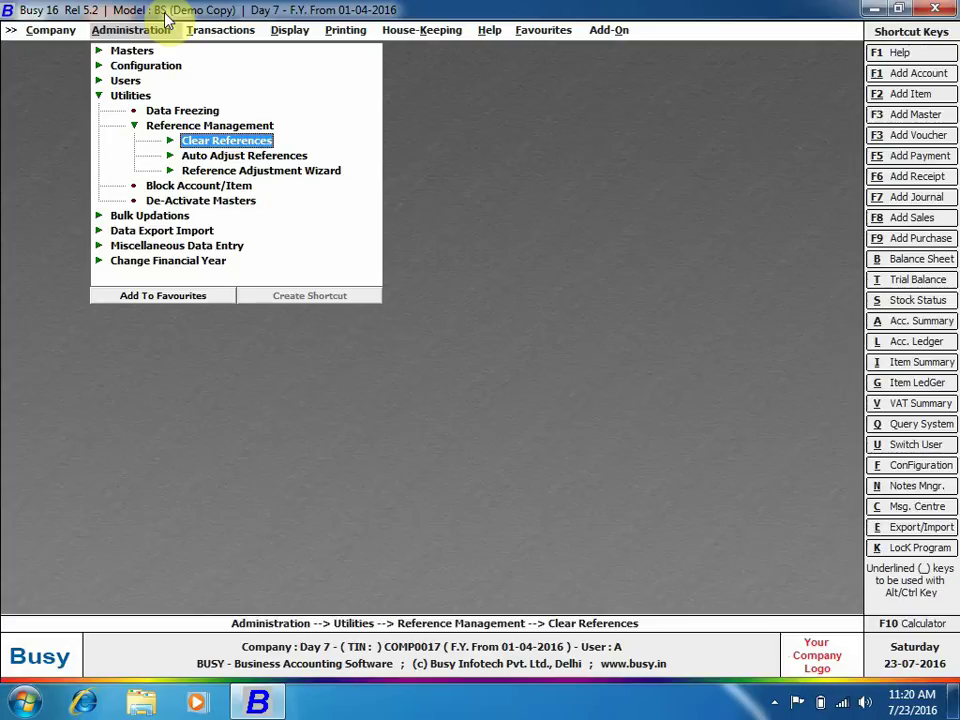
{"action": "left_click", "coordinate": [236, 155]}
{"action": "left_click", "coordinate": [278, 170]}
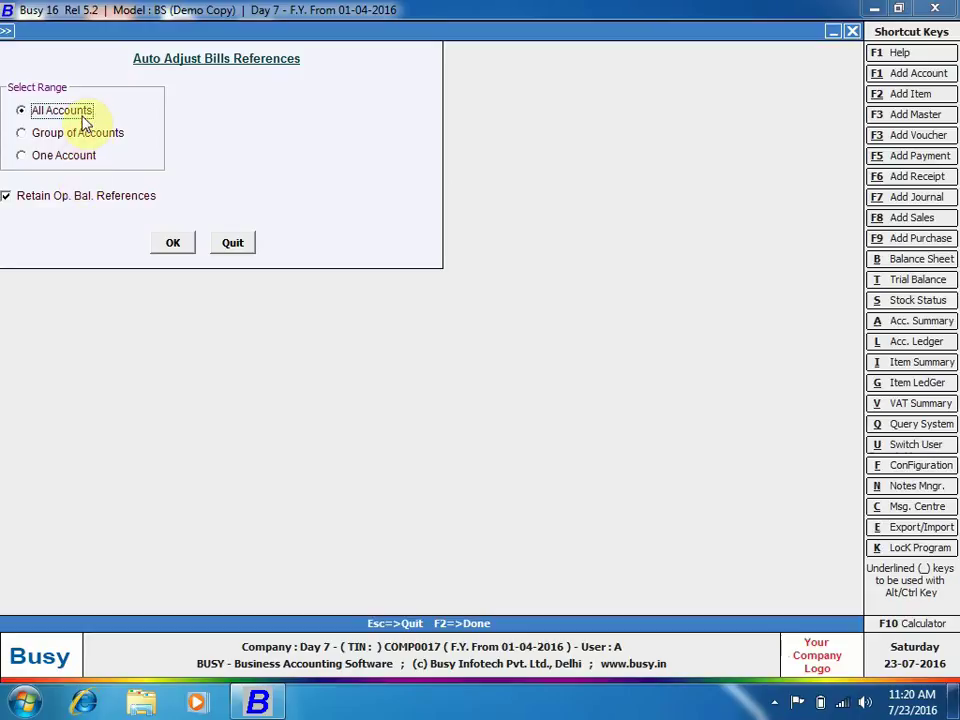
{"action": "left_click", "coordinate": [182, 246]}
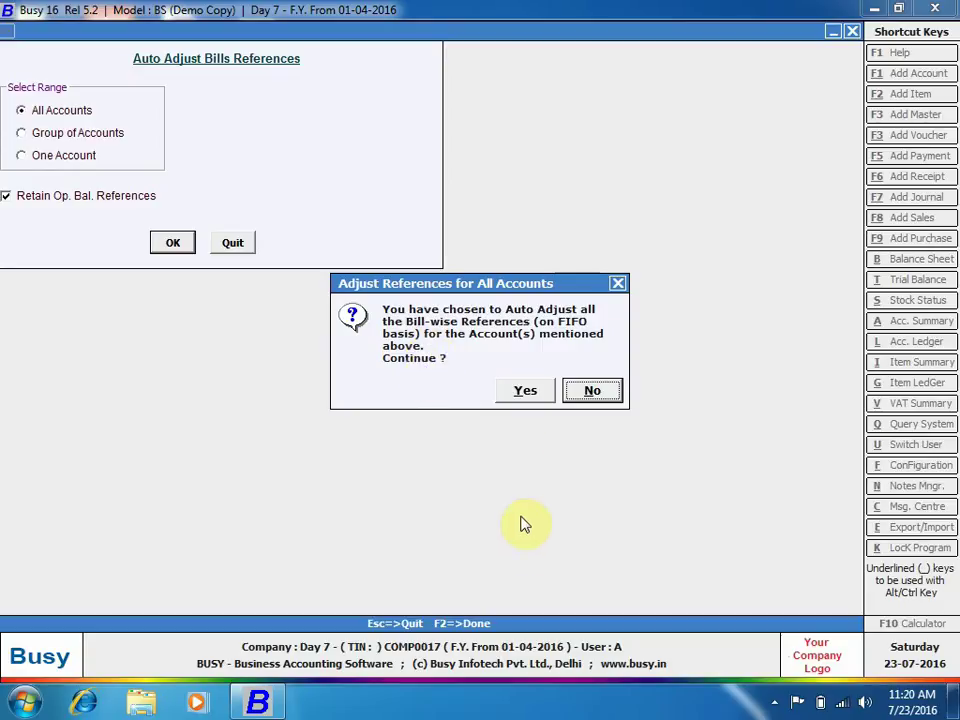
{"action": "left_click", "coordinate": [525, 390]}
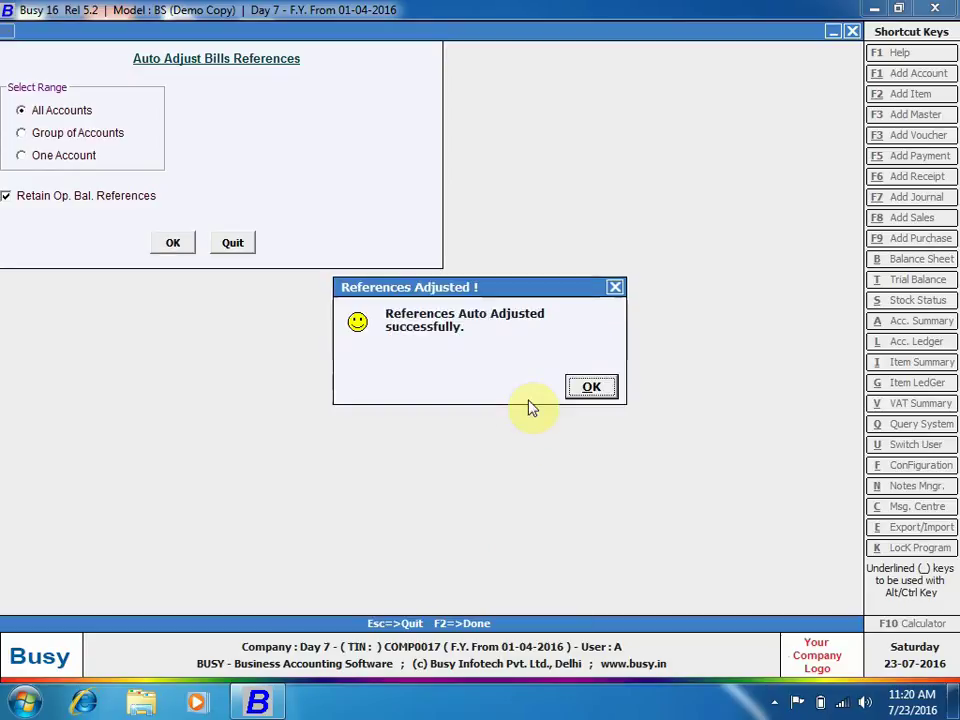
{"action": "left_click", "coordinate": [592, 387]}
{"action": "key", "text": "Escape"}
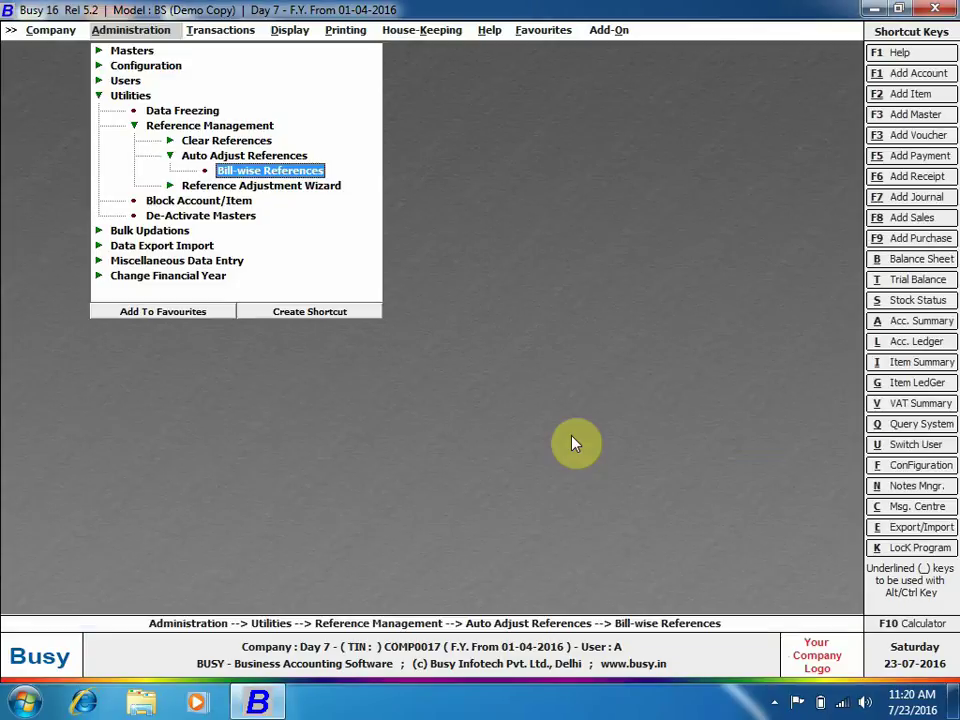
- Open Main series sales voucher 1 of 01-04-2016 for modification and check its bill-by-bill adjustment after the auto adjustment
{"action": "key", "text": "Right"}
{"action": "key", "text": "Right"}
{"action": "key", "text": "Down"}
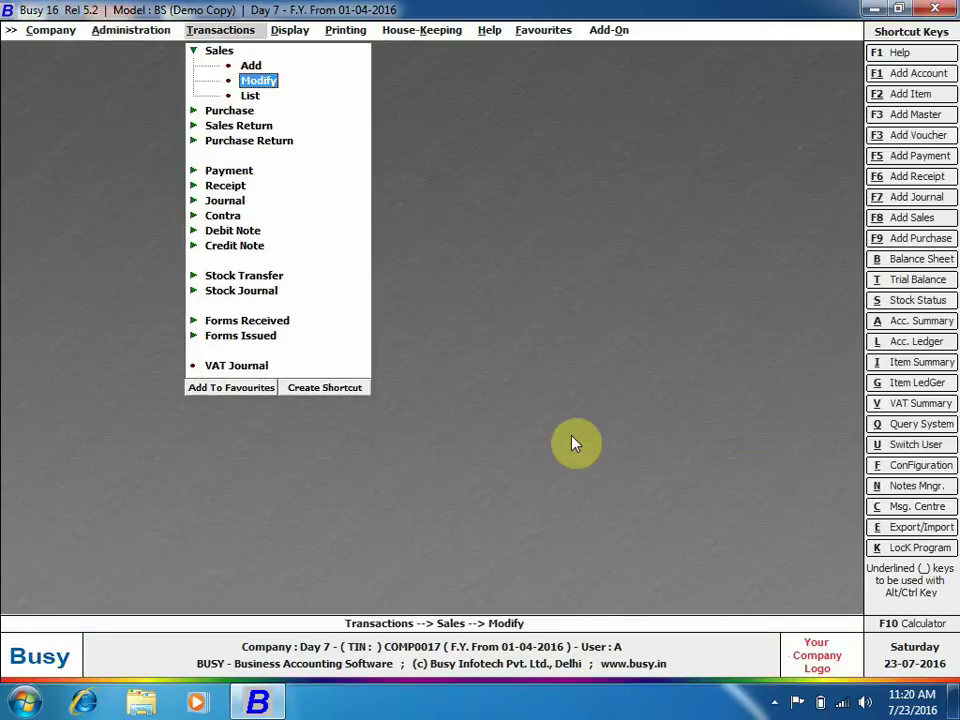
{"action": "key", "text": "Return"}
{"action": "key", "text": "Return"}
{"action": "key", "text": "Return"}
{"action": "key", "text": "Return"}
{"action": "key", "text": "Return"}
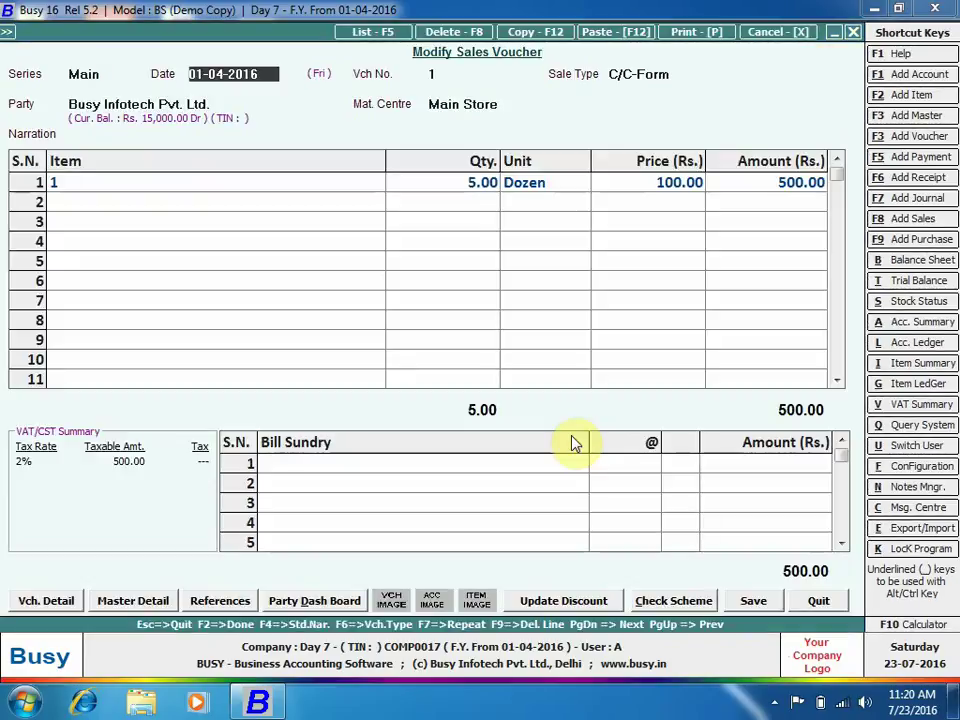
{"action": "key", "text": "F2"}
{"action": "key", "text": "y"}
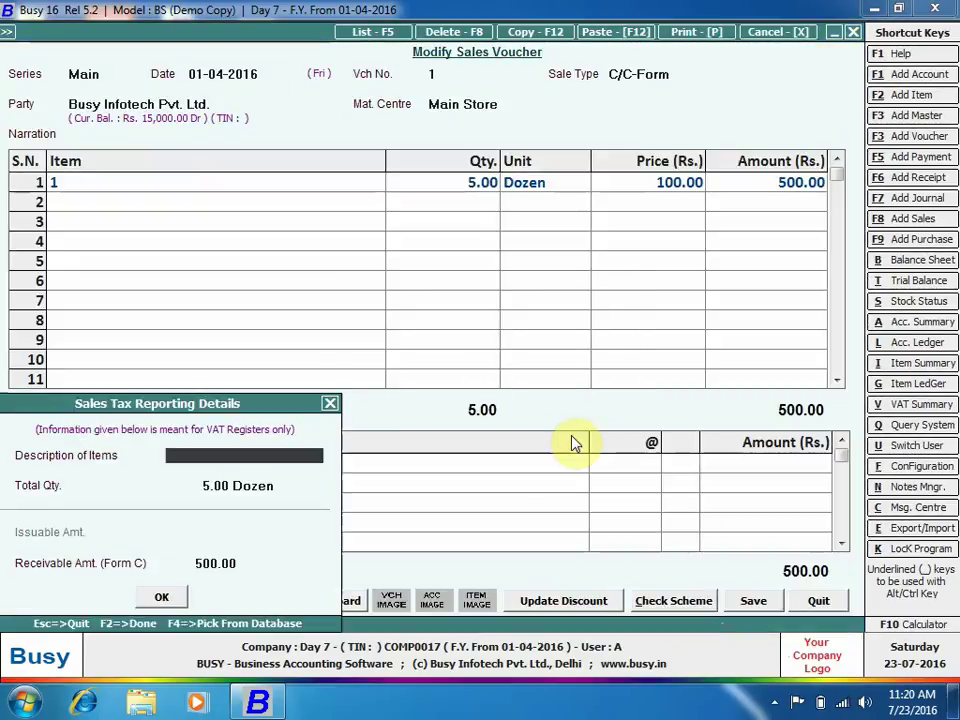
{"action": "key", "text": "Return"}
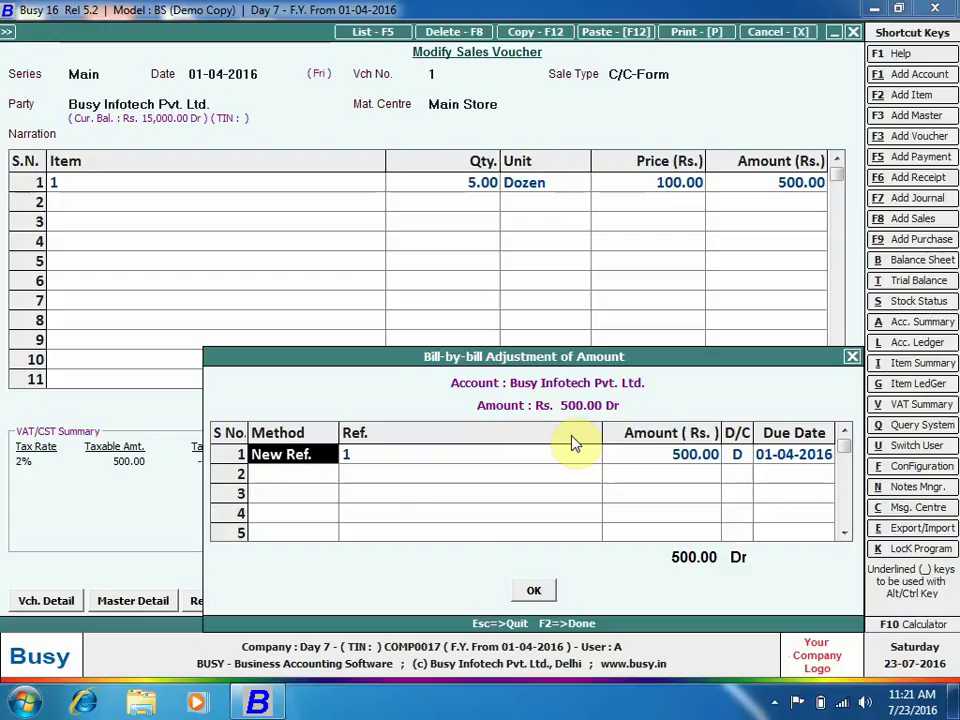
{"action": "left_click", "coordinate": [772, 707]}
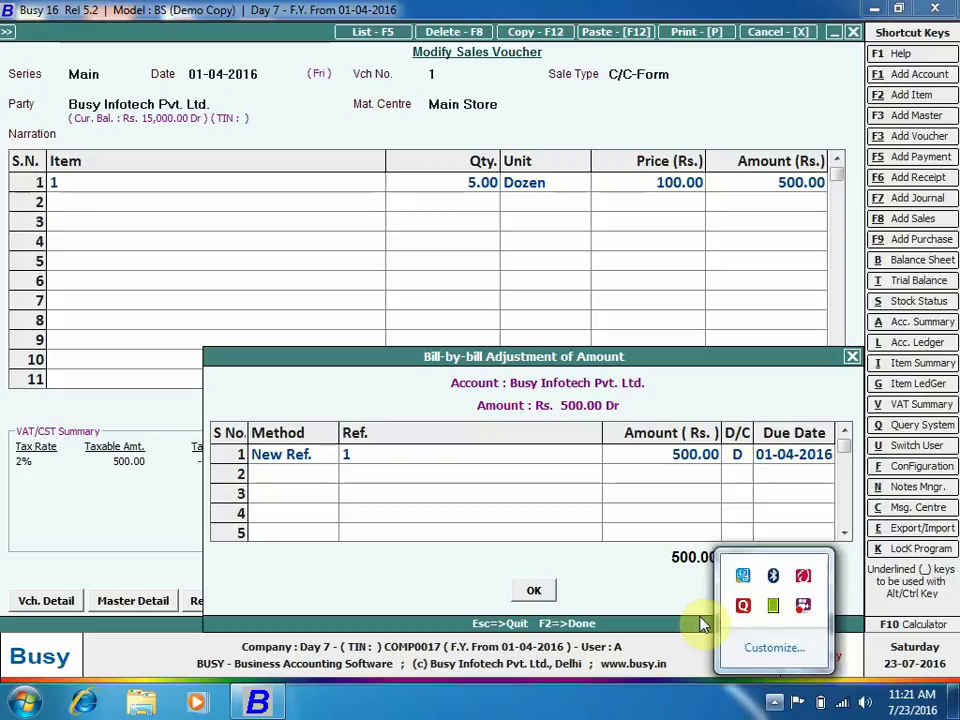
{"action": "right_click", "coordinate": [796, 614]}
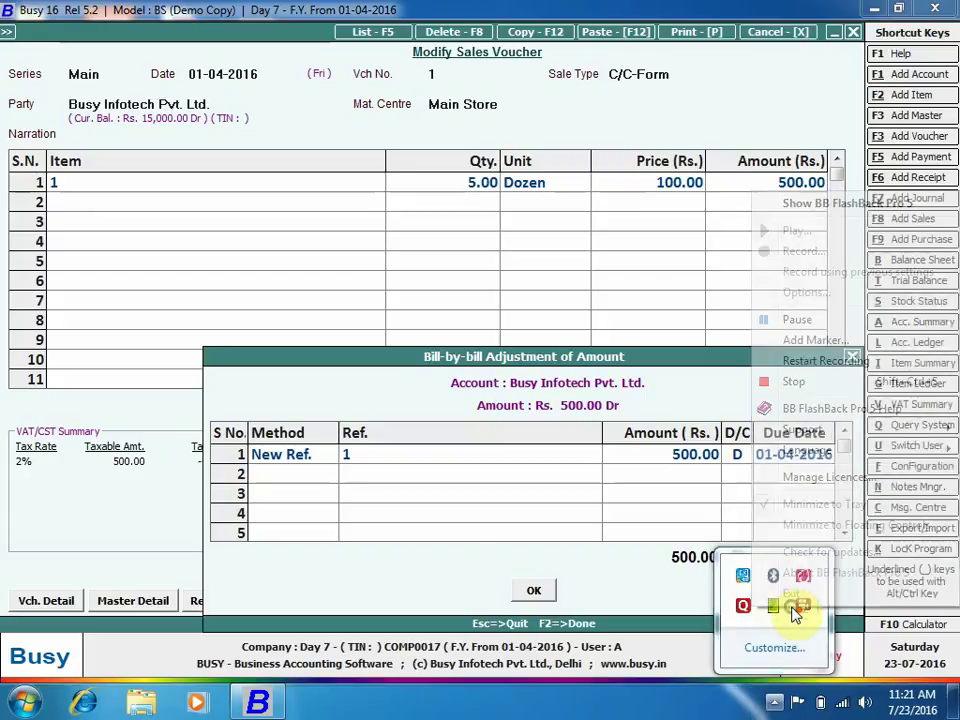
{"action": "left_click", "coordinate": [823, 208]}
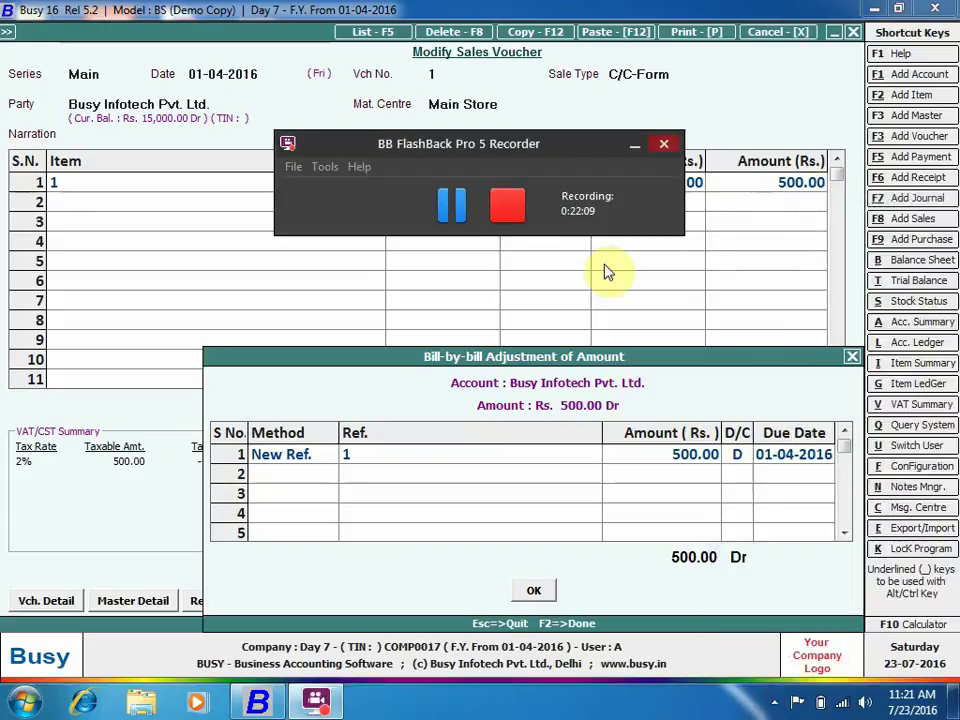
{"action": "left_click", "coordinate": [452, 205]}
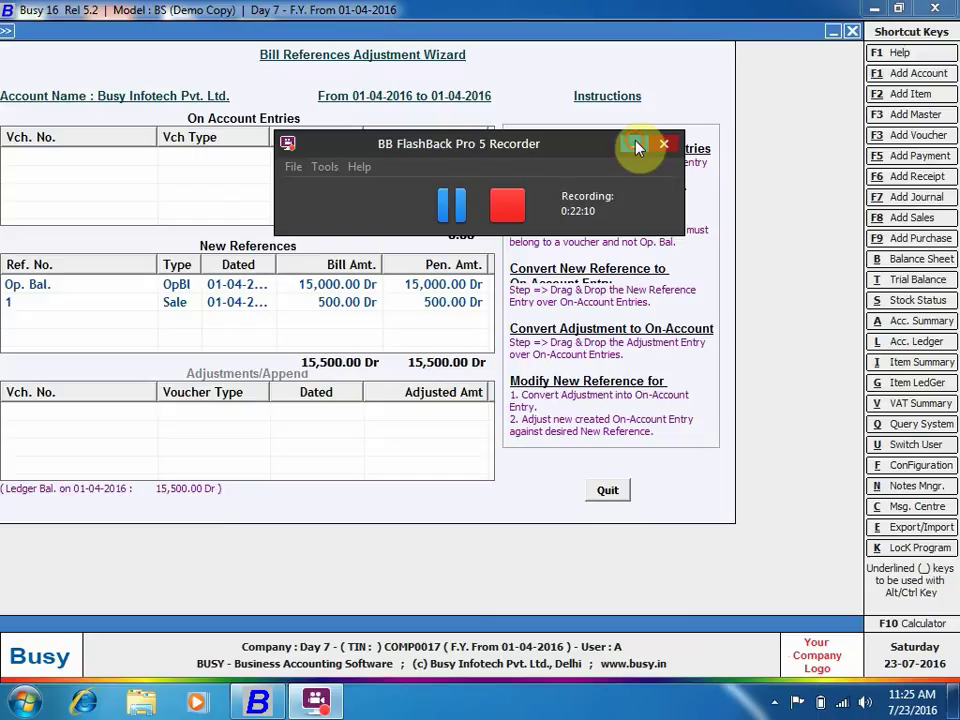
{"action": "left_click", "coordinate": [663, 144]}
- Reopen the bill Reference Adjustment Wizard for uncleared bills of Busy Infotech Pvt. Ltd. with start and end date 01-04-2016
{"action": "left_click", "coordinate": [610, 488]}
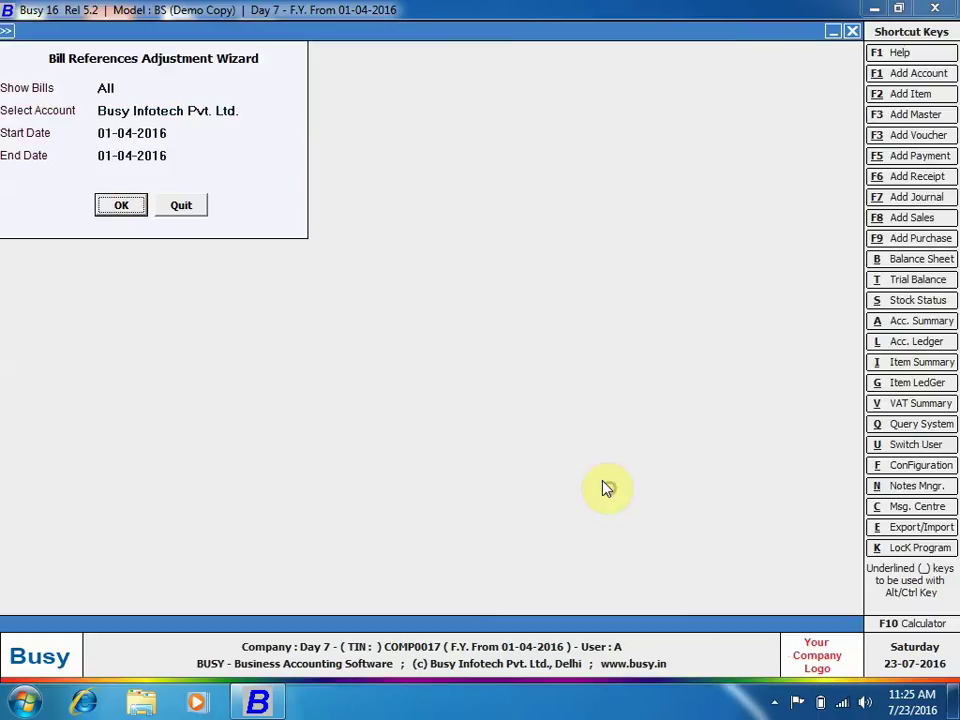
{"action": "left_click", "coordinate": [198, 208]}
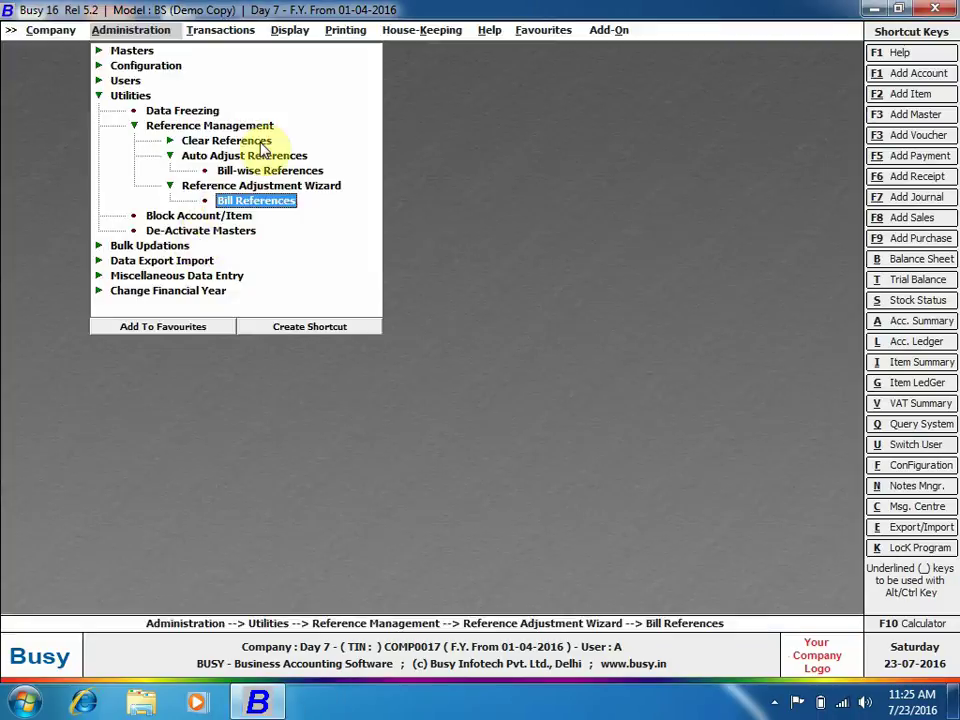
{"action": "key", "text": "Escape"}
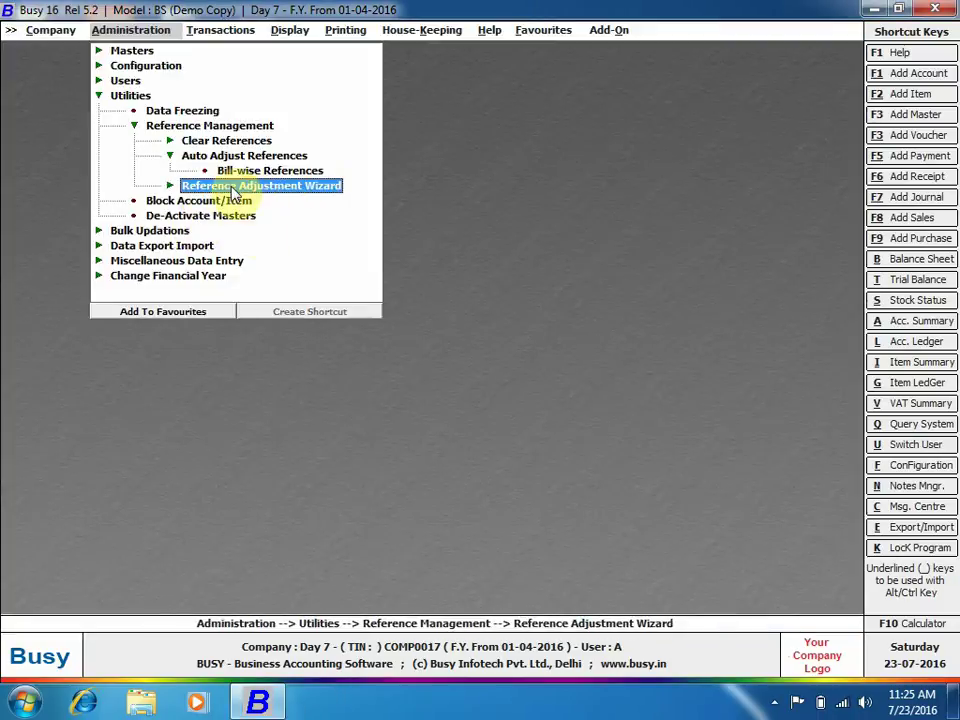
{"action": "left_click", "coordinate": [234, 188]}
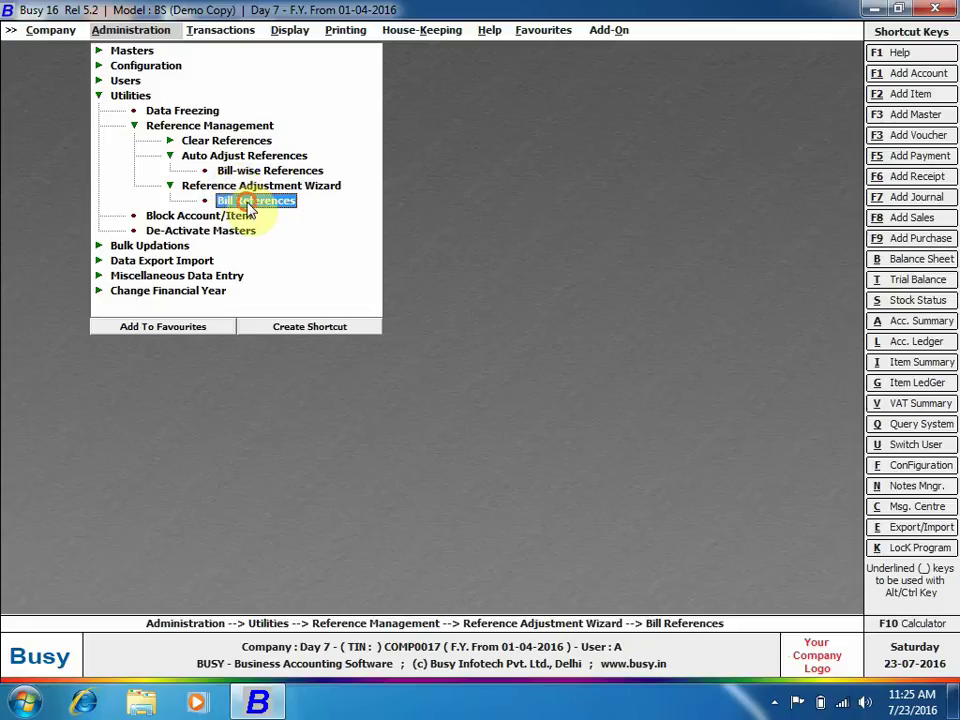
{"action": "left_click", "coordinate": [249, 204]}
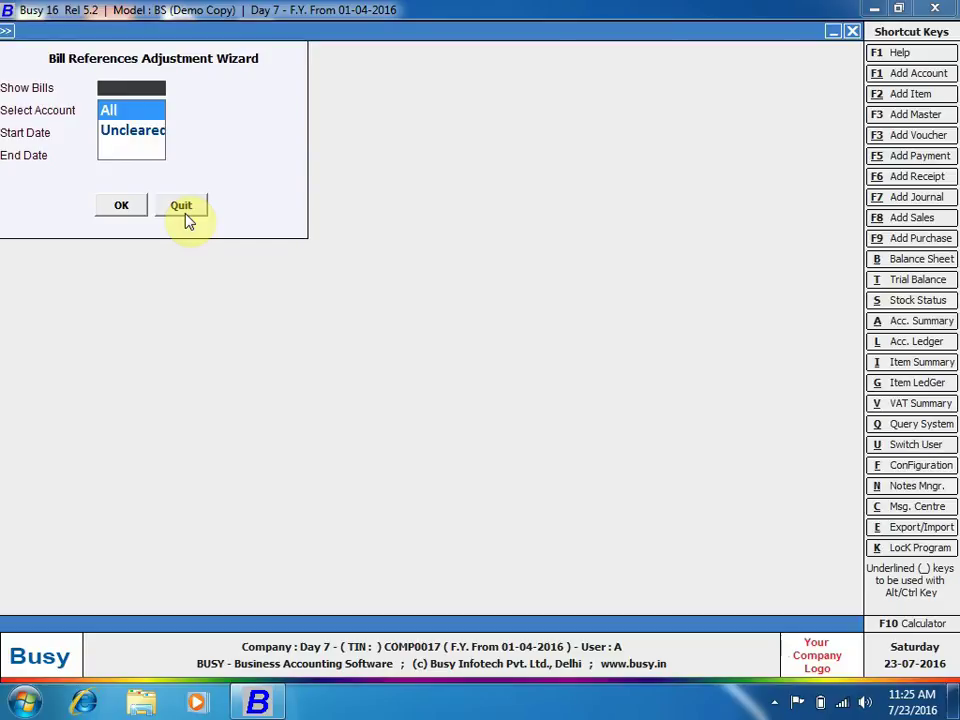
{"action": "key", "text": "Down"}
{"action": "key", "text": "Return"}
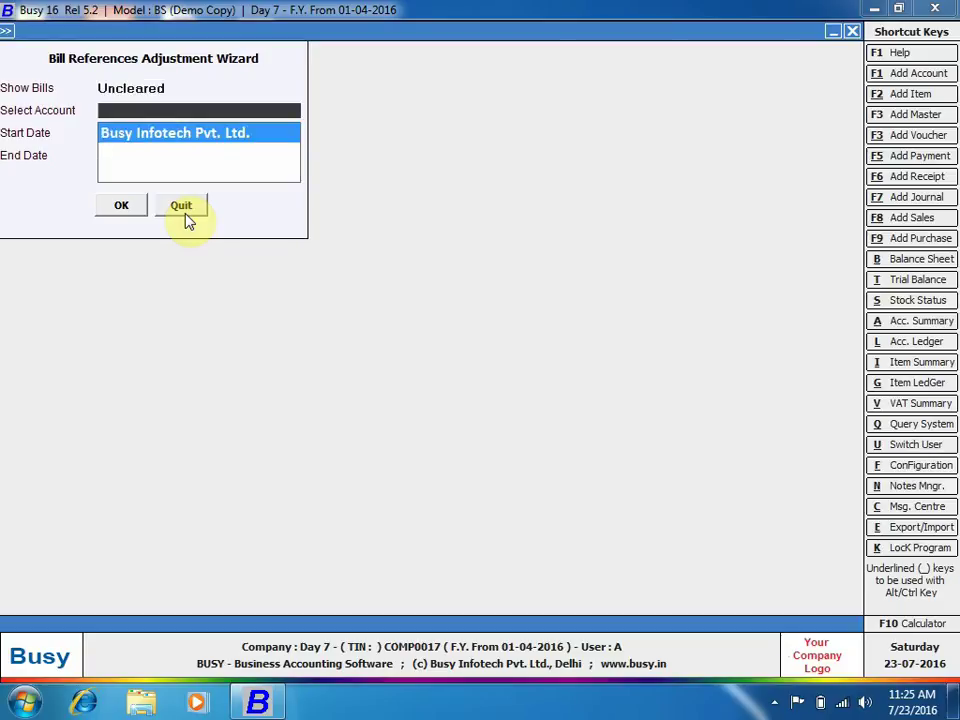
{"action": "key", "text": "Return"}
{"action": "key", "text": "Return"}
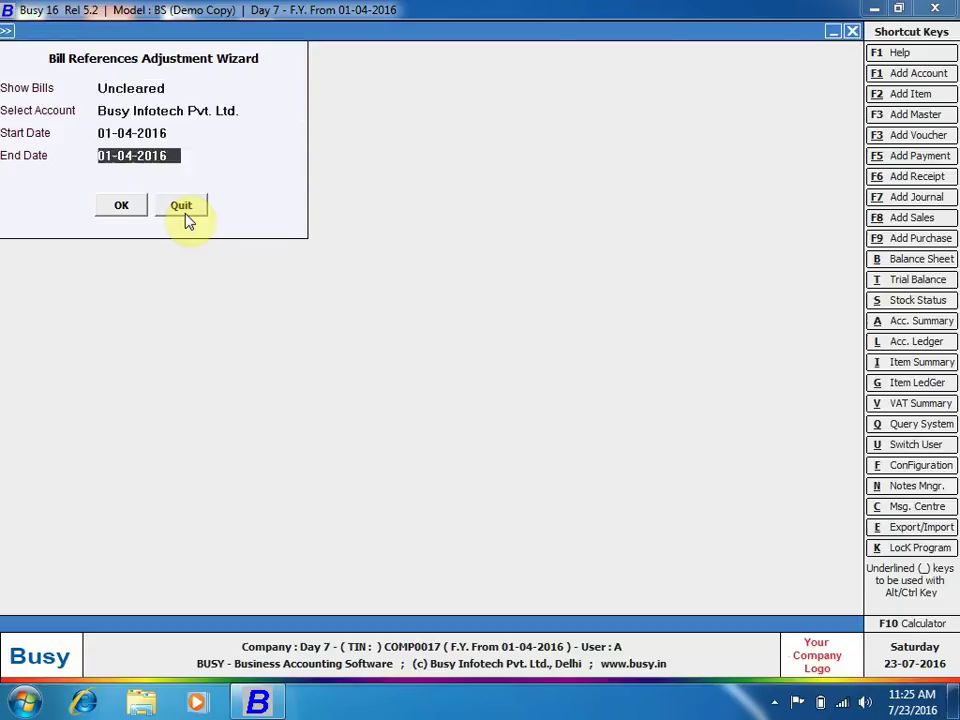
{"action": "key", "text": "Return"}
{"action": "key", "text": "Return"}
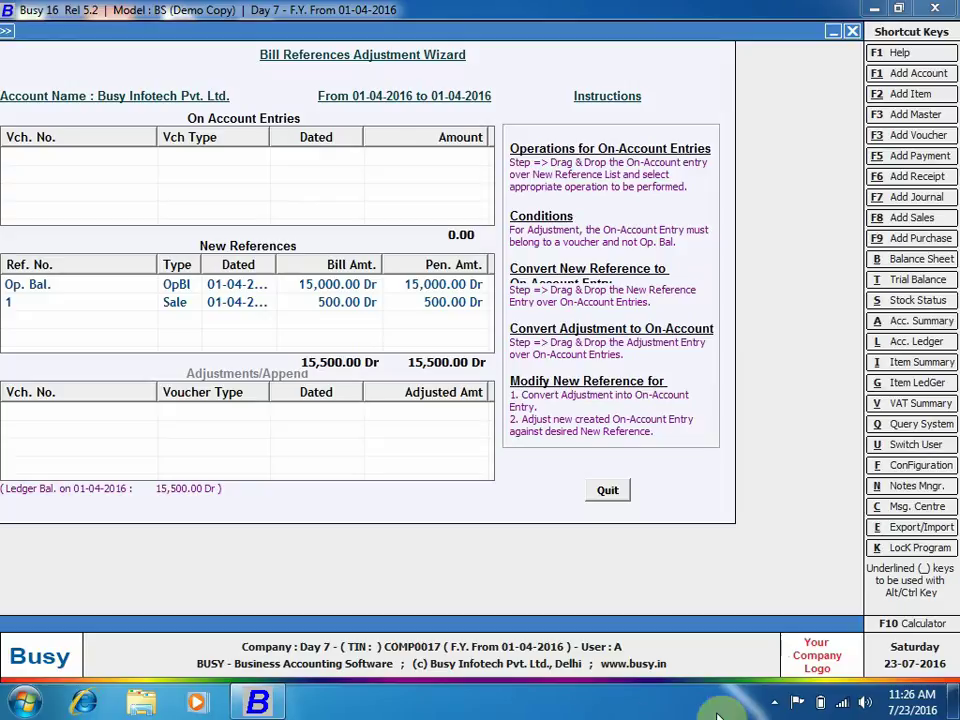
- Leave the adjustment wizard and start sales voucher 2 in the Main series dated 01-04-2016
{"action": "left_click", "coordinate": [782, 704]}
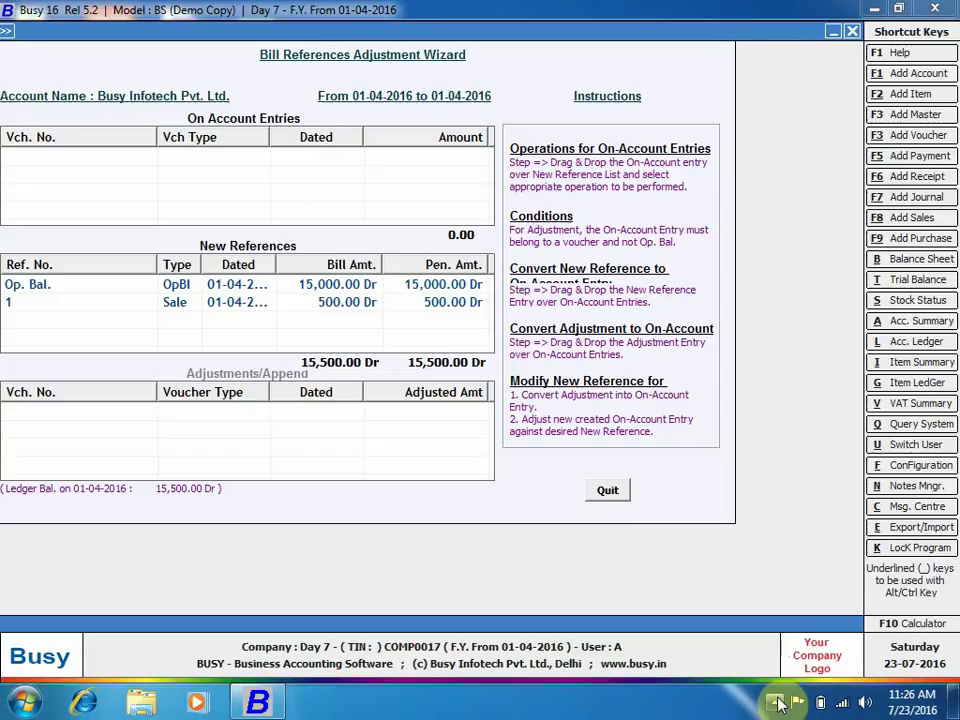
{"action": "key", "text": "Escape"}
{"action": "key", "text": "Escape"}
{"action": "key", "text": "Return"}
{"action": "key", "text": "Right"}
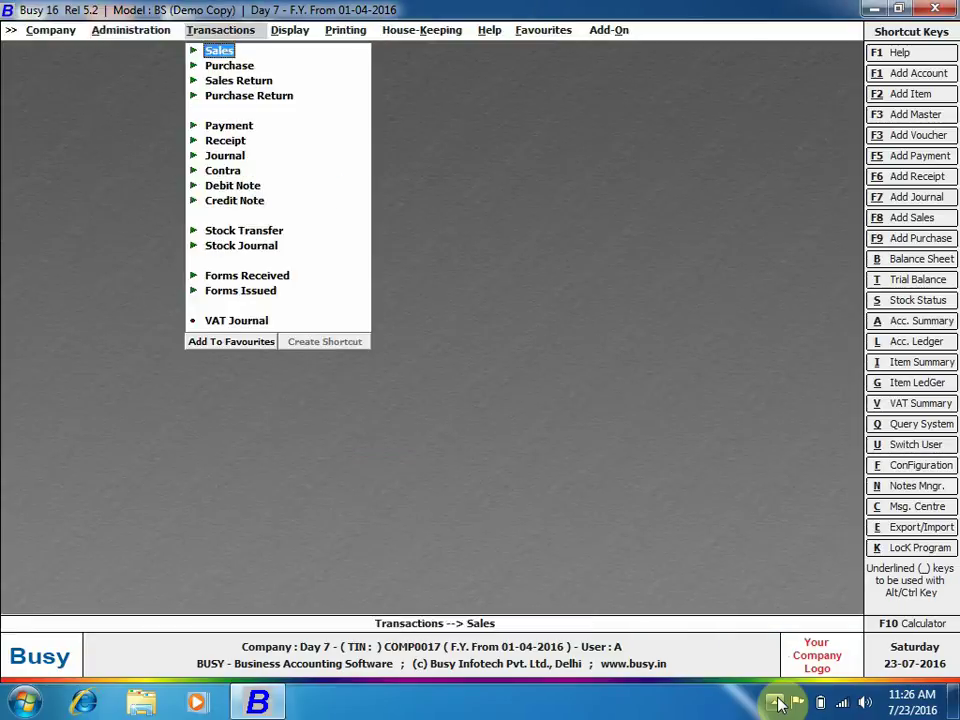
{"action": "key", "text": "Return"}
{"action": "key", "text": "Return"}
{"action": "key", "text": "Return"}
{"action": "key", "text": "Return"}
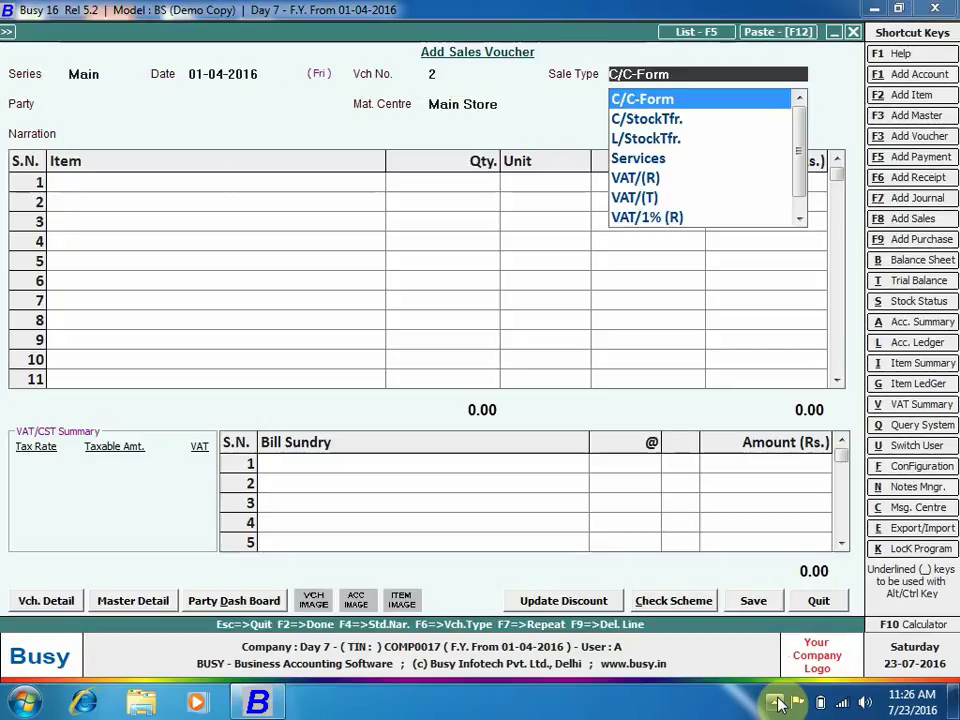
- Set the sale type to C/C-Form, the party to Busy Infotech Pvt. Ltd. and the material centre to Main Store, leaving transport details blank
{"action": "key", "text": "Return"}
{"action": "key", "text": "Return"}
{"action": "key", "text": "Return"}
{"action": "key", "text": "Return"}
{"action": "key", "text": "Return"}
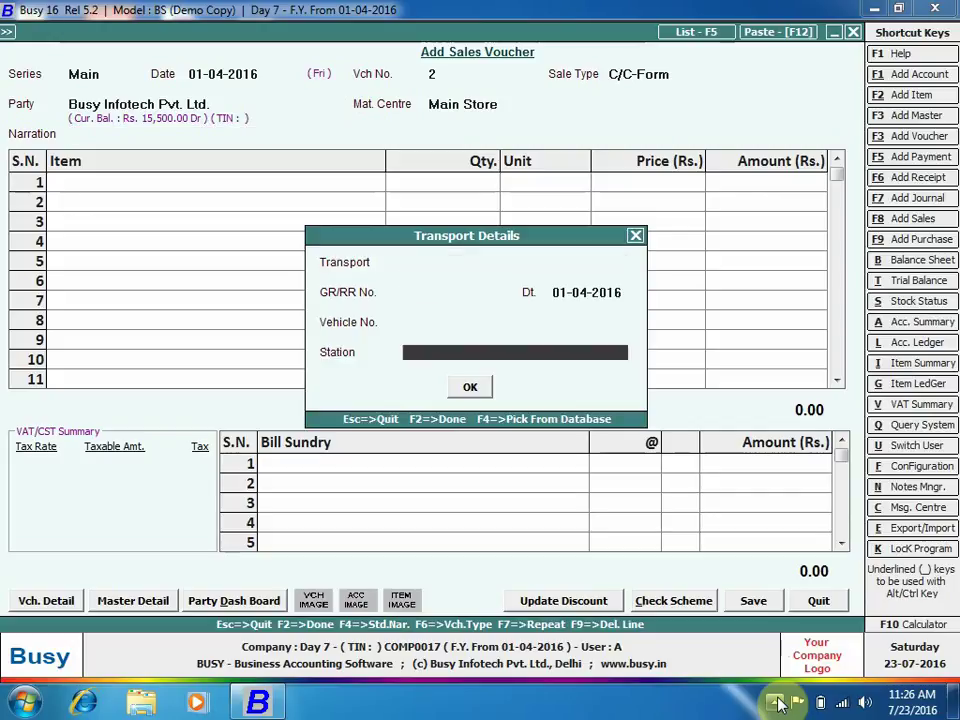
{"action": "key", "text": "Return"}
{"action": "key", "text": "Return"}
- Enter item 1 with quantity 1 dozen at a price of Rs. 100, and continue without charging sales tax
{"action": "key", "text": "Return"}
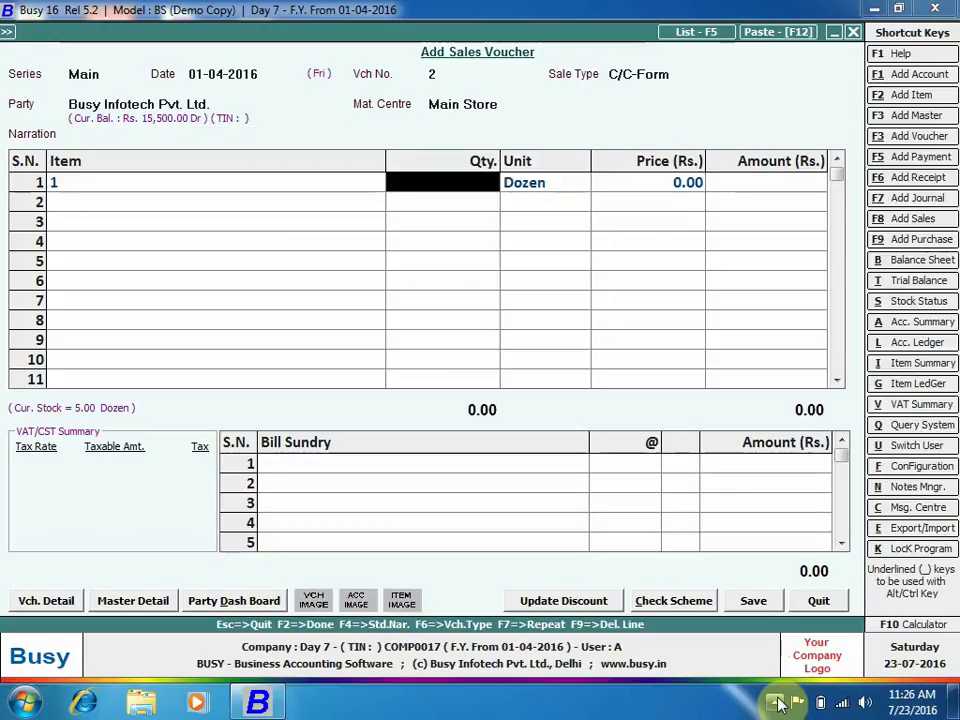
{"action": "type", "text": "1"}
{"action": "key", "text": "Return"}
{"action": "key", "text": "Return"}
{"action": "type", "text": "1"}
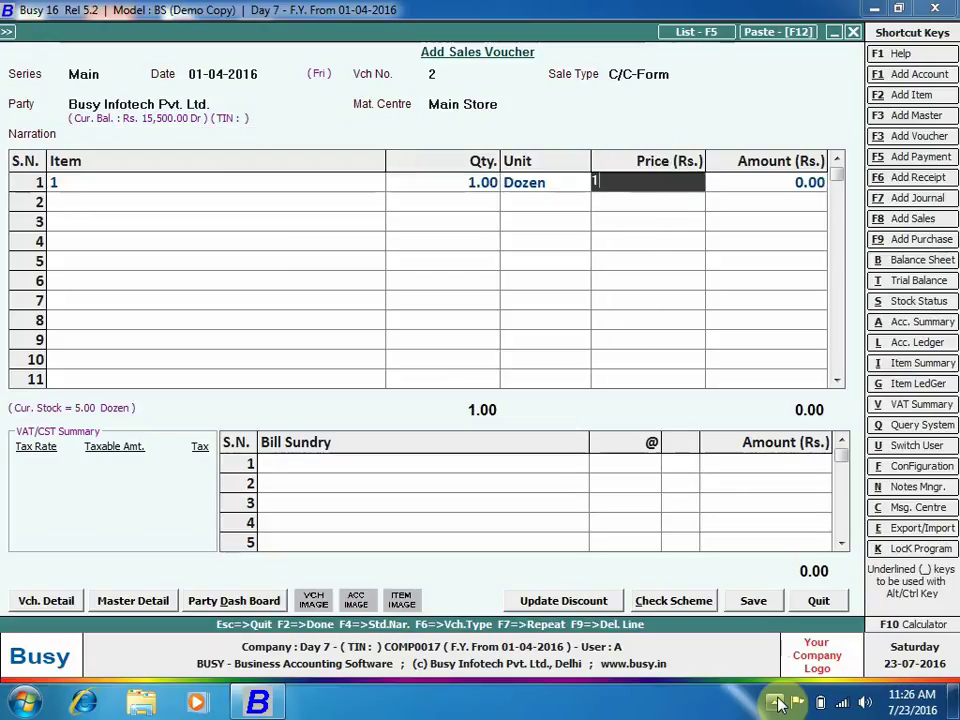
{"action": "type", "text": "00"}
{"action": "key", "text": "Return"}
{"action": "key", "text": "F2"}
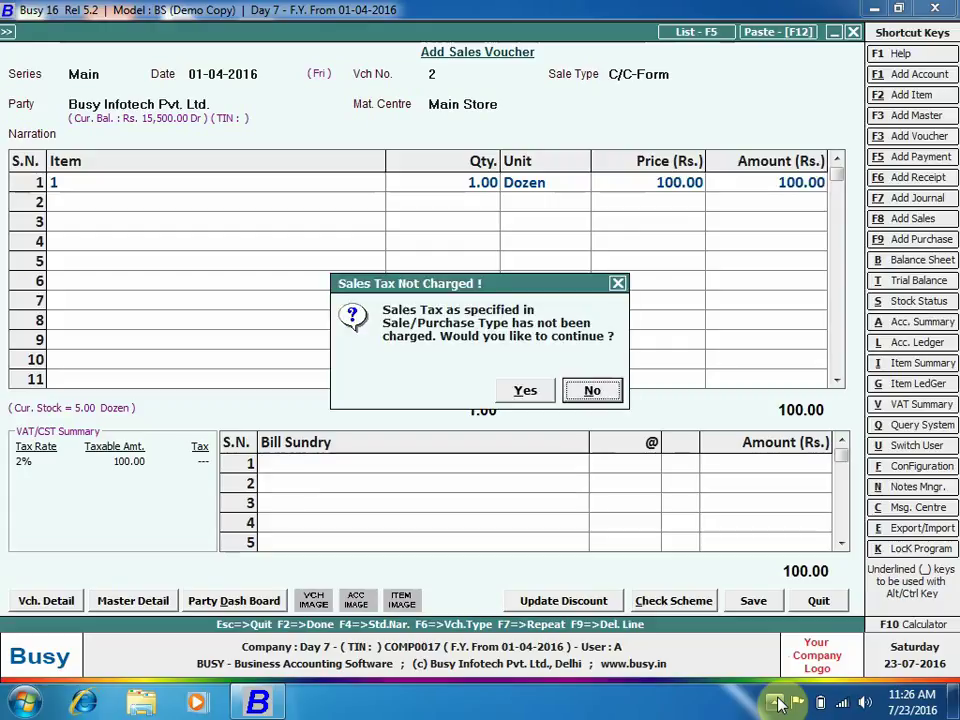
{"action": "key", "text": "y"}
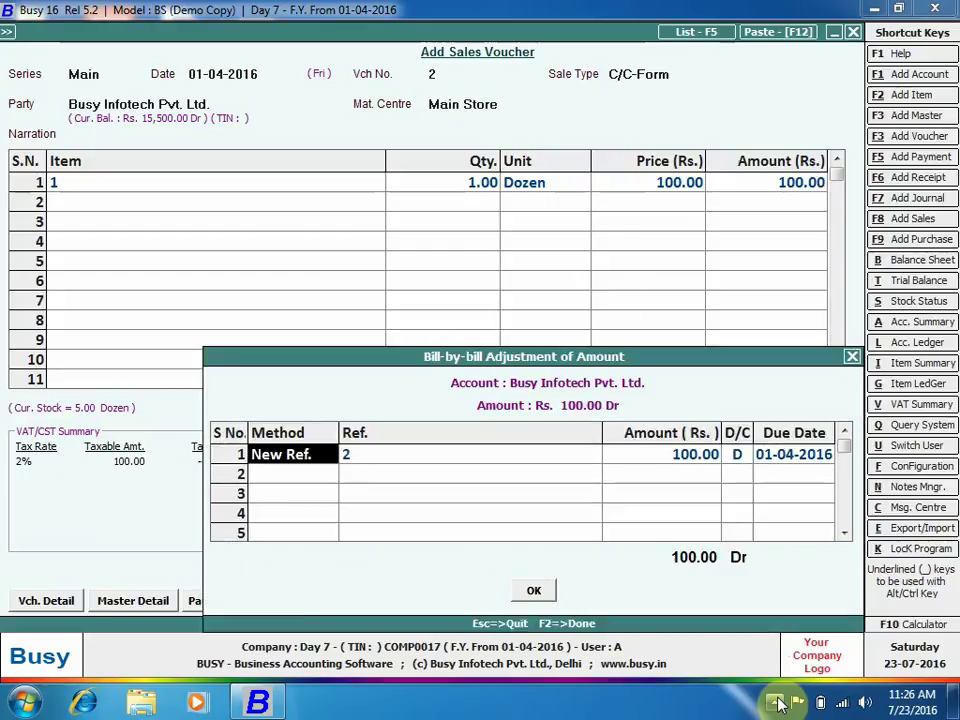
- Remove the new reference row so the voucher amount stays on account, save the voucher and close voucher entry
{"action": "key", "text": "Delete"}
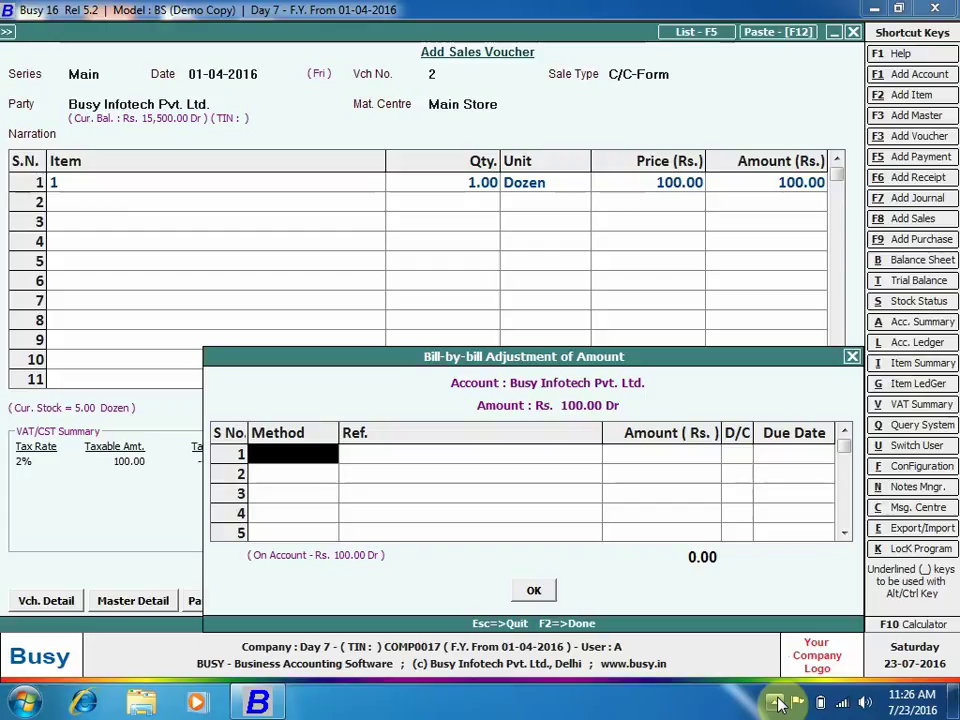
{"action": "key", "text": "F2"}
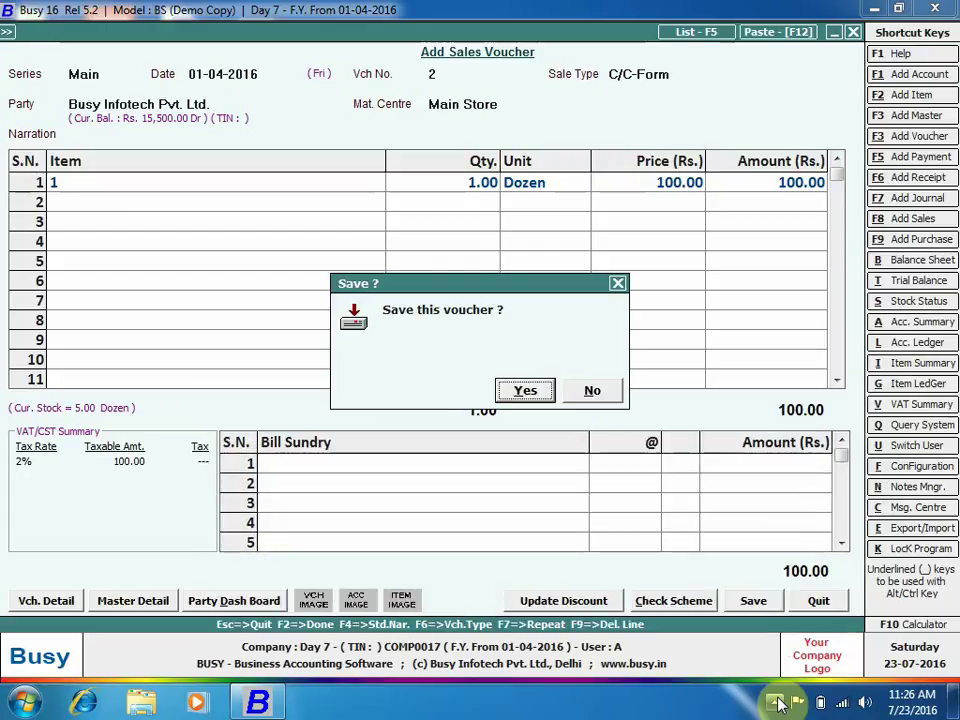
{"action": "key", "text": "Return"}
{"action": "key", "text": "Escape"}
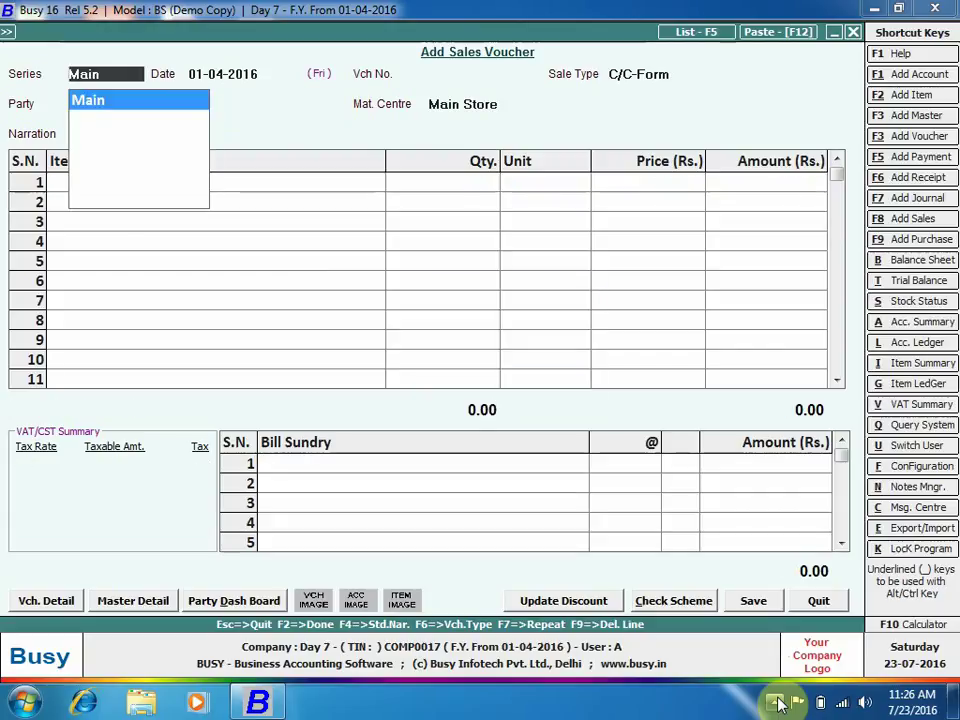
{"action": "key", "text": "Escape"}
- Display the On Account Entries report for the single account Busy Infotech Pvt. Ltd. for 01-04-2016
{"action": "key", "text": "Right"}
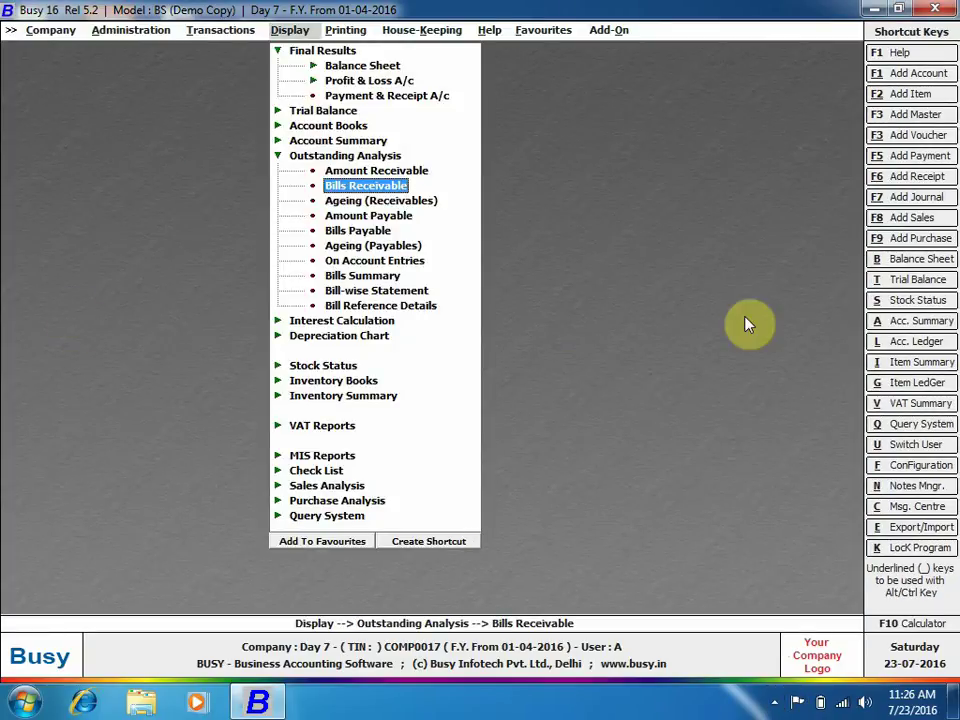
{"action": "left_click", "coordinate": [350, 261]}
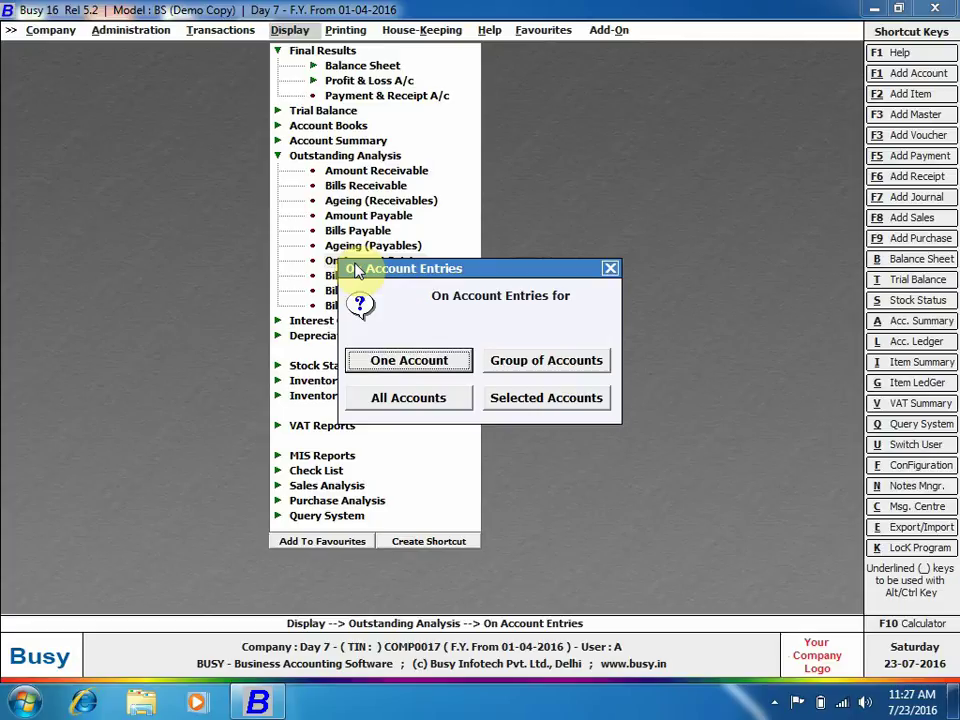
{"action": "key", "text": "Return"}
{"action": "key", "text": "Return"}
{"action": "key", "text": "Return"}
{"action": "key", "text": "Return"}
{"action": "key", "text": "Return"}
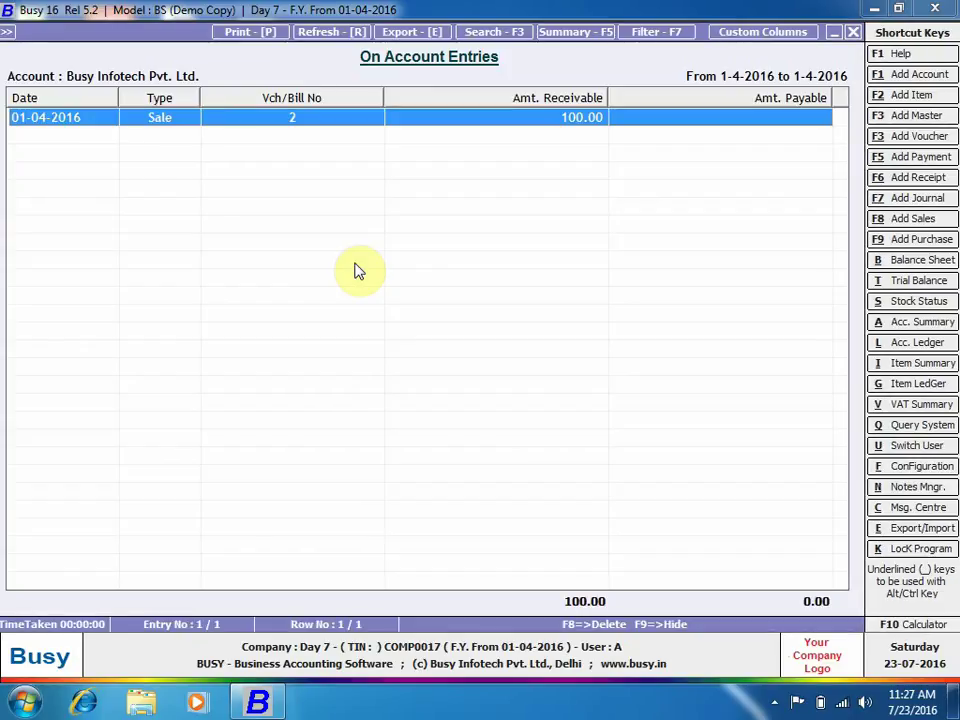
- Open the listed sales voucher 2 for review, and leave the voucher and report without changes
{"action": "key", "text": "Return"}
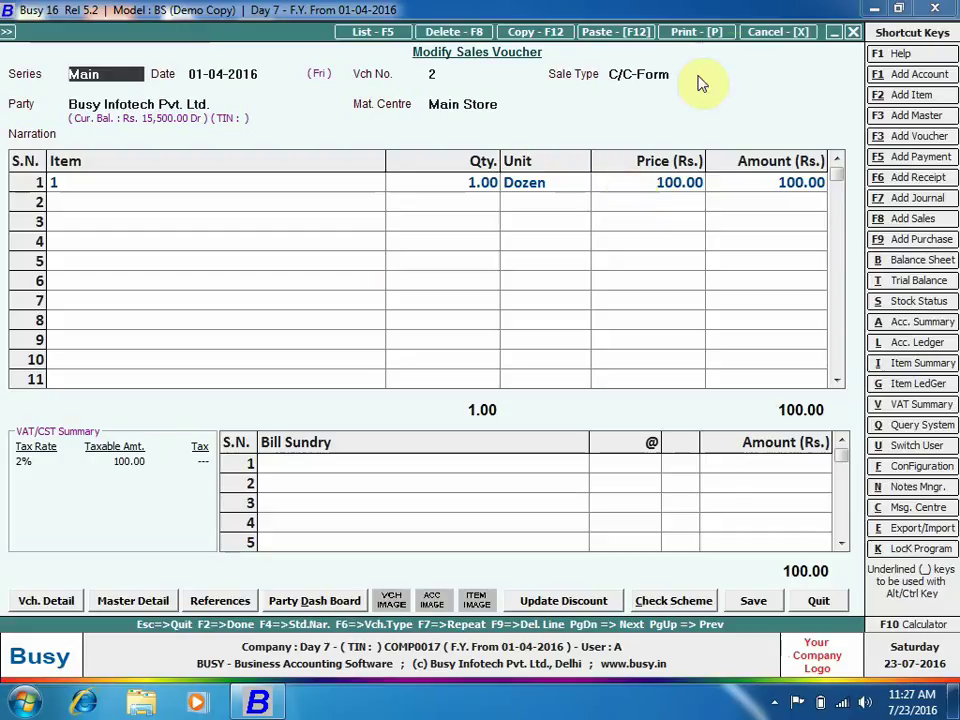
{"action": "key", "text": "Escape"}
{"action": "key", "text": "Escape"}
{"action": "key", "text": "Escape"}
{"action": "key", "text": "Escape"}
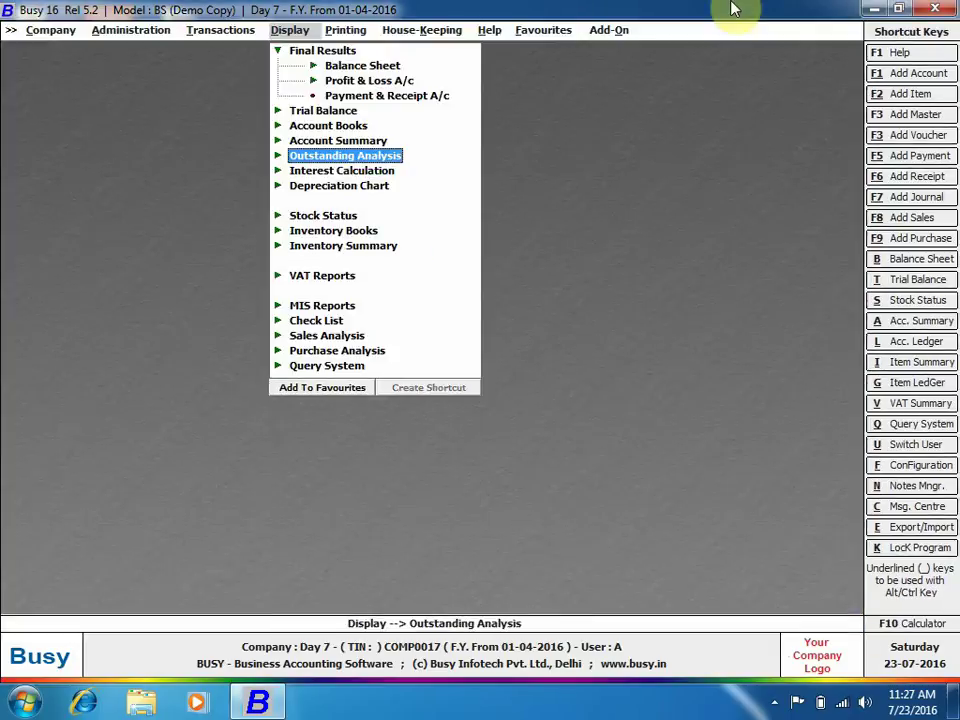
- Open the Bill References adjustment wizard from the reference management utilities
{"action": "key", "text": "Left"}
{"action": "key", "text": "Left"}
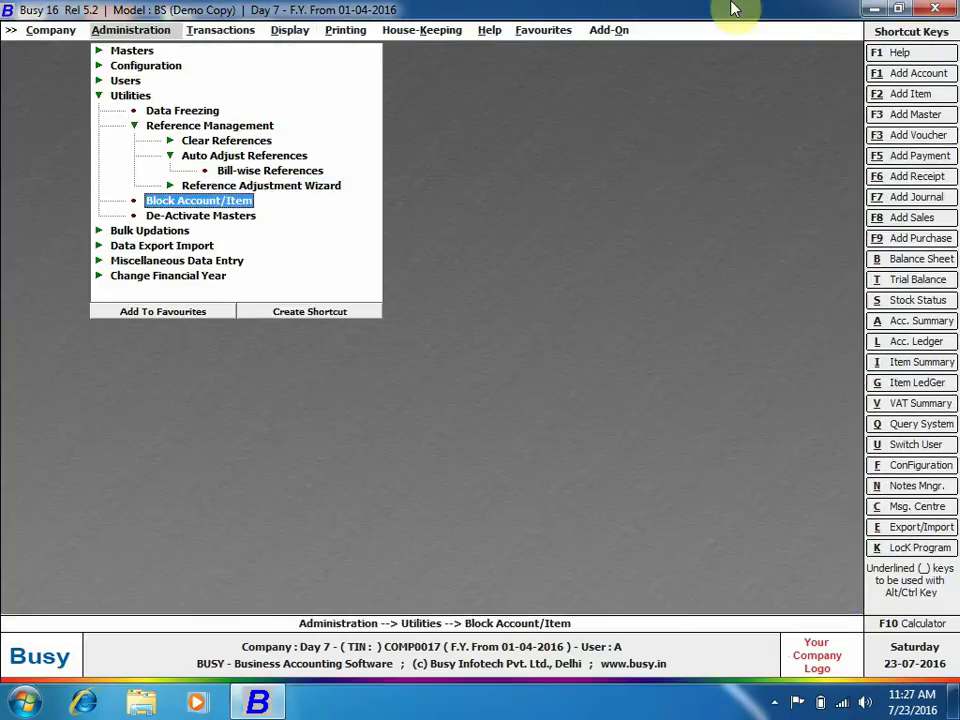
{"action": "key", "text": "Up"}
{"action": "key", "text": "Return"}
{"action": "key", "text": "Return"}
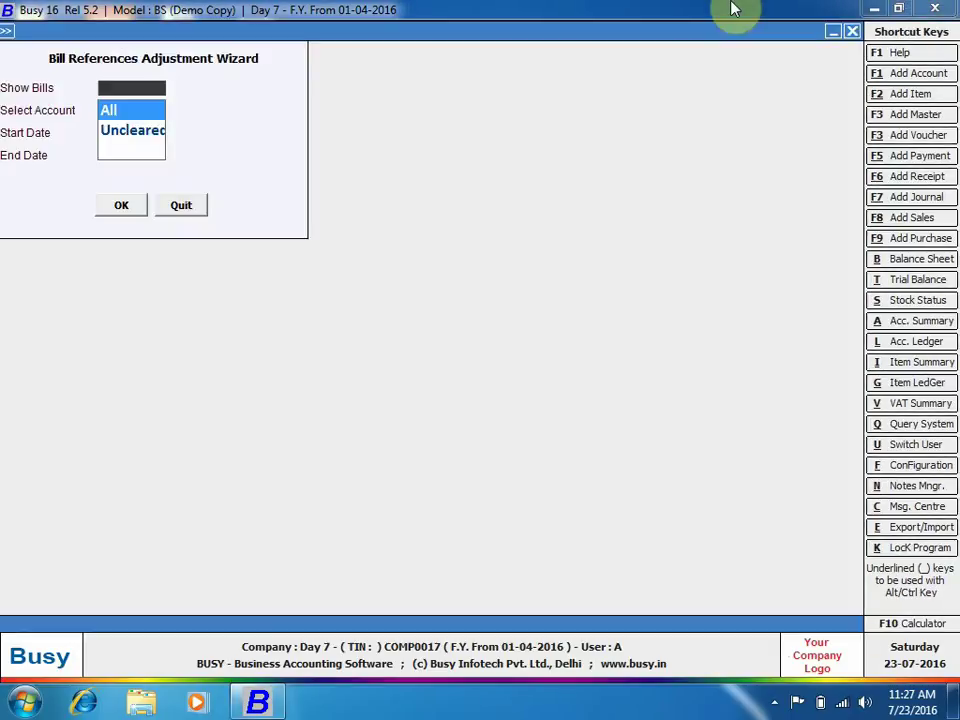
{"action": "key", "text": "Return"}
{"action": "key", "text": "Escape"}
{"action": "key", "text": "Return"}
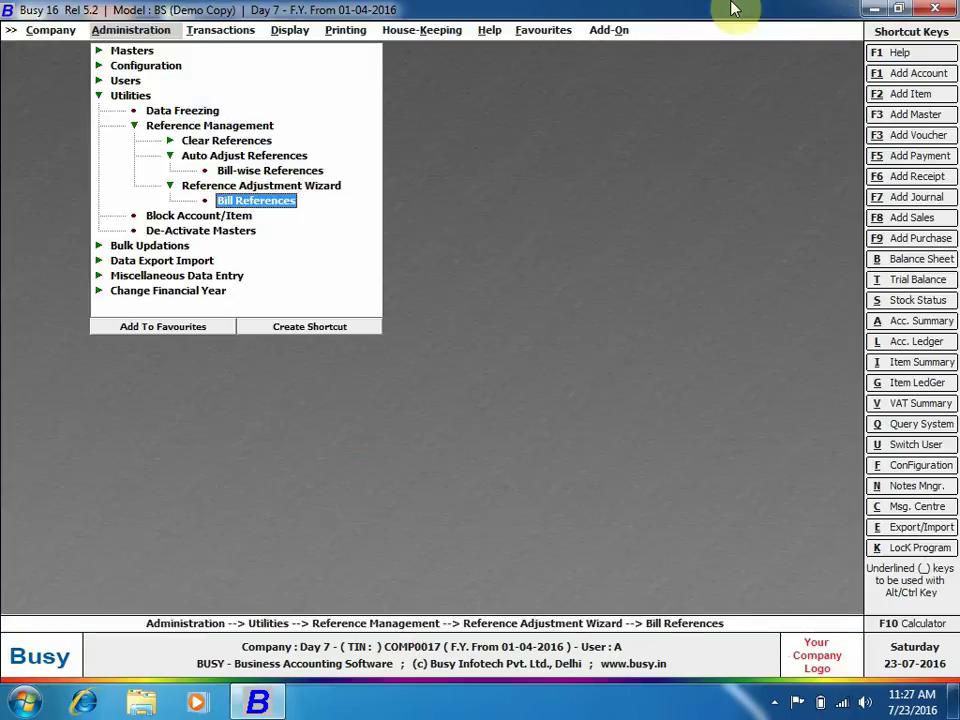
- Load the Bill References wizard with uncleared bills of Busy Infotech Pvt. Ltd. from 01-04-2016 to 01-04-2016
{"action": "key", "text": "Return"}
{"action": "key", "text": "Down"}
{"action": "key", "text": "Return"}
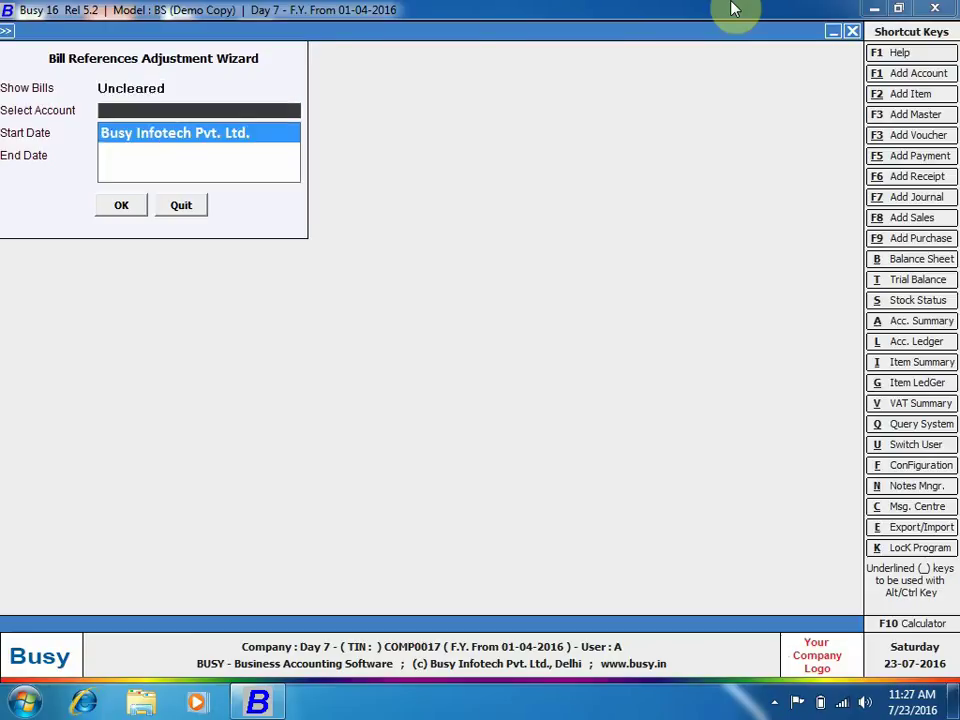
{"action": "key", "text": "Return"}
{"action": "key", "text": "Return"}
{"action": "key", "text": "Return"}
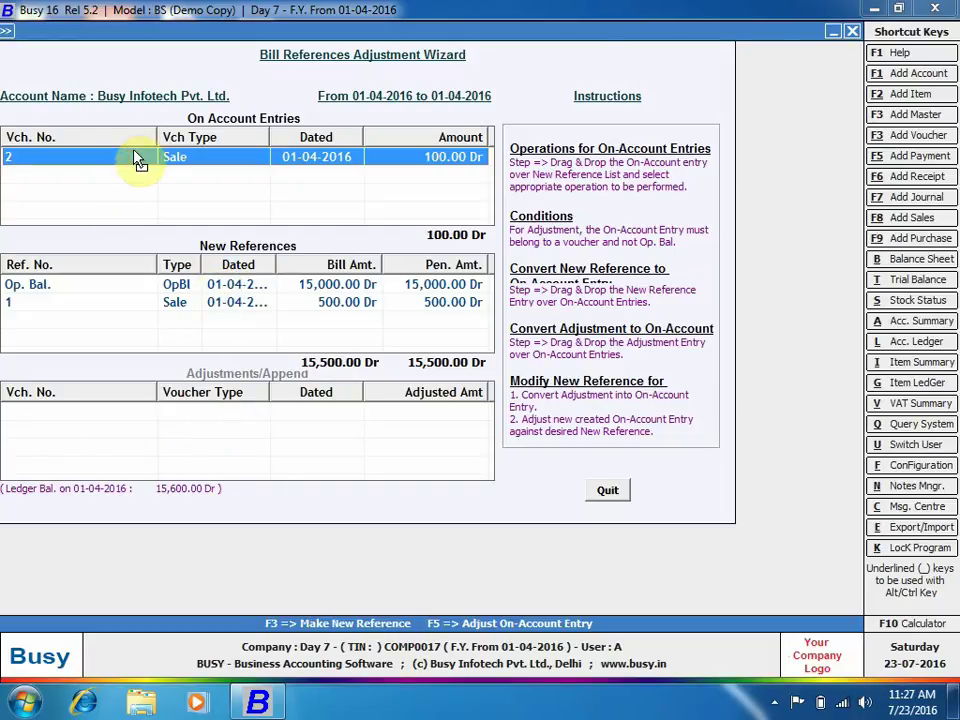
- Convert the on-account entry of sale 2 into new reference 2, due 01-04-2016, for Rs. 100
{"action": "left_click_drag", "start_coordinate": [138, 161], "coordinate": [108, 333]}
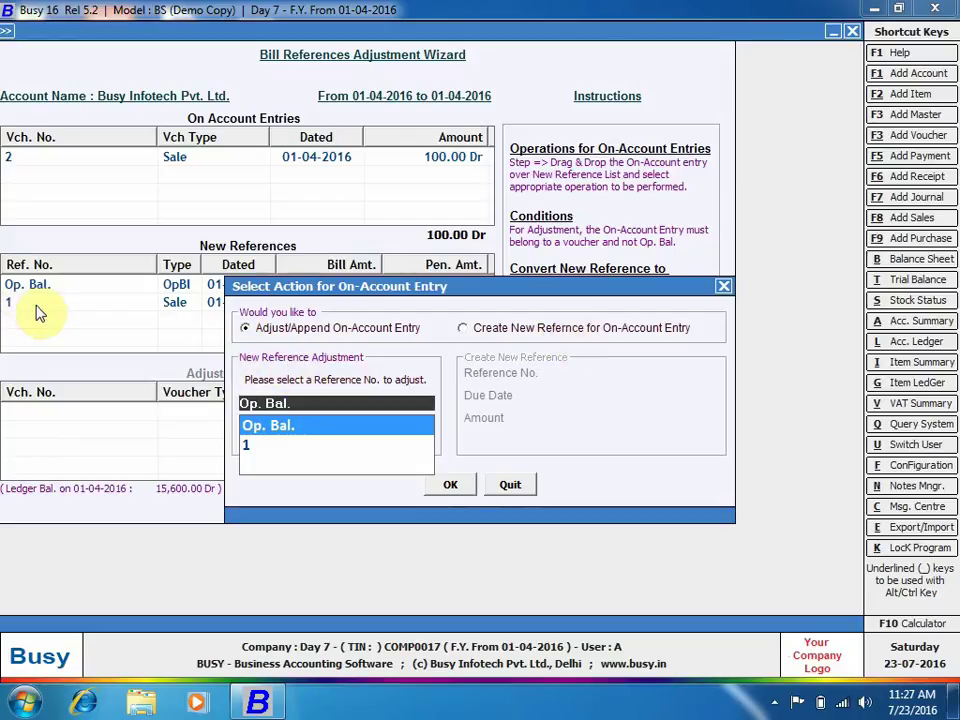
{"action": "left_click", "coordinate": [563, 335]}
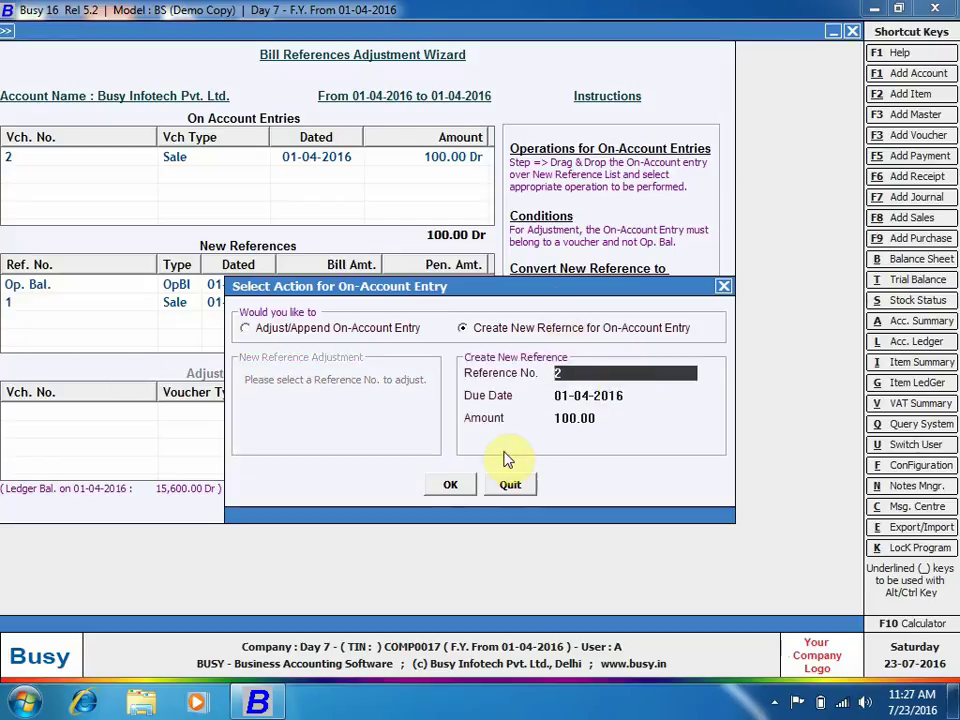
{"action": "left_click", "coordinate": [452, 484]}
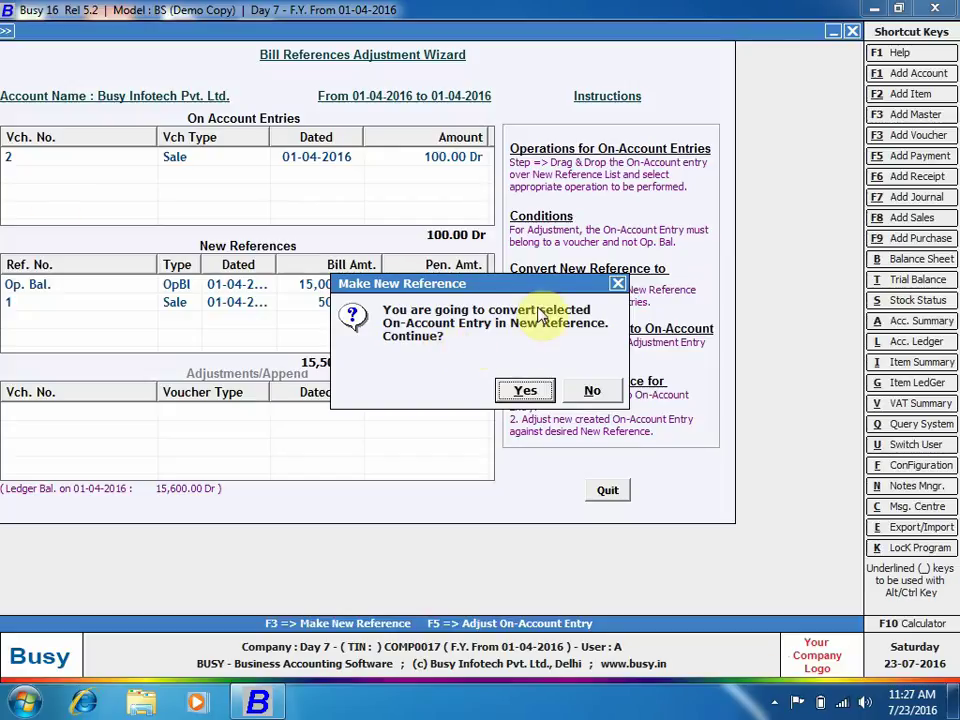
{"action": "left_click", "coordinate": [525, 390]}
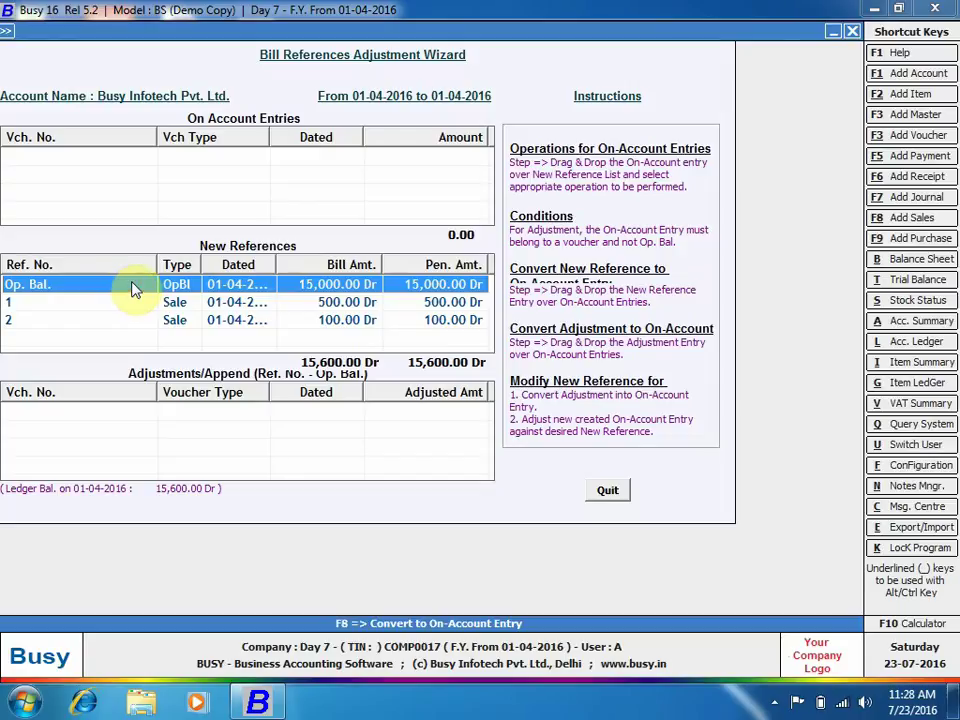
- Try to create an adjustment directly from the Op. Bal. reference
{"action": "left_click_drag", "start_coordinate": [137, 285], "coordinate": [153, 441]}
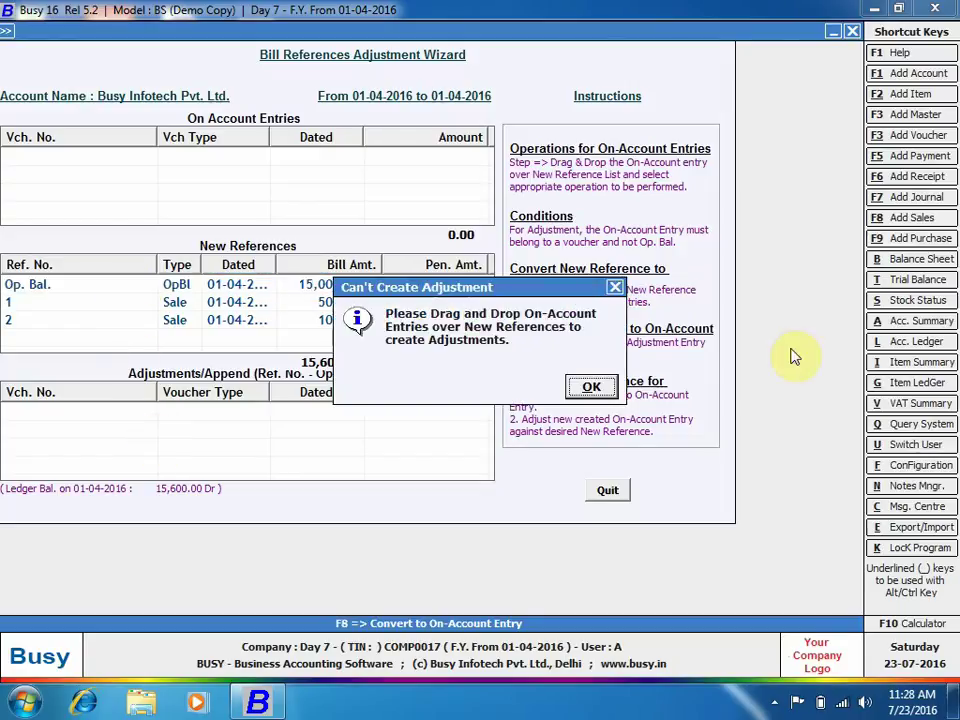
{"action": "left_click", "coordinate": [525, 308]}
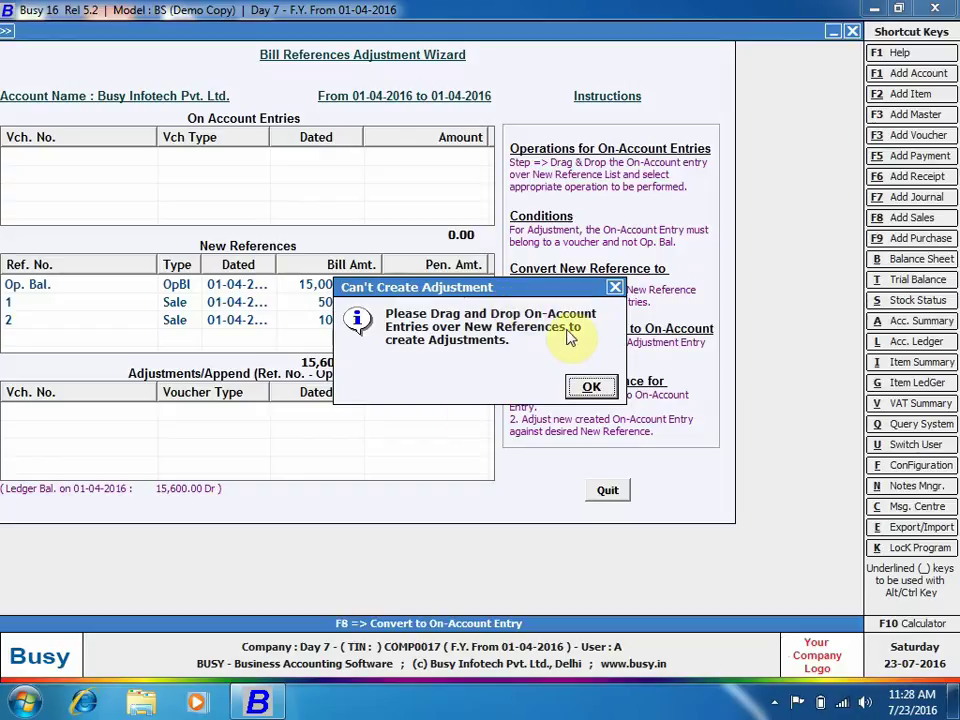
{"action": "left_click", "coordinate": [592, 400]}
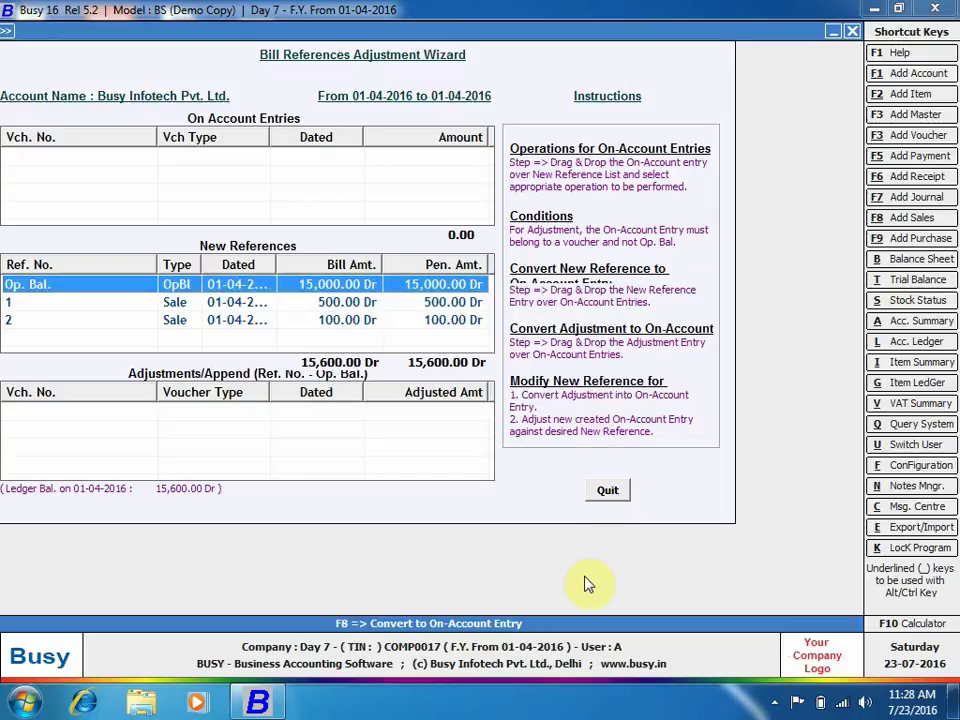
- Leave the adjustment wizard and start a new receipt voucher
{"action": "left_click", "coordinate": [609, 491]}
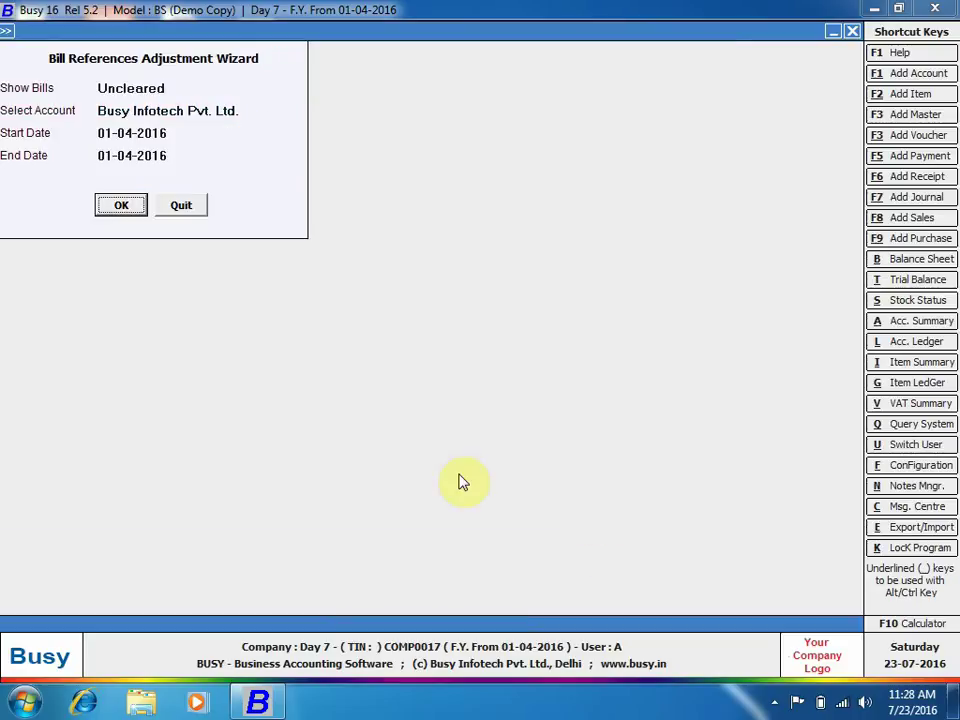
{"action": "key", "text": "Escape"}
{"action": "key", "text": "Return"}
{"action": "key", "text": "Right"}
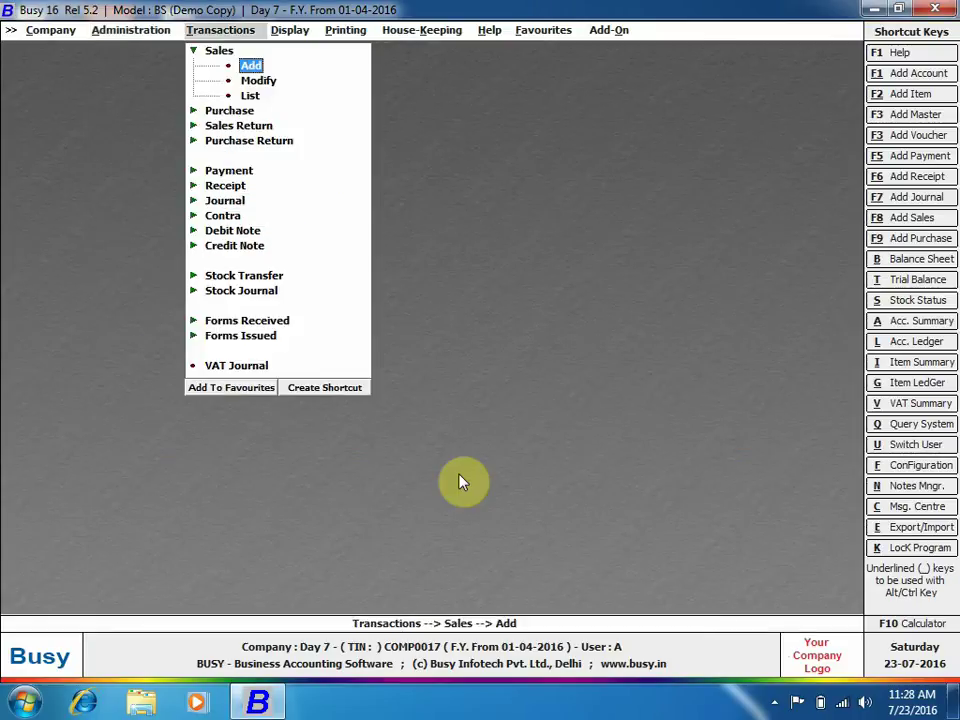
{"action": "key", "text": "Right"}
{"action": "key", "text": "Down"}
{"action": "key", "text": "Down"}
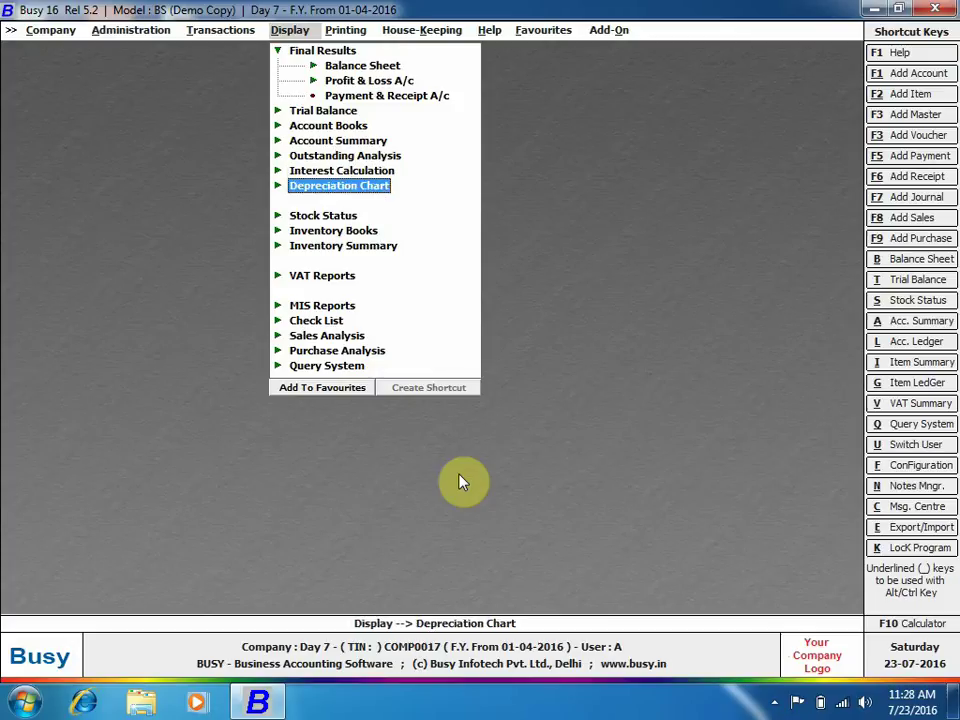
{"action": "key", "text": "Left"}
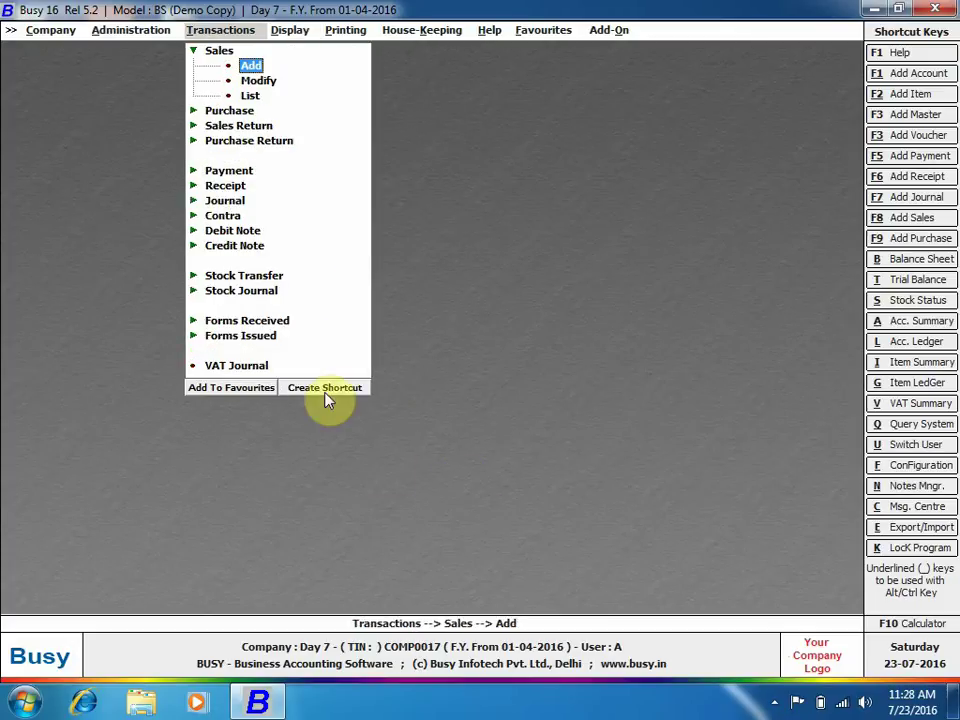
{"action": "left_click", "coordinate": [240, 185]}
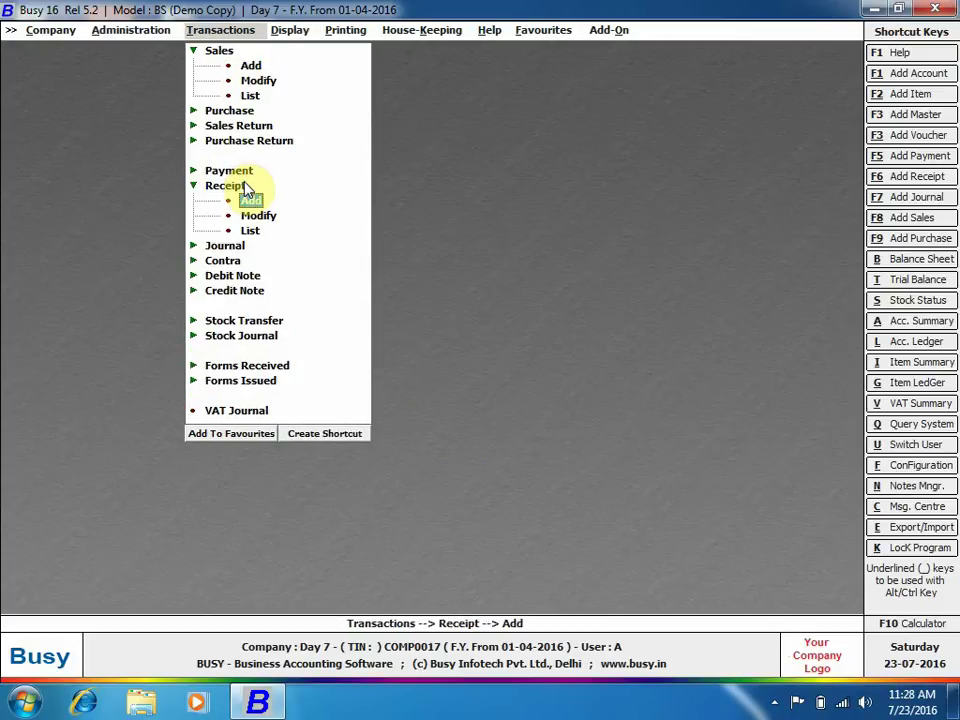
{"action": "key", "text": "Return"}
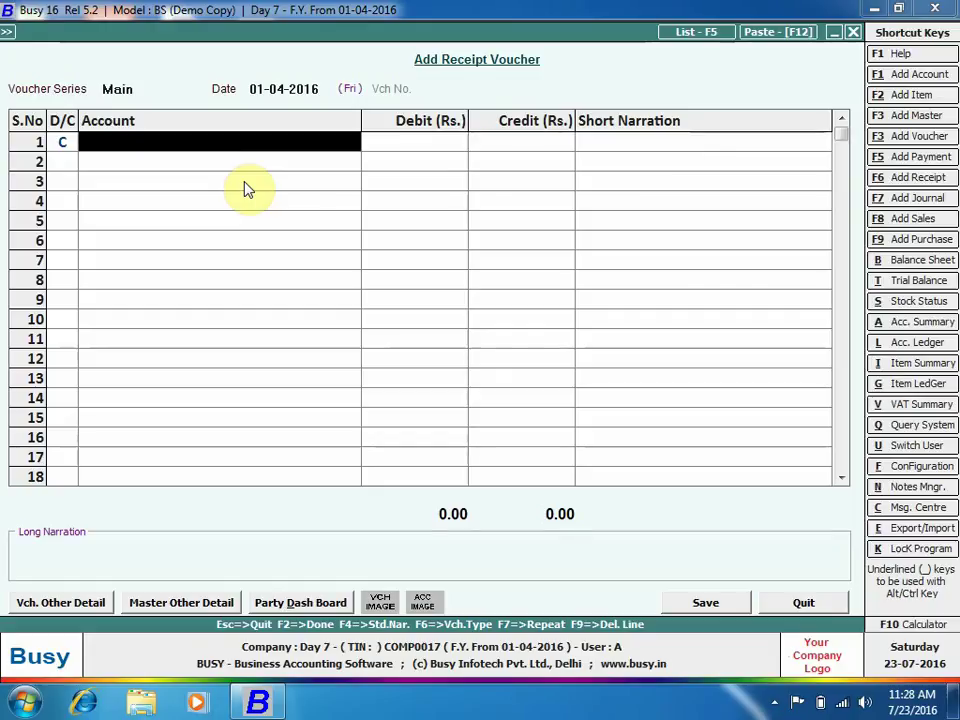
- Credit Busy Infotech Pvt. Ltd. with Rs. 1600 and debit Cash with the same amount, leaving the narrations blank
{"action": "type", "text": "bu"}
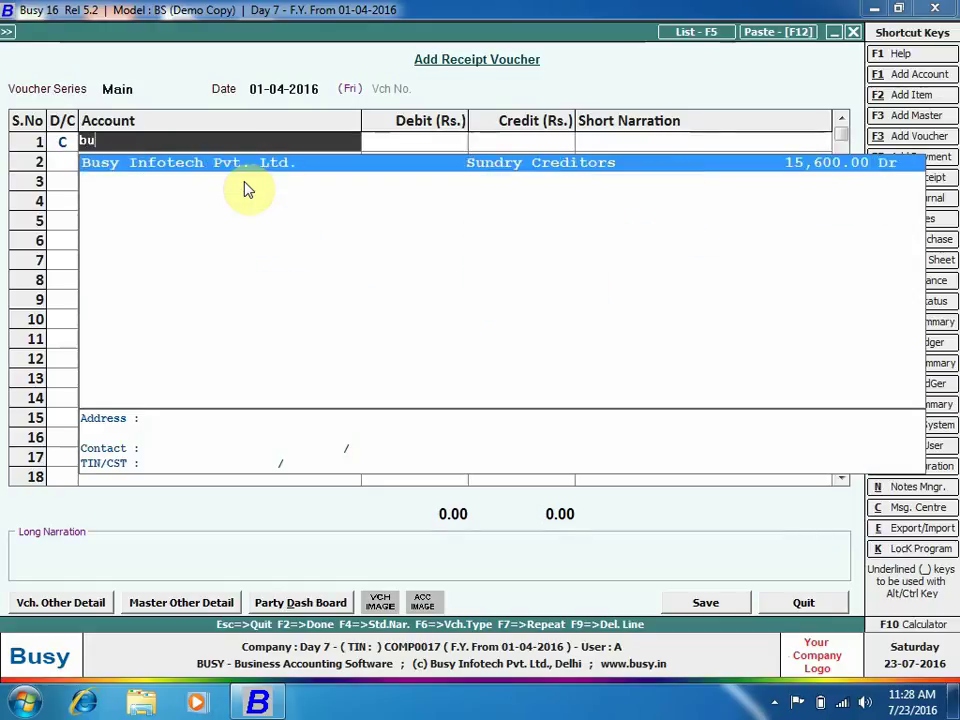
{"action": "key", "text": "Return"}
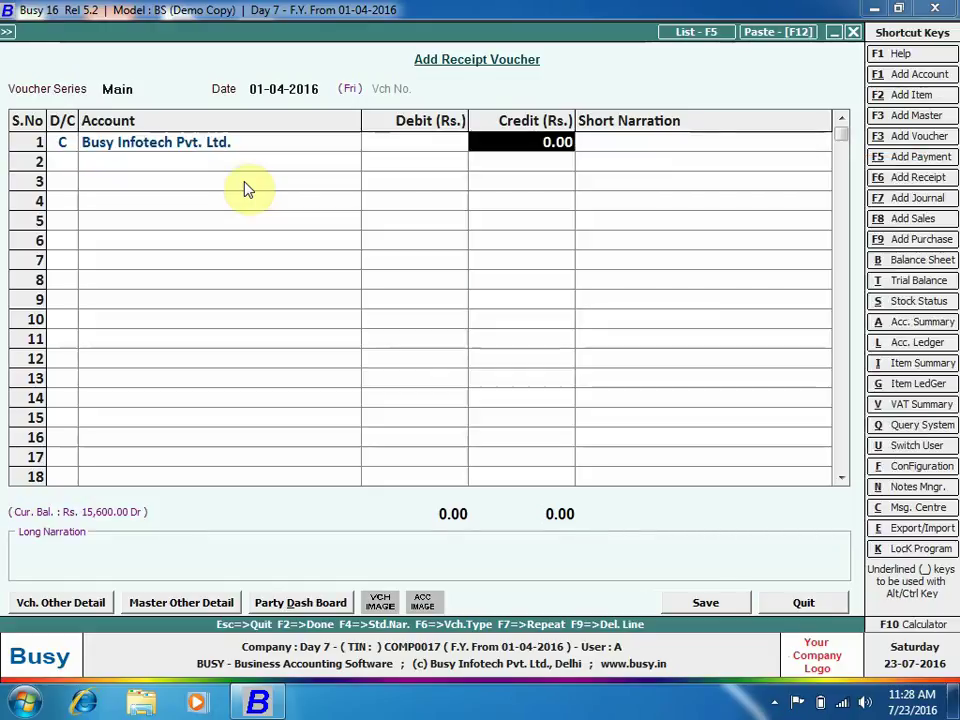
{"action": "type", "text": "1600"}
{"action": "key", "text": "Return"}
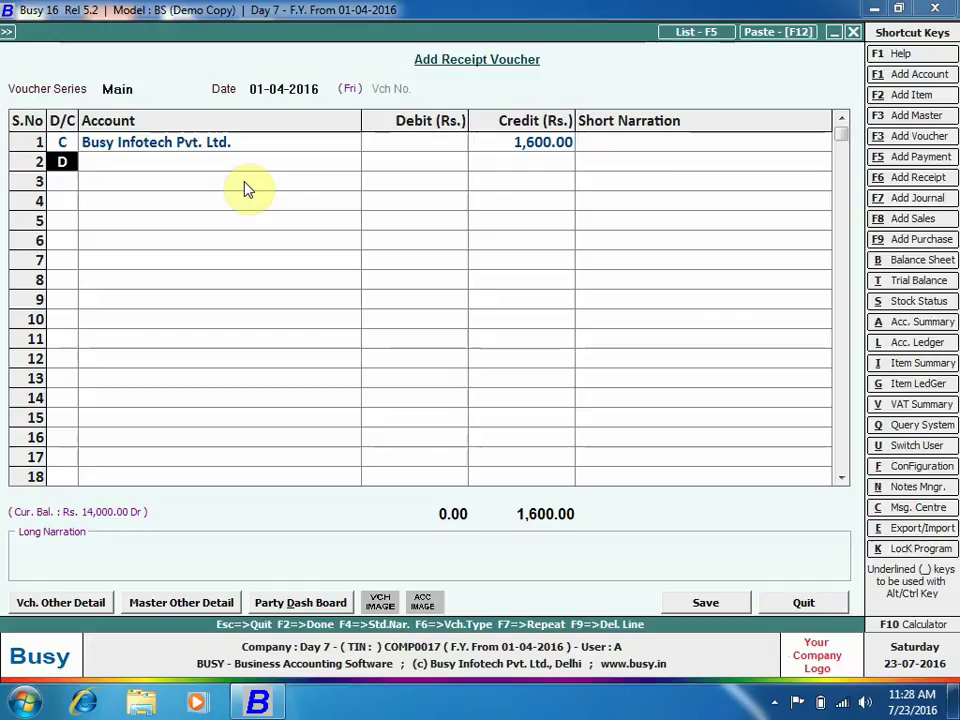
{"action": "key", "text": "Return"}
{"action": "key", "text": "Return"}
{"action": "key", "text": "Return"}
{"action": "key", "text": "Return"}
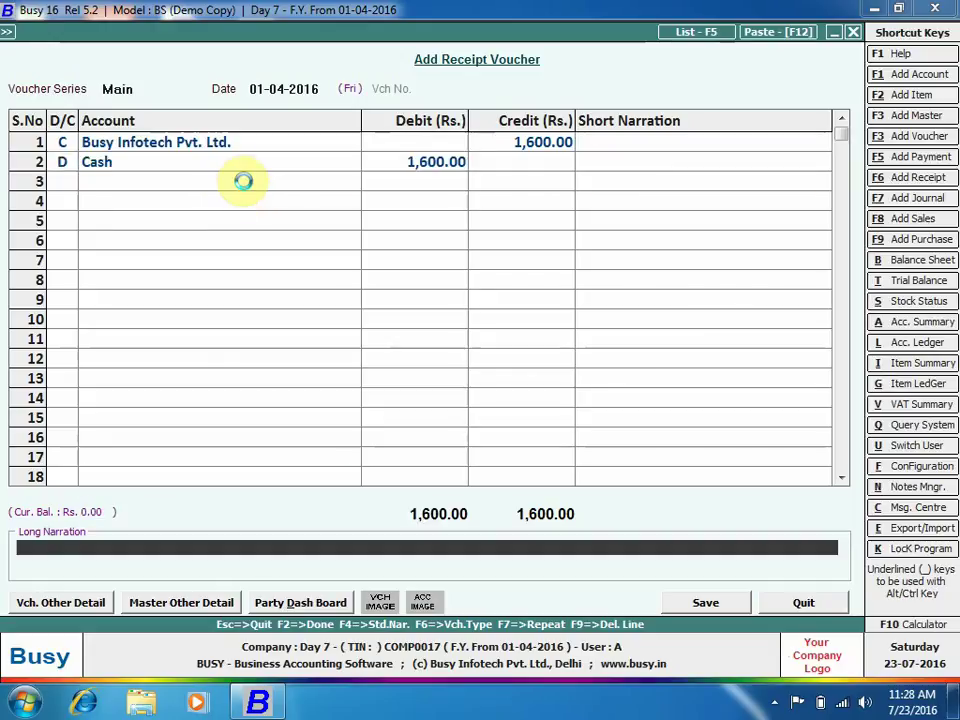
- Leave the receipt on account without any bill-by-bill adjustment, save the voucher and close receipt entry
{"action": "key", "text": "Return"}
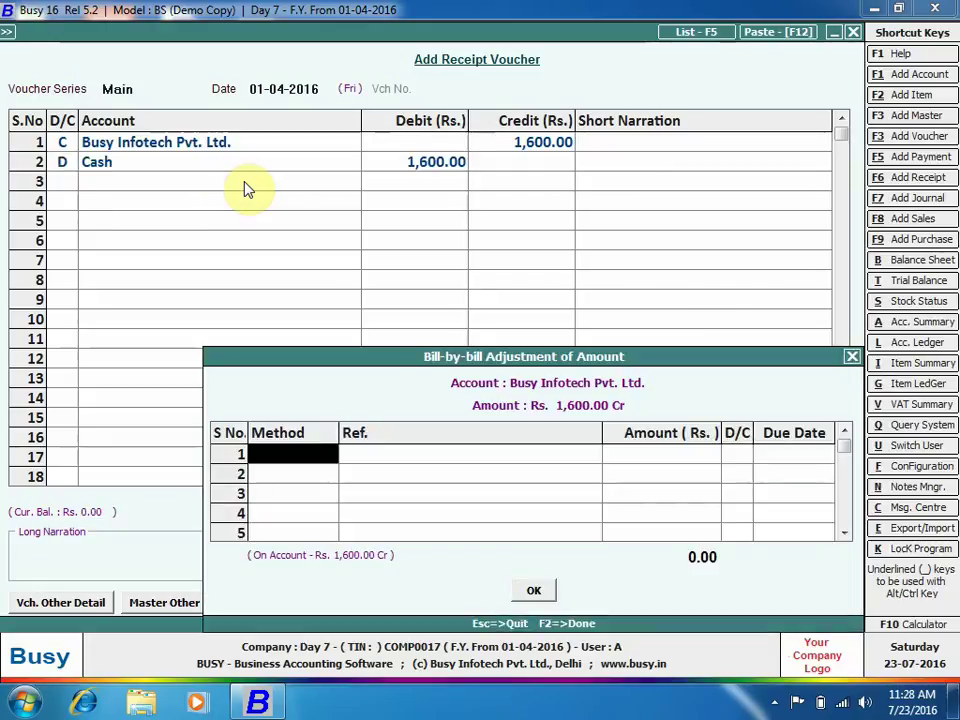
{"action": "key", "text": "F2"}
{"action": "key", "text": "Return"}
{"action": "key", "text": "Escape"}
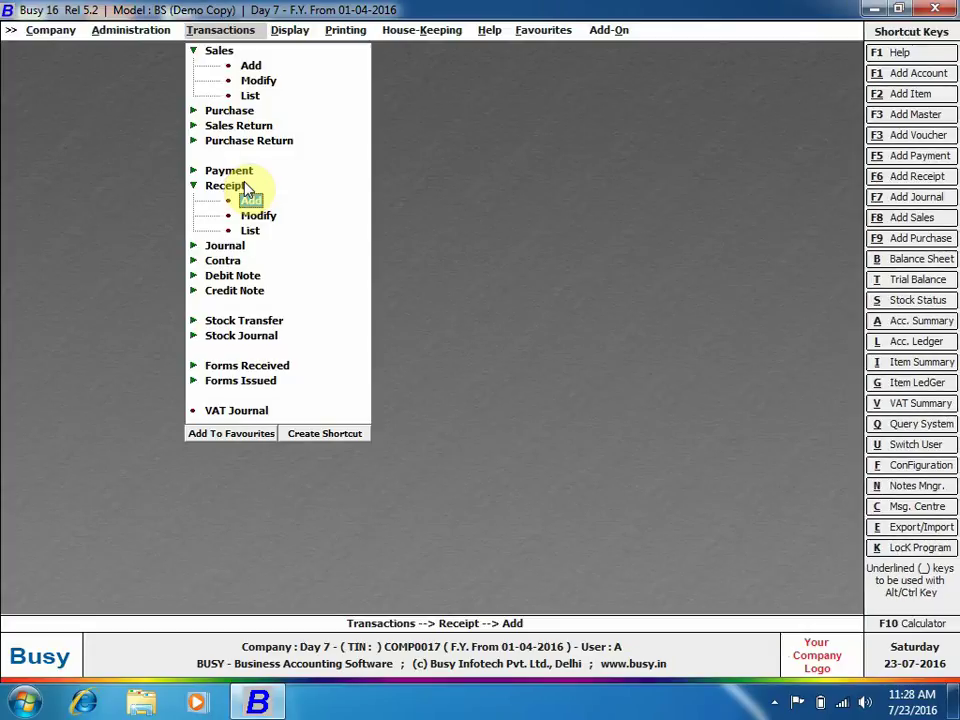
- Reopen the Bill References wizard for uncleared bills of Busy Infotech Pvt. Ltd. from 01-04-2016 to 03-04-2016
{"action": "key", "text": "Down"}
{"action": "key", "text": "Down"}
{"action": "key", "text": "Left"}
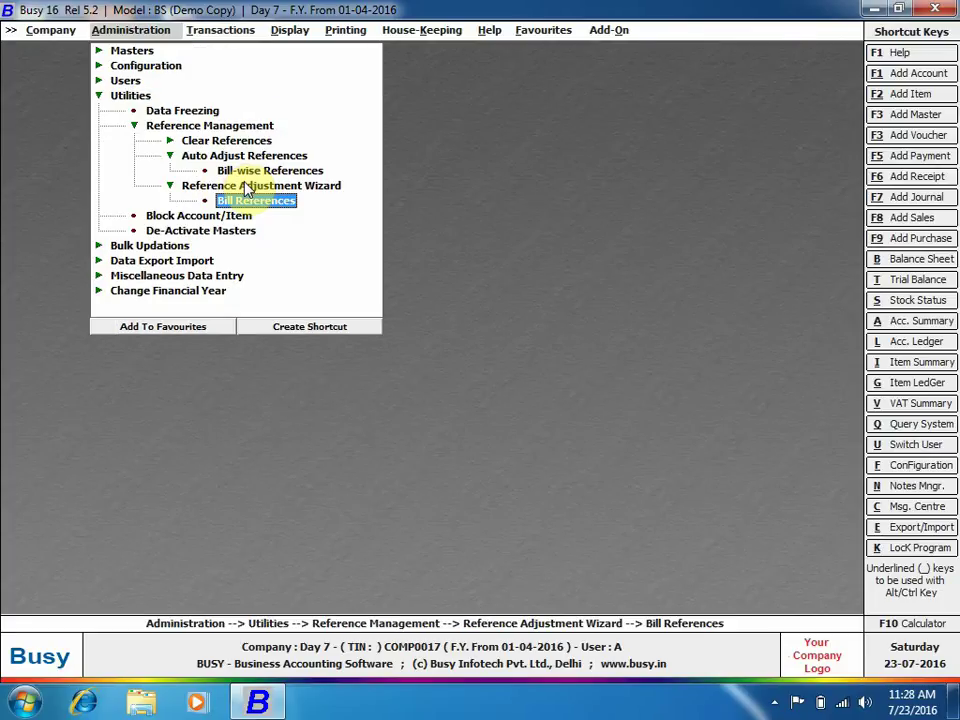
{"action": "key", "text": "Return"}
{"action": "key", "text": "Down"}
{"action": "key", "text": "Return"}
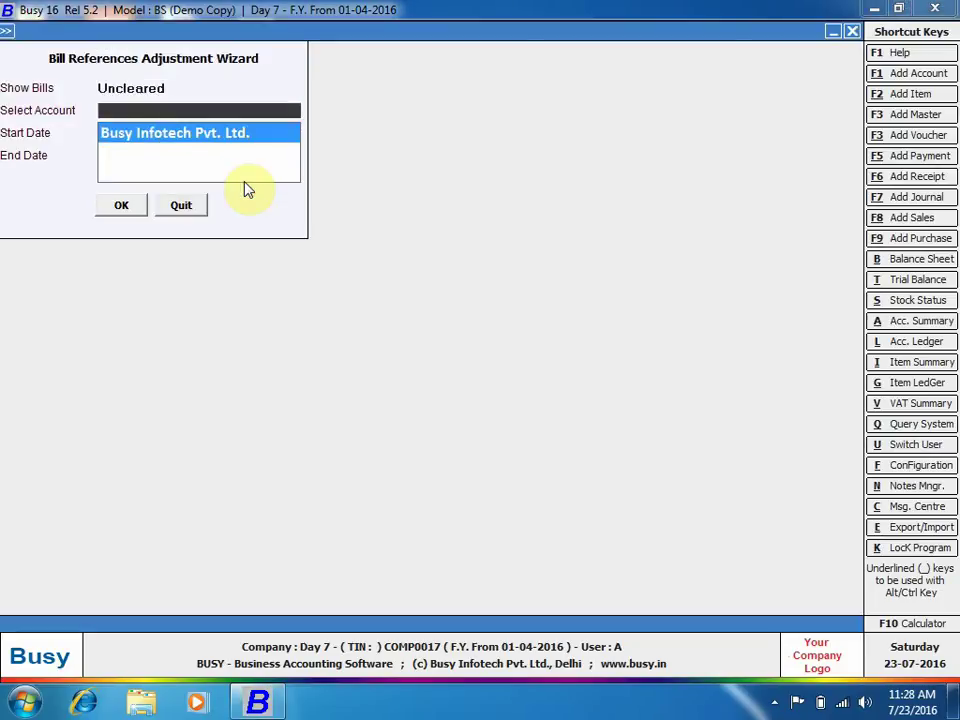
{"action": "key", "text": "Return"}
{"action": "key", "text": "Return"}
{"action": "type", "text": "03-04-2016"}
{"action": "key", "text": "Return"}
{"action": "key", "text": "Return"}
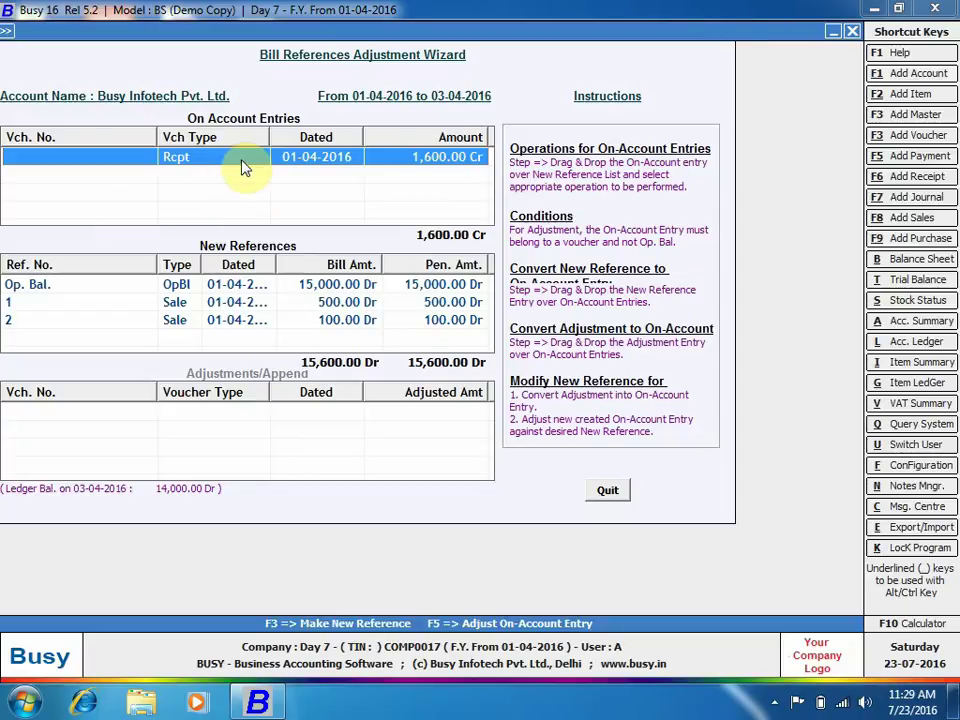
- Adjust the Rs. 1600 on-account receipt against sale reference 2, then quit the adjustment wizard
{"action": "left_click", "coordinate": [177, 327]}
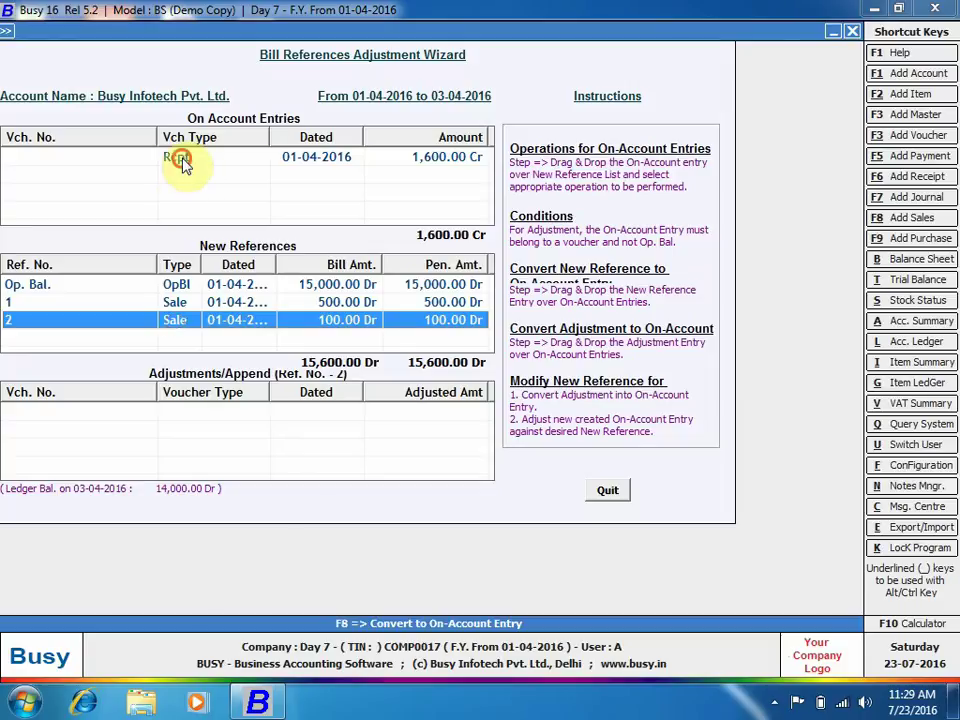
{"action": "left_click_drag", "start_coordinate": [182, 156], "coordinate": [245, 322]}
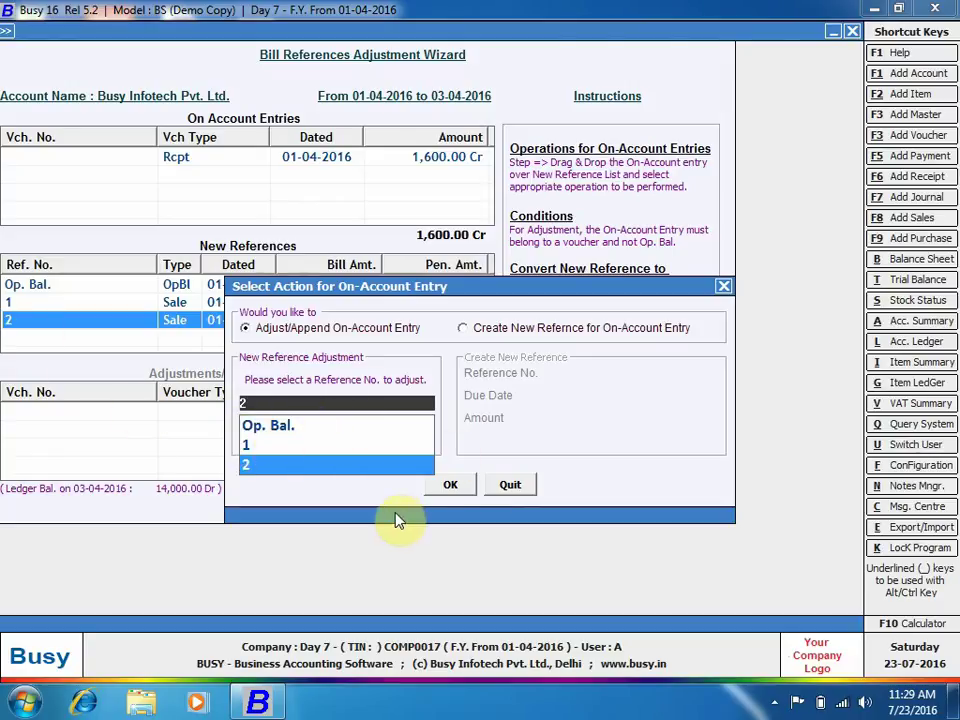
{"action": "left_click", "coordinate": [452, 486]}
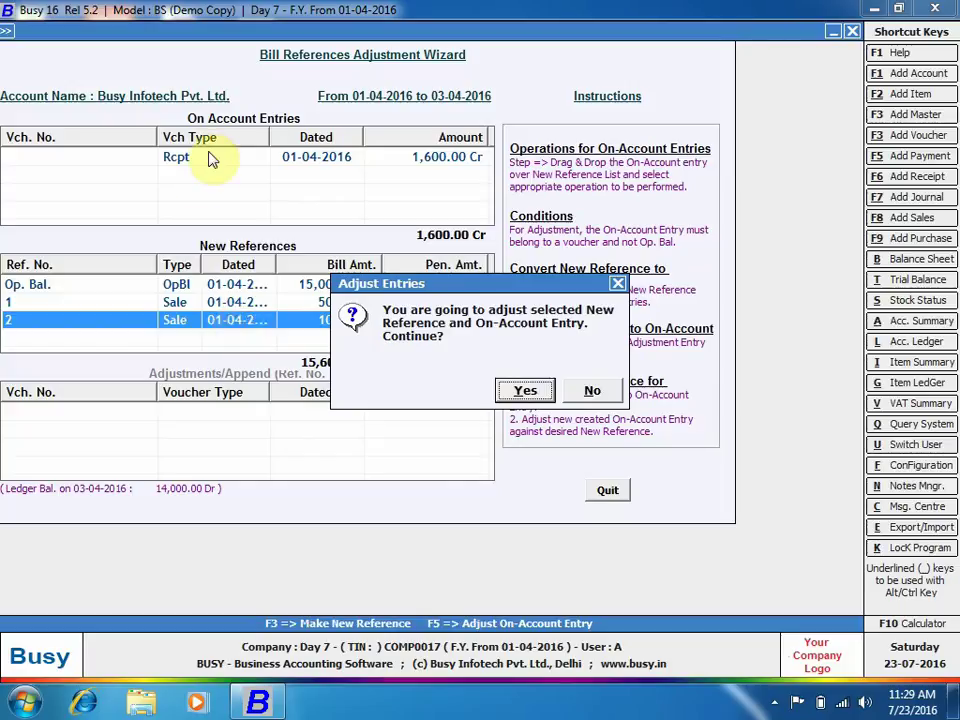
{"action": "left_click", "coordinate": [520, 390]}
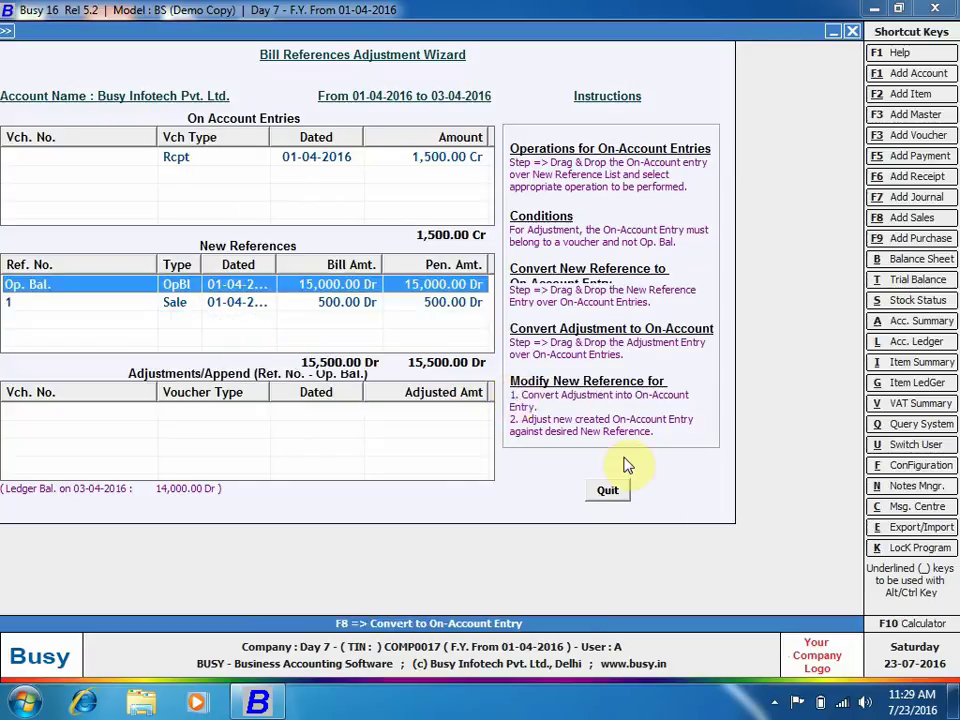
{"action": "left_click", "coordinate": [610, 491]}
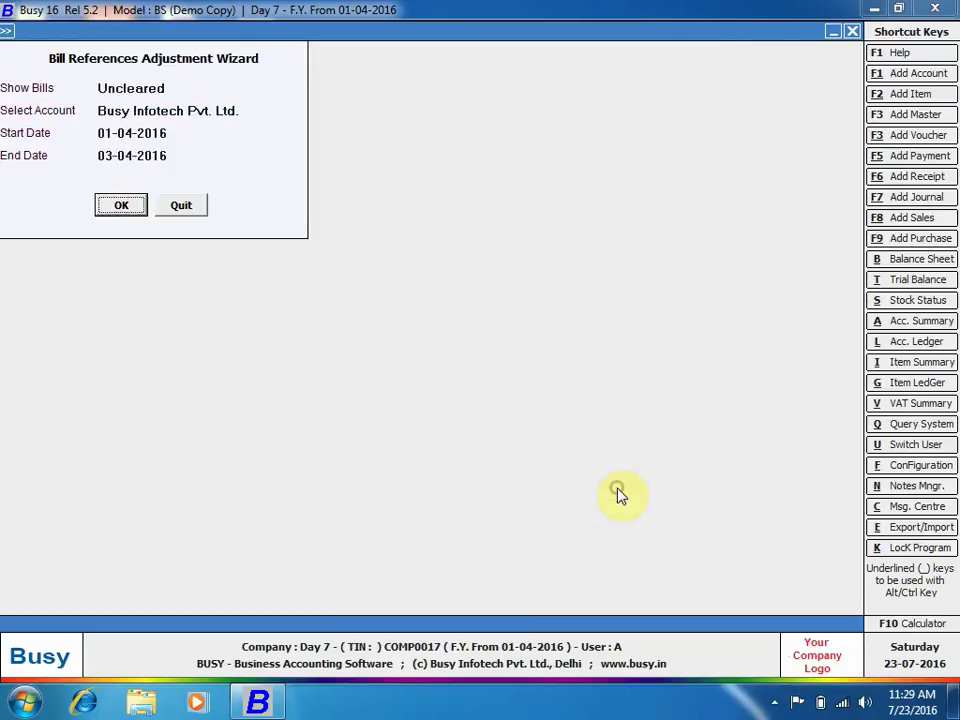
{"action": "left_click", "coordinate": [196, 222]}
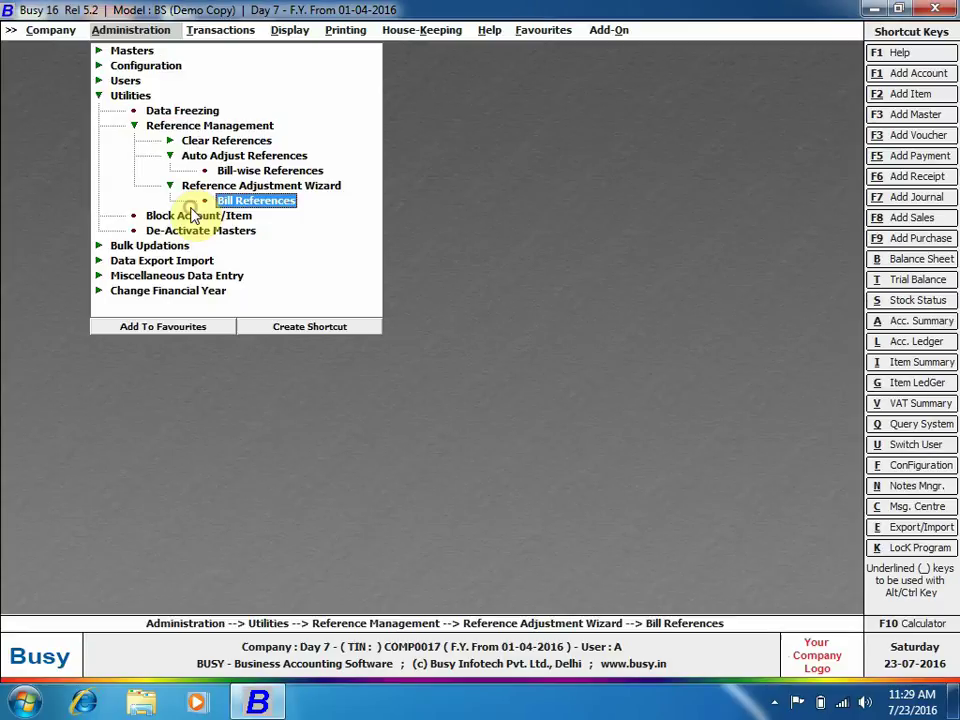
- Review all bill references of Busy Infotech Pvt. Ltd. for 01-04-2016 in the Bill References wizard, then leave it
{"action": "left_click", "coordinate": [257, 203]}
{"action": "key", "text": "Return"}
{"action": "key", "text": "Return"}
{"action": "key", "text": "Return"}
{"action": "key", "text": "Return"}
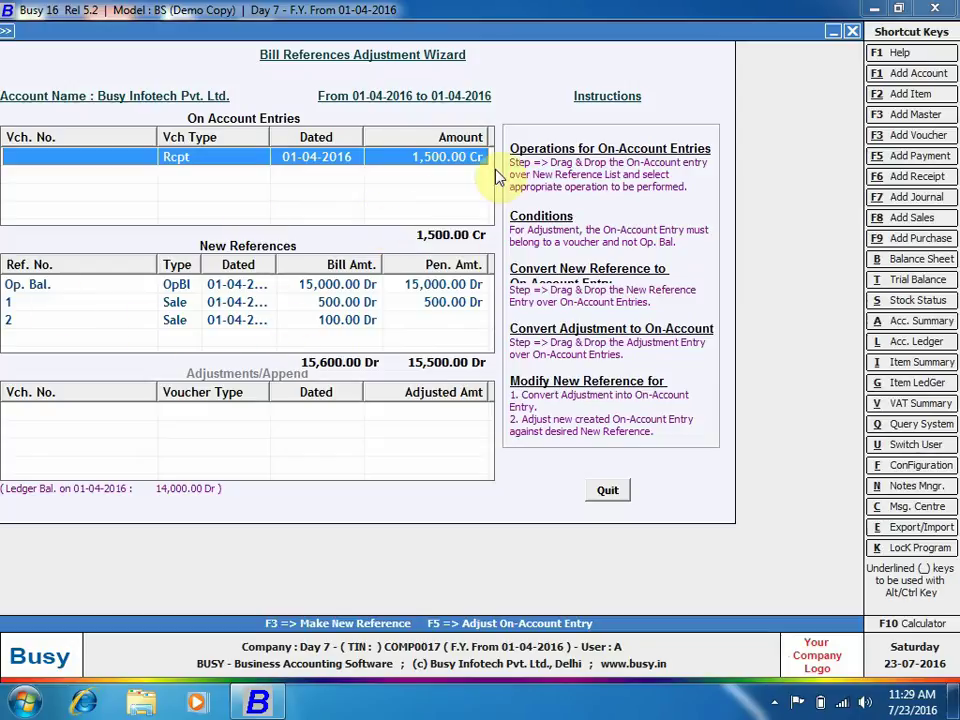
{"action": "key", "text": "Escape"}
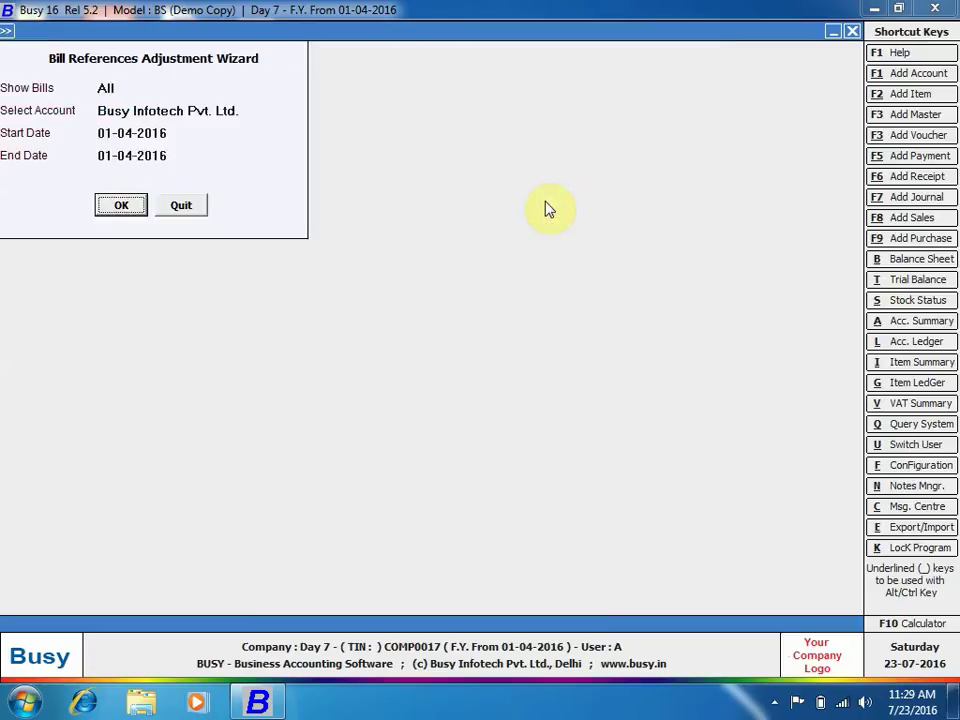
{"action": "key", "text": "Escape"}
- List the receipt vouchers of all series for 01-04-2016 and open the Busy Infotech Pvt. Ltd. receipt
{"action": "key", "text": "Right"}
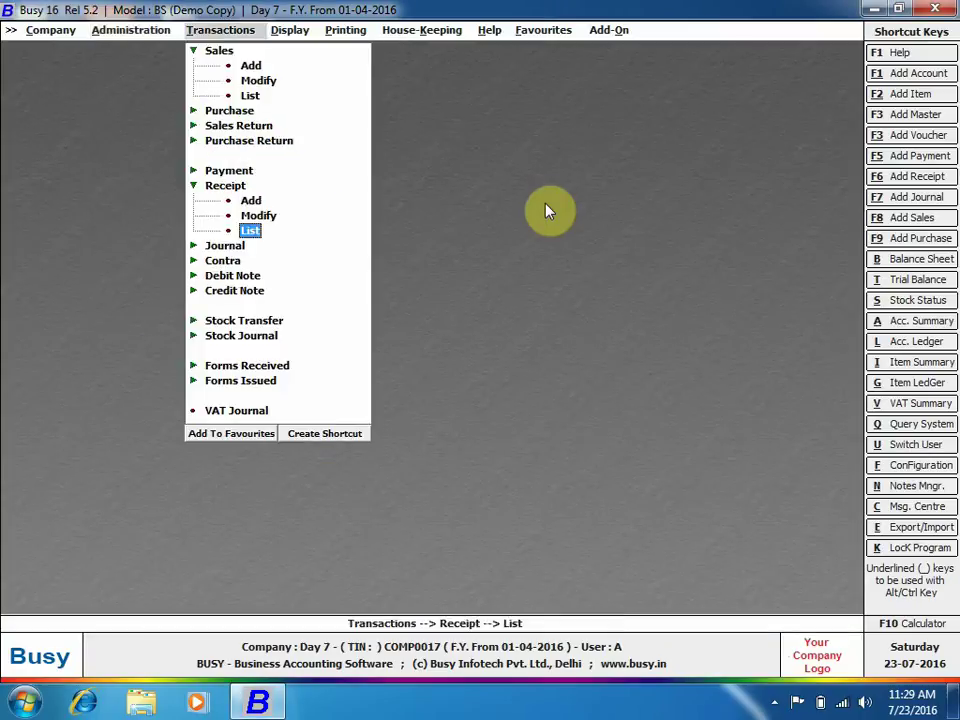
{"action": "key", "text": "Return"}
{"action": "key", "text": "Return"}
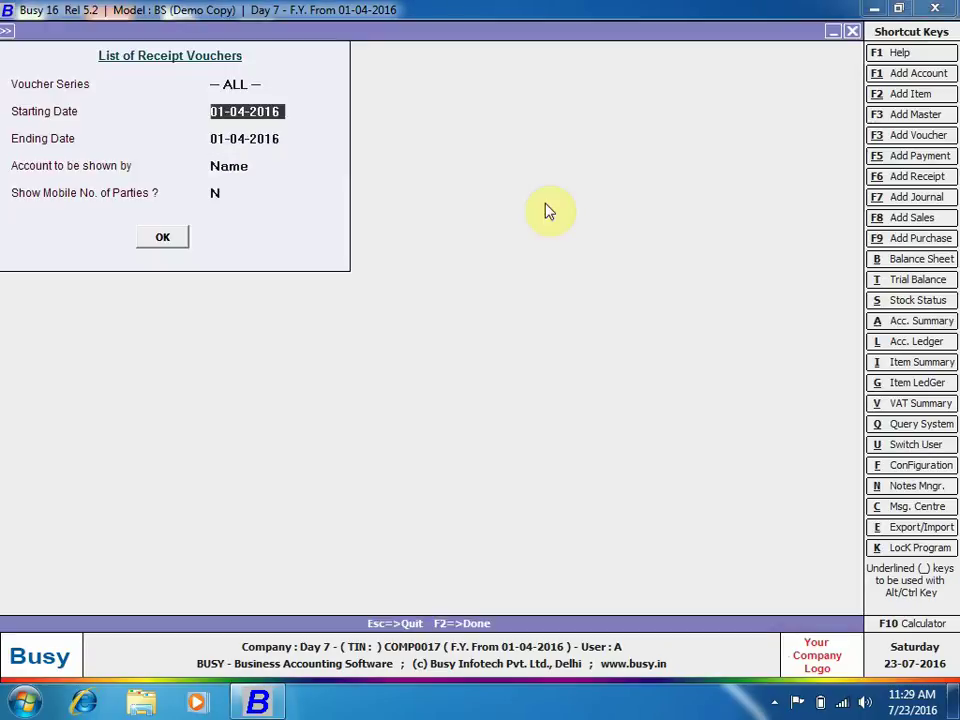
{"action": "key", "text": "Return"}
{"action": "key", "text": "Return"}
{"action": "key", "text": "Return"}
{"action": "key", "text": "Return"}
{"action": "key", "text": "Return"}
{"action": "key", "text": "Return"}
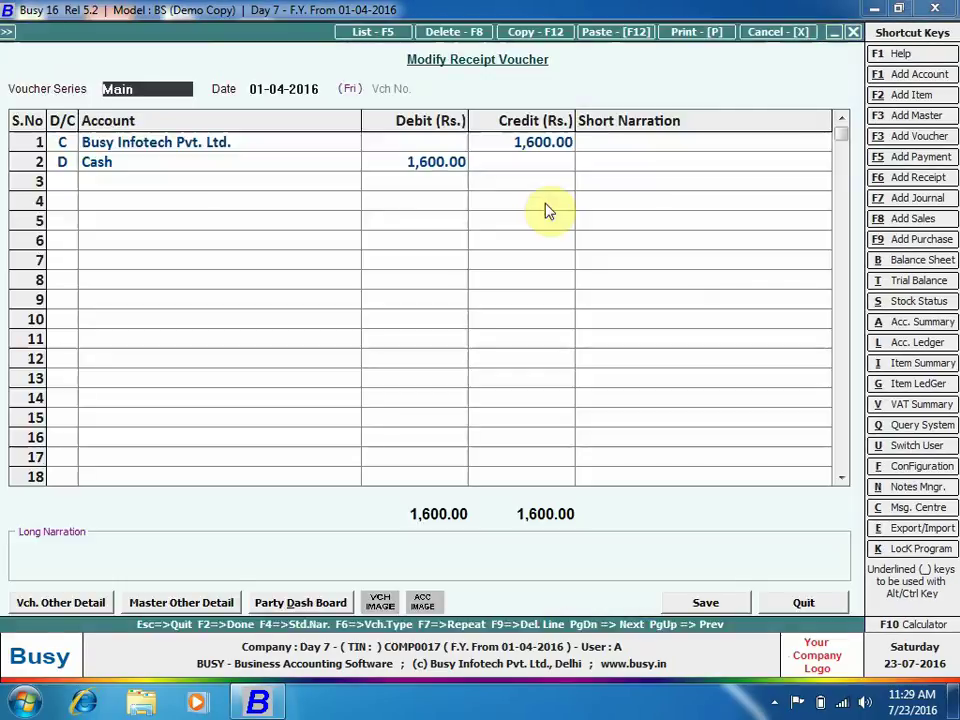
- Examine the receipt's bill-by-bill adjustment for Busy Infotech Pvt. Ltd., then close the voucher and the list without saving
{"action": "key", "text": "Return"}
{"action": "key", "text": "Return"}
{"action": "key", "text": "Return"}
{"action": "key", "text": "Return"}
{"action": "key", "text": "Return"}
{"action": "key", "text": "Return"}
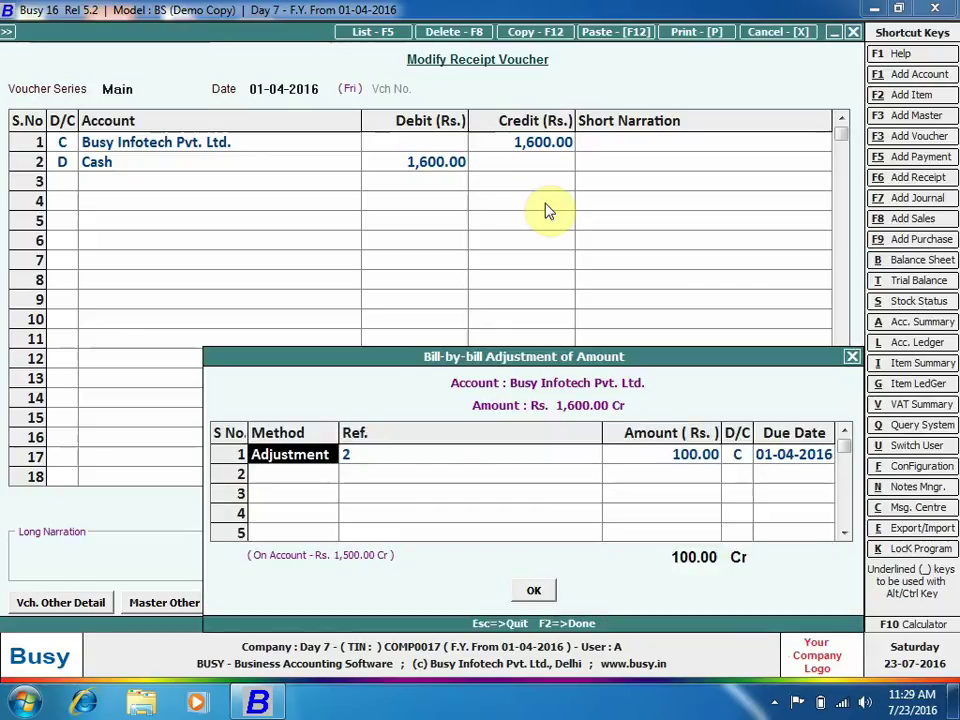
{"action": "key", "text": "Return"}
{"action": "key", "text": "Return"}
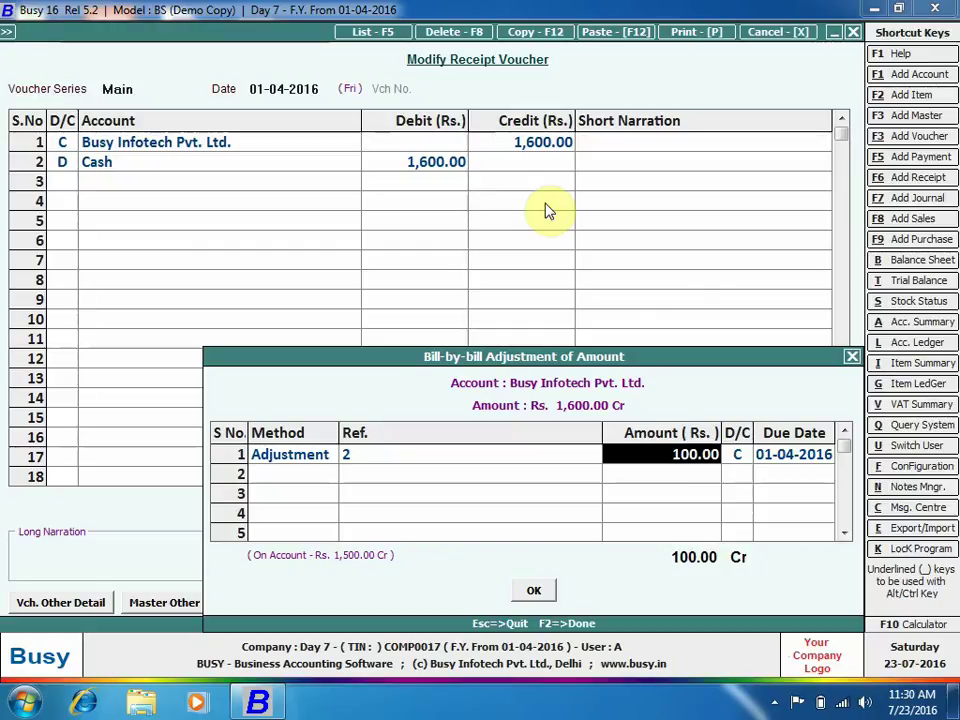
{"action": "key", "text": "Escape"}
{"action": "key", "text": "Escape"}
{"action": "key", "text": "Escape"}
{"action": "key", "text": "Escape"}
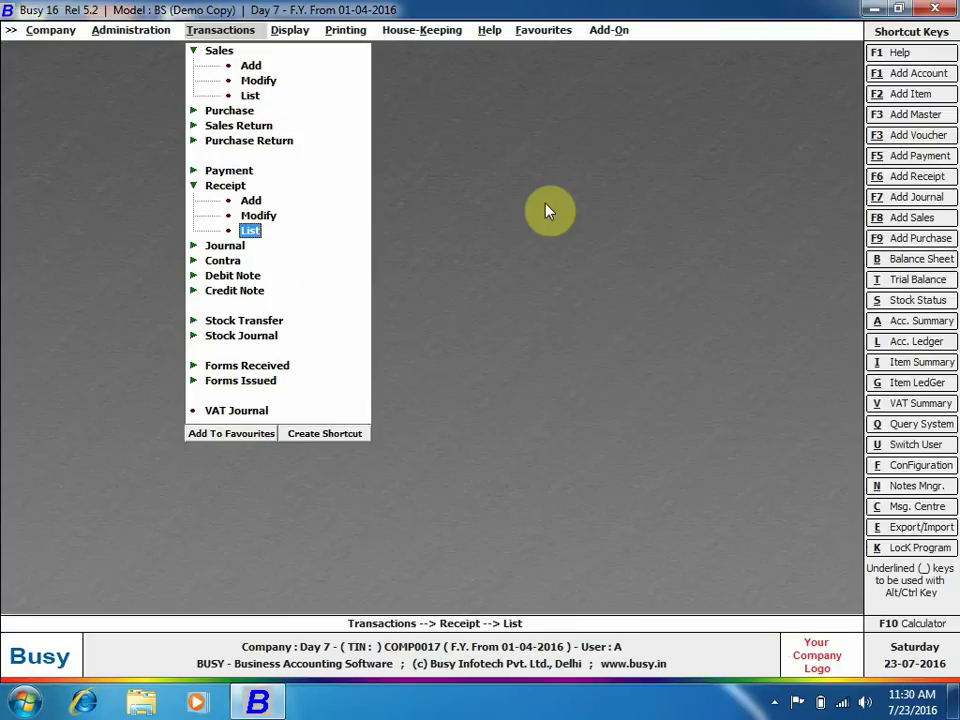
- Reopen the Bill References wizard with all bills of Busy Infotech Pvt. Ltd. for 01-04-2016
{"action": "key", "text": "Escape"}
{"action": "key", "text": "Left"}
{"action": "key", "text": "Return"}
{"action": "key", "text": "Return"}
{"action": "key", "text": "Return"}
{"action": "key", "text": "Return"}
{"action": "key", "text": "Return"}
{"action": "key", "text": "Return"}
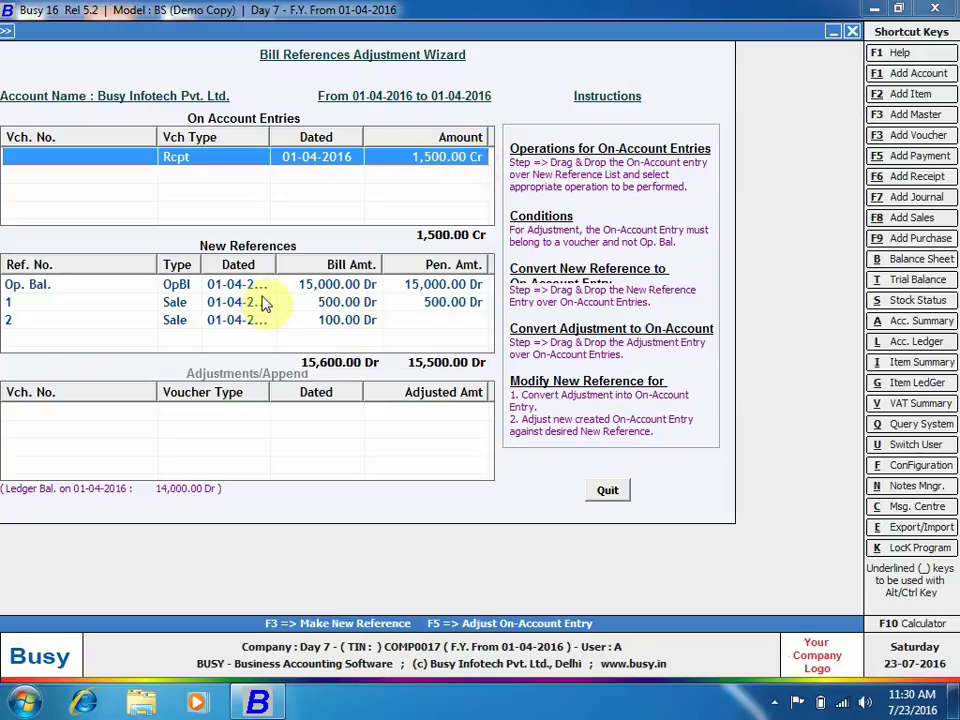
- Adjust the remaining on-account receipt amount against the Op. Bal. reference and leave the adjustment wizard
{"action": "left_click_drag", "start_coordinate": [342, 200], "coordinate": [350, 287]}
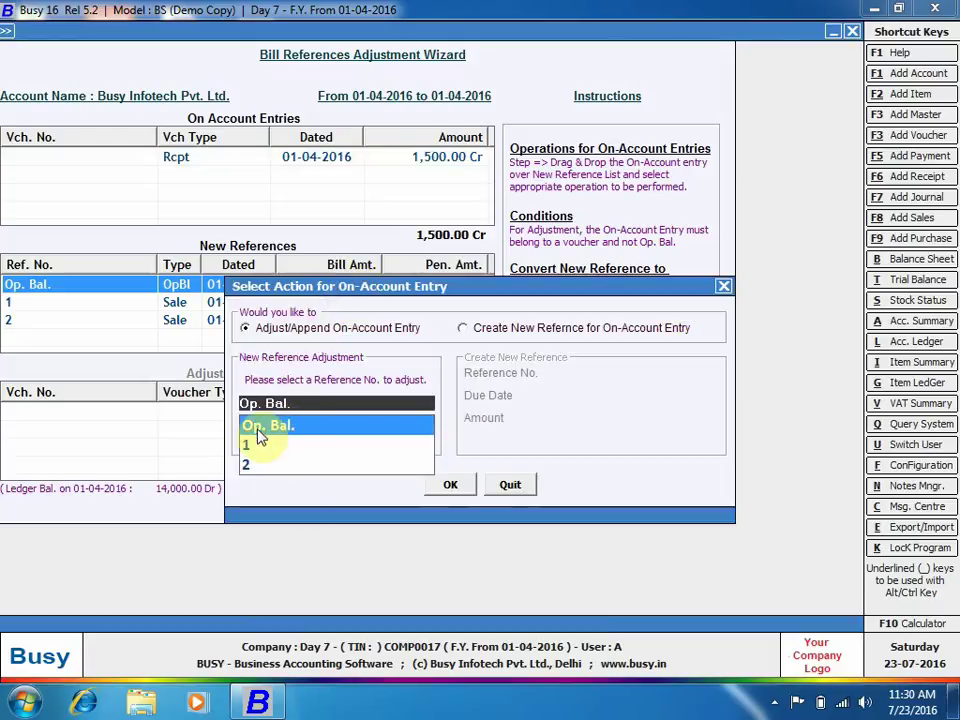
{"action": "left_click", "coordinate": [458, 488]}
{"action": "left_click", "coordinate": [517, 402]}
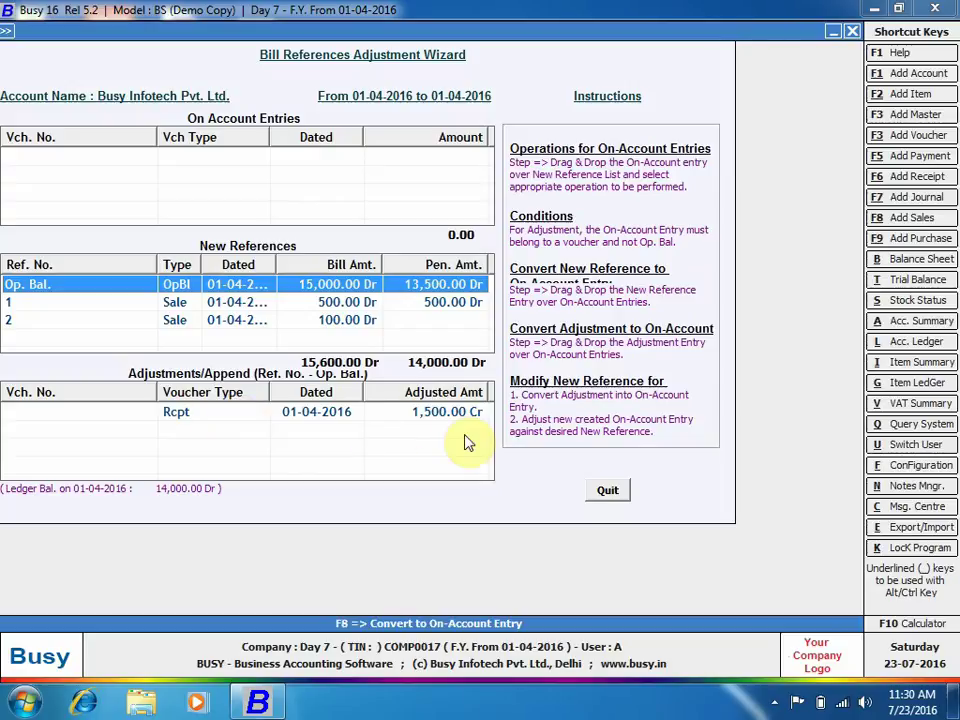
{"action": "left_click", "coordinate": [609, 490]}
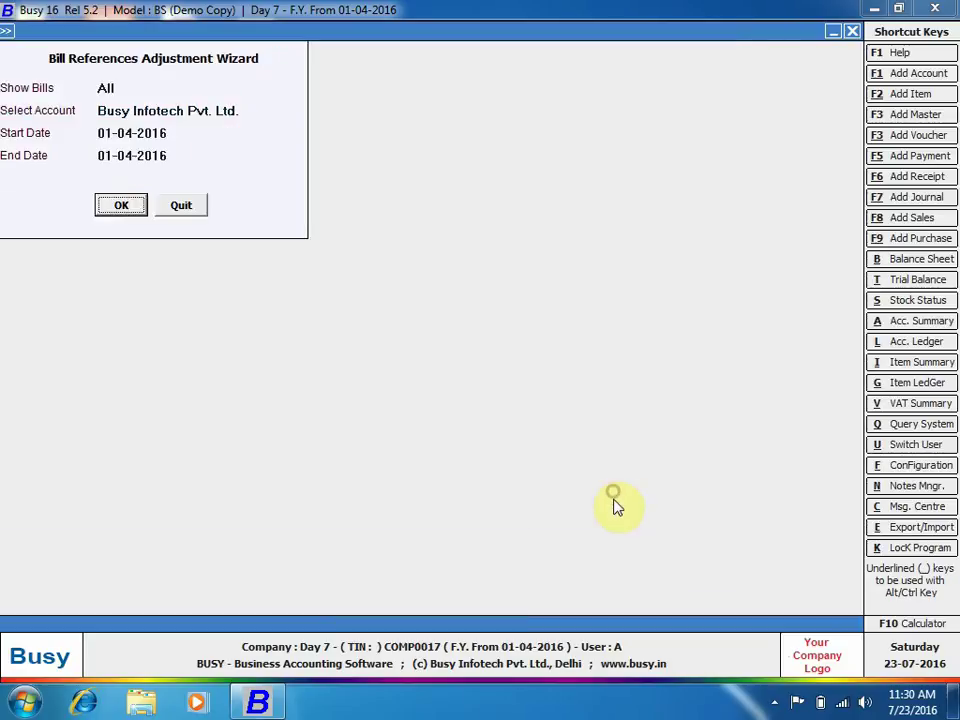
{"action": "key", "text": "Escape"}
{"action": "key", "text": "Return"}
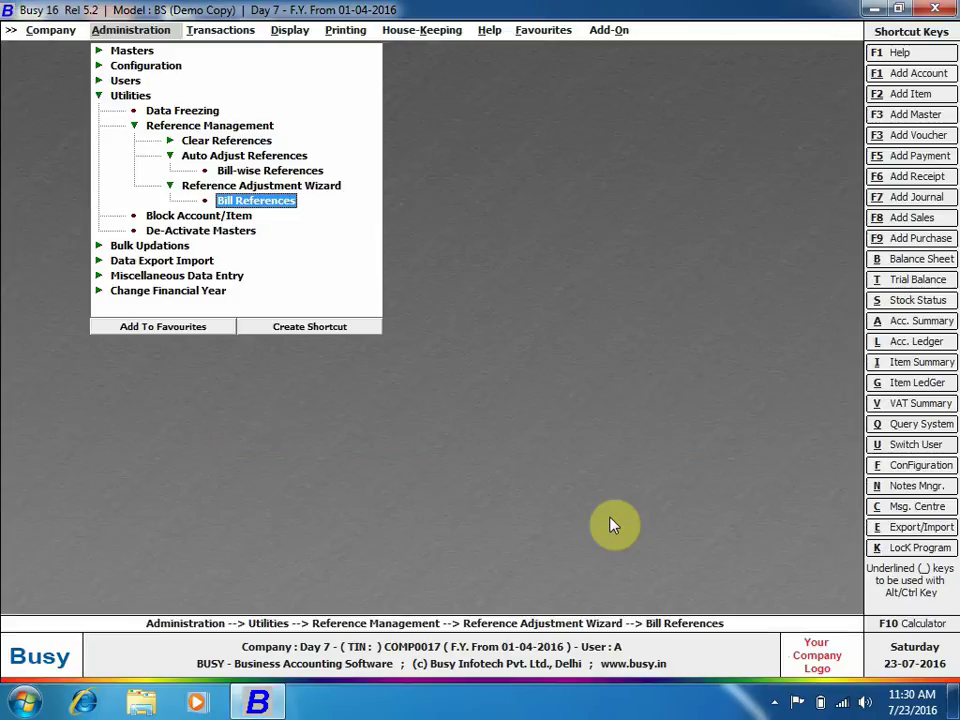
- Open the Busy Infotech Pvt. Ltd. receipt voucher dated 01-04-2016 for modification
{"action": "key", "text": "Right"}
{"action": "key", "text": "Right"}
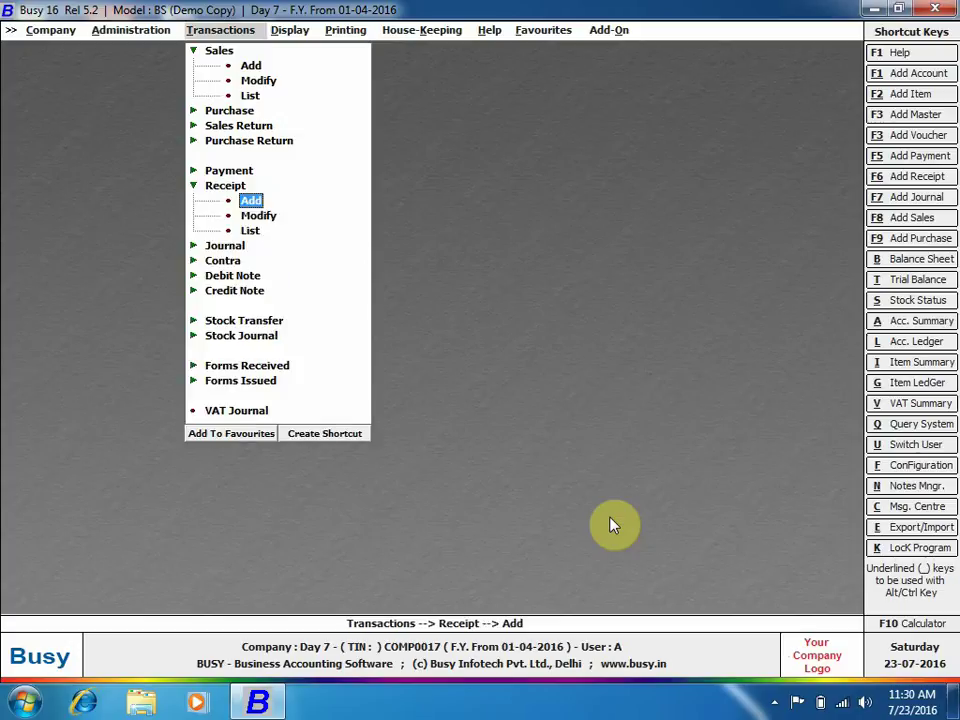
{"action": "key", "text": "Right"}
{"action": "key", "text": "Left"}
{"action": "key", "text": "Down"}
{"action": "key", "text": "Return"}
{"action": "key", "text": "Return"}
{"action": "key", "text": "Return"}
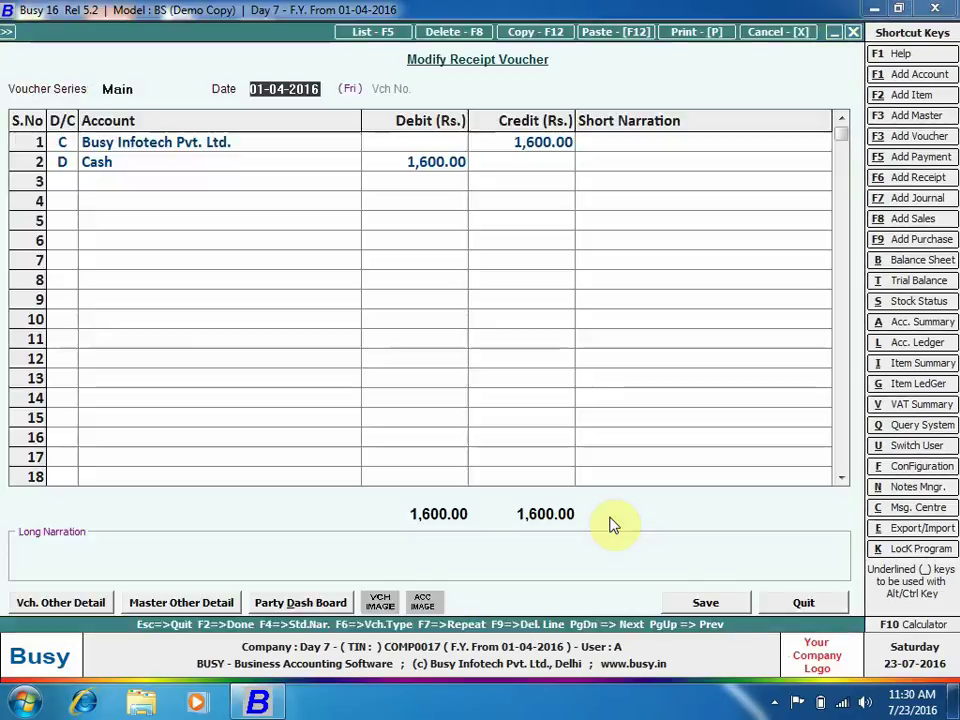
- Check the bill-by-bill adjustments on the receipt's Busy Infotech Pvt. Ltd. line, accept them and save the voucher
{"action": "key", "text": "Return"}
{"action": "key", "text": "Return"}
{"action": "key", "text": "Return"}
{"action": "key", "text": "Return"}
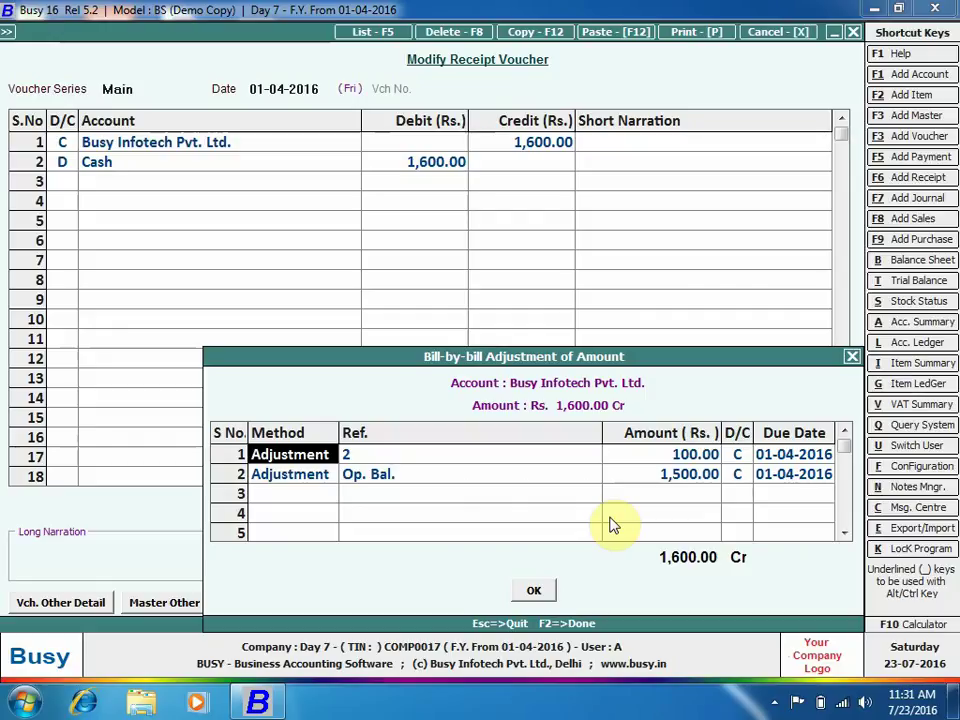
{"action": "key", "text": "F2"}
{"action": "key", "text": "F2"}
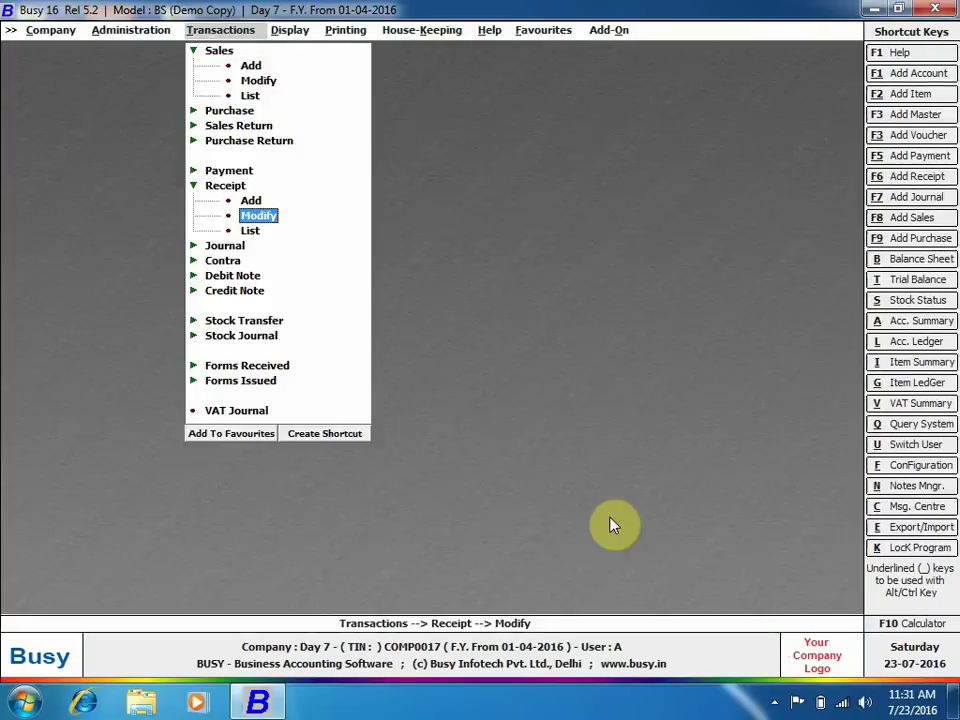
- Open the Bills Receivable report options for one account
{"action": "key", "text": "Right"}
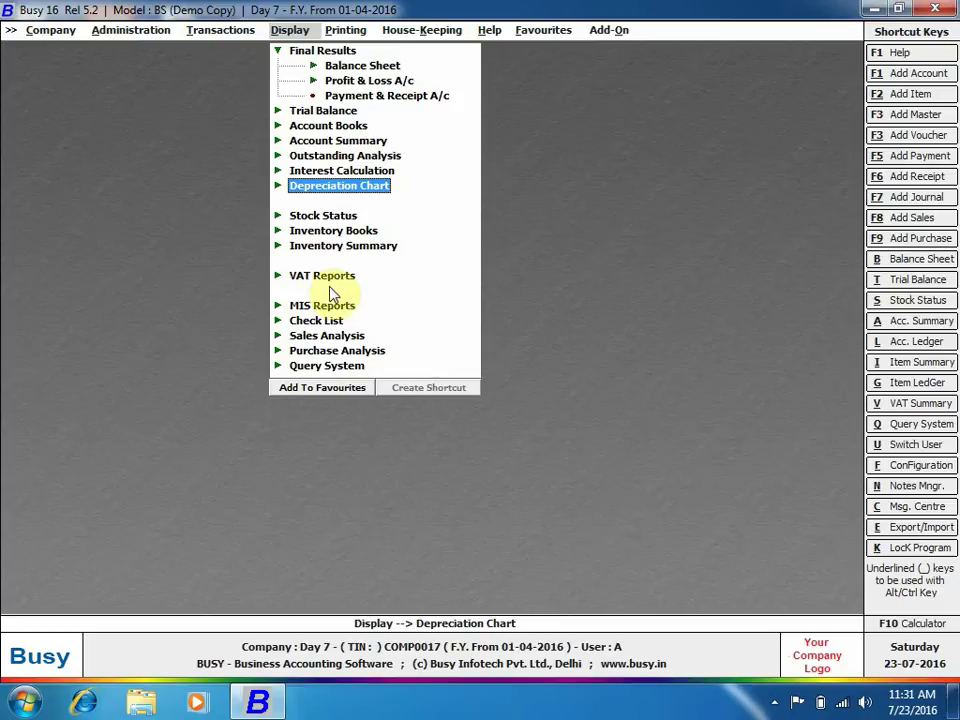
{"action": "left_click", "coordinate": [313, 158]}
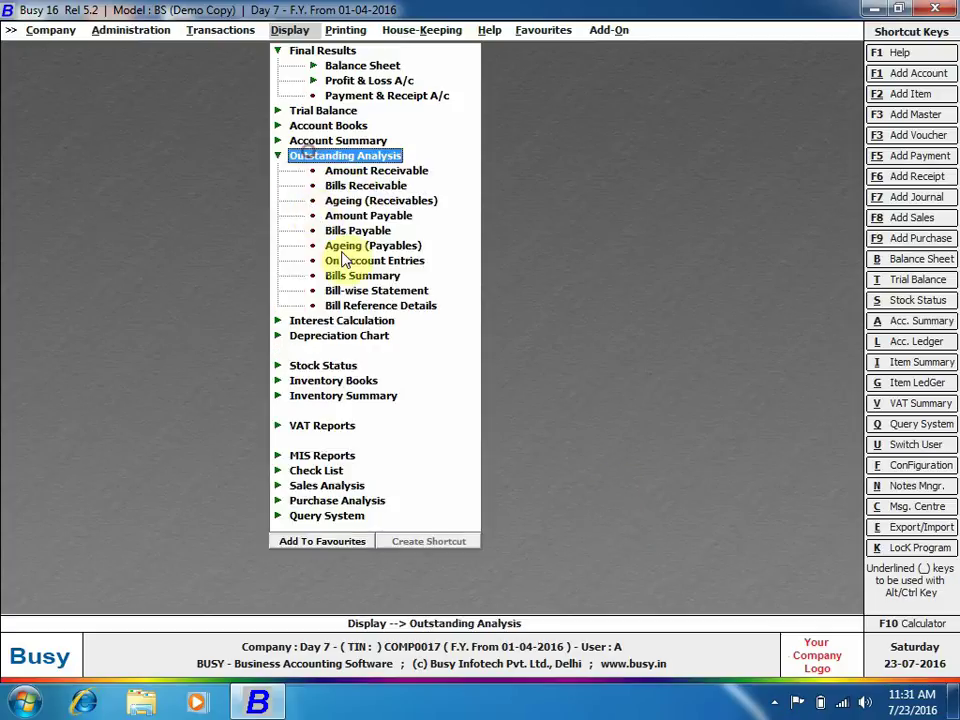
{"action": "left_click", "coordinate": [385, 186]}
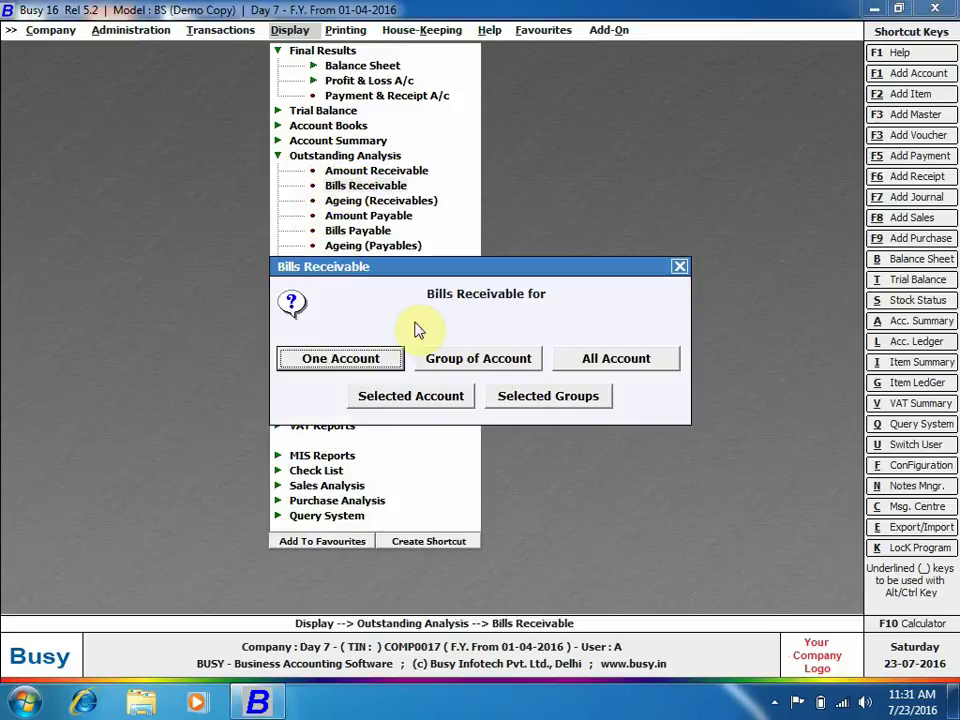
{"action": "left_click", "coordinate": [381, 361]}
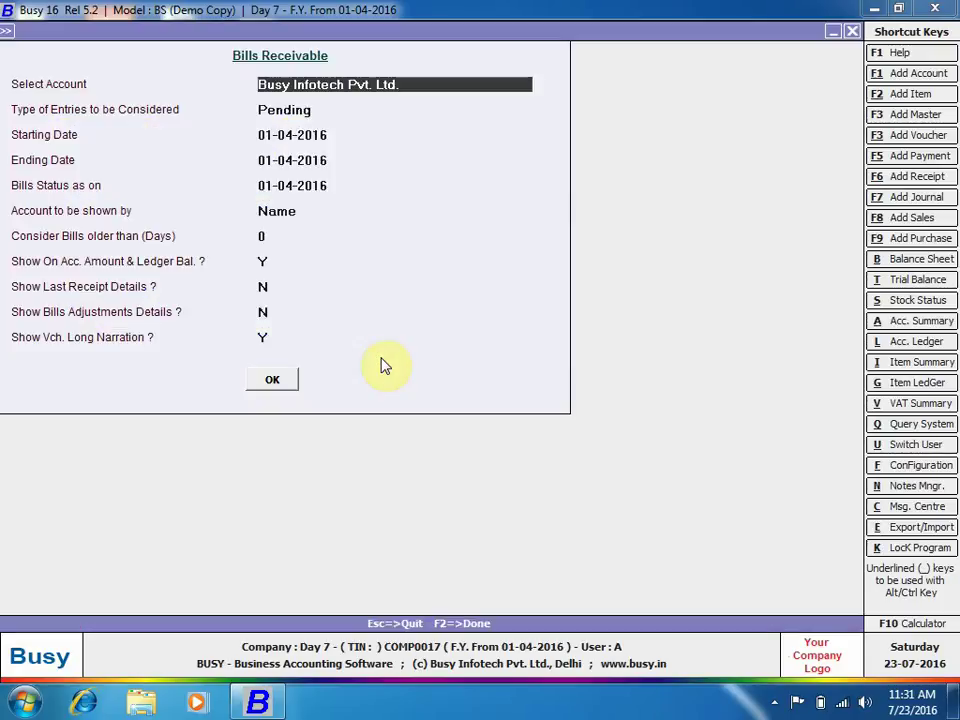
- Generate the report for Busy Infotech Pvt. Ltd. with pending entries for 01-04-2016, including bill adjustment details
{"action": "key", "text": "Return"}
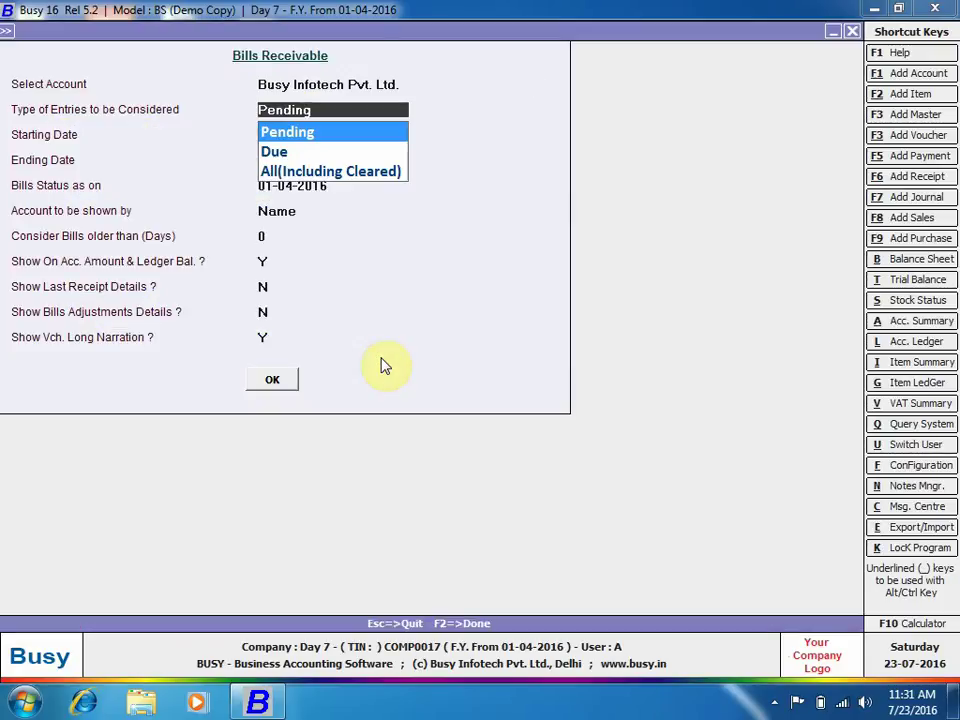
{"action": "key", "text": "Return"}
{"action": "key", "text": "Return"}
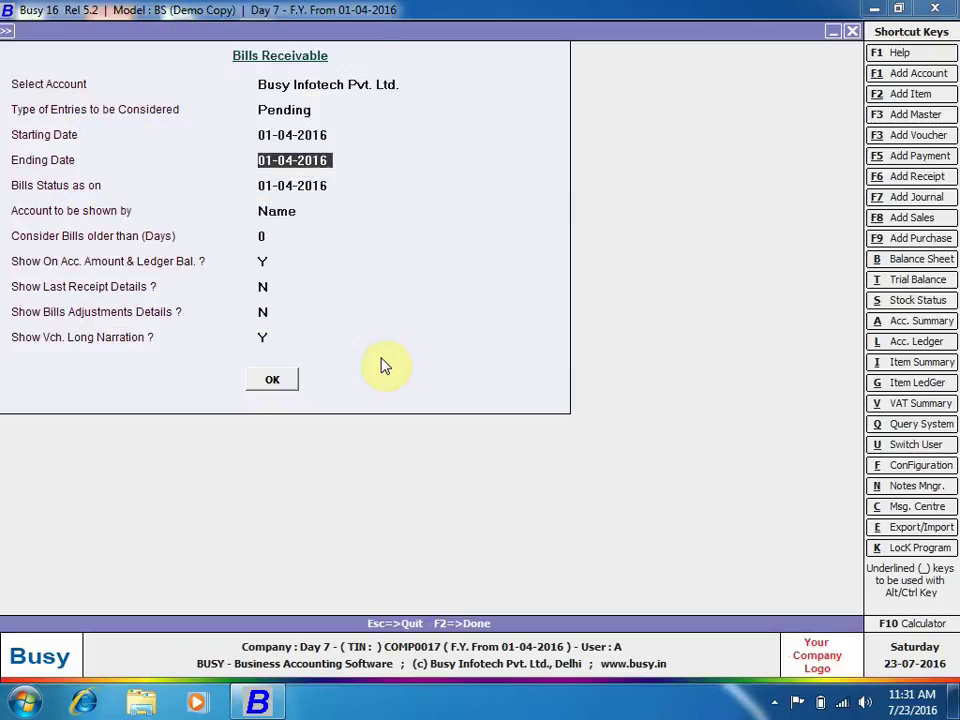
{"action": "key", "text": "Return"}
{"action": "key", "text": "Return"}
{"action": "key", "text": "Return"}
{"action": "key", "text": "Return"}
{"action": "key", "text": "Return"}
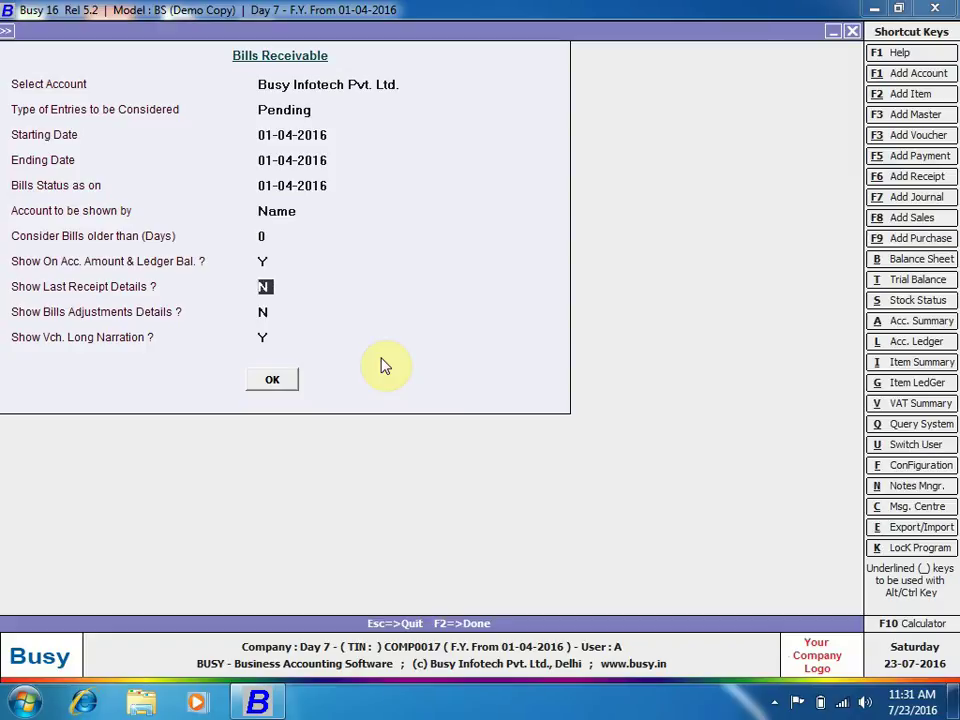
{"action": "key", "text": "Return"}
{"action": "key", "text": "Return"}
{"action": "key", "text": "Up"}
{"action": "key", "text": "Return"}
{"action": "key", "text": "Return"}
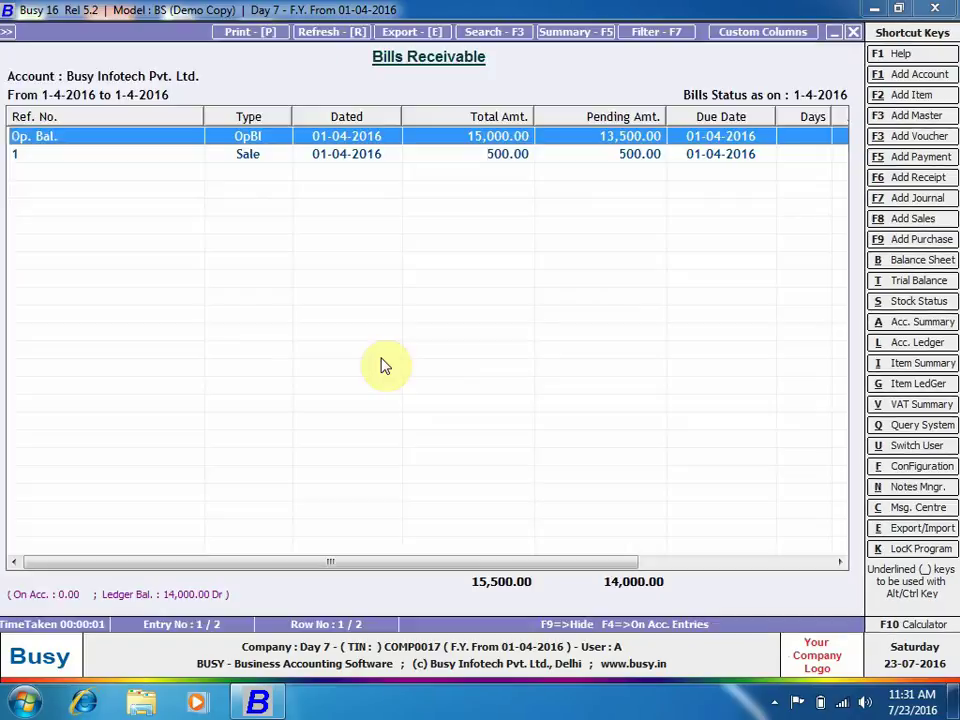
- Examine the pending amounts and adjustment columns of the Bills Receivable report, then close it
{"action": "key", "text": "Right"}
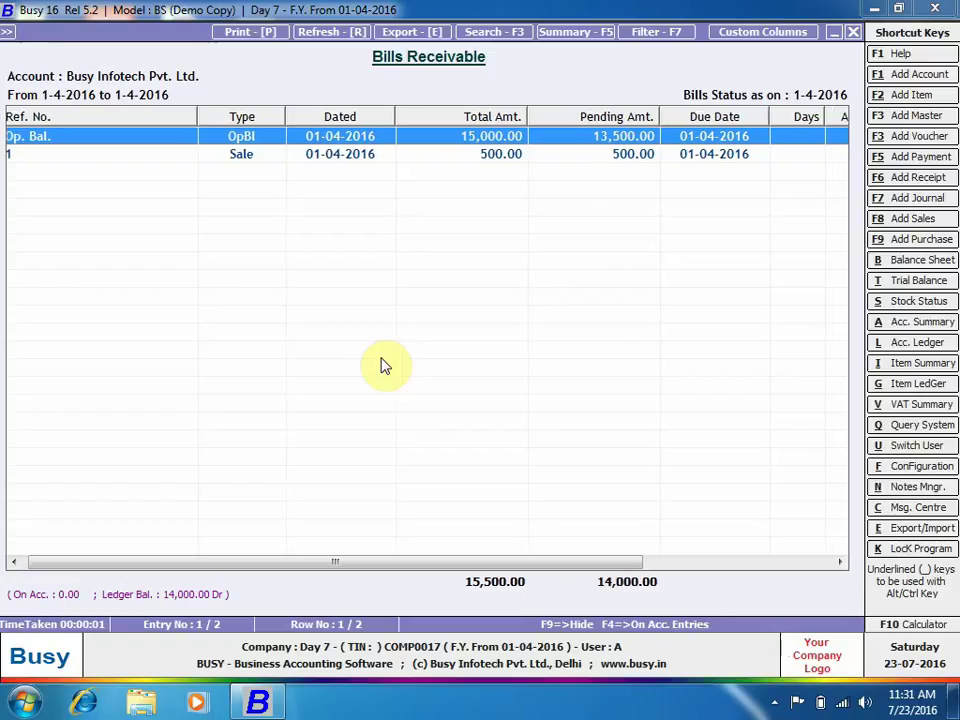
{"action": "key", "text": "Right"}
{"action": "key", "text": "Right"}
{"action": "key", "text": "Right"}
{"action": "key", "text": "Right"}
{"action": "key", "text": "Right"}
{"action": "key", "text": "Right"}
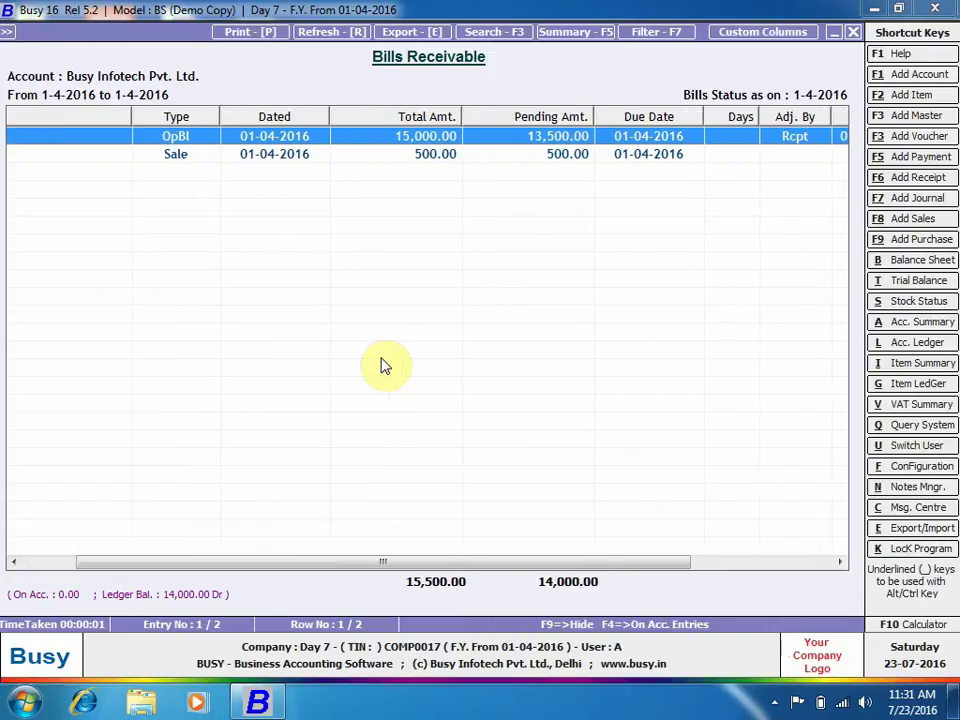
{"action": "key", "text": "Right"}
{"action": "key", "text": "Right"}
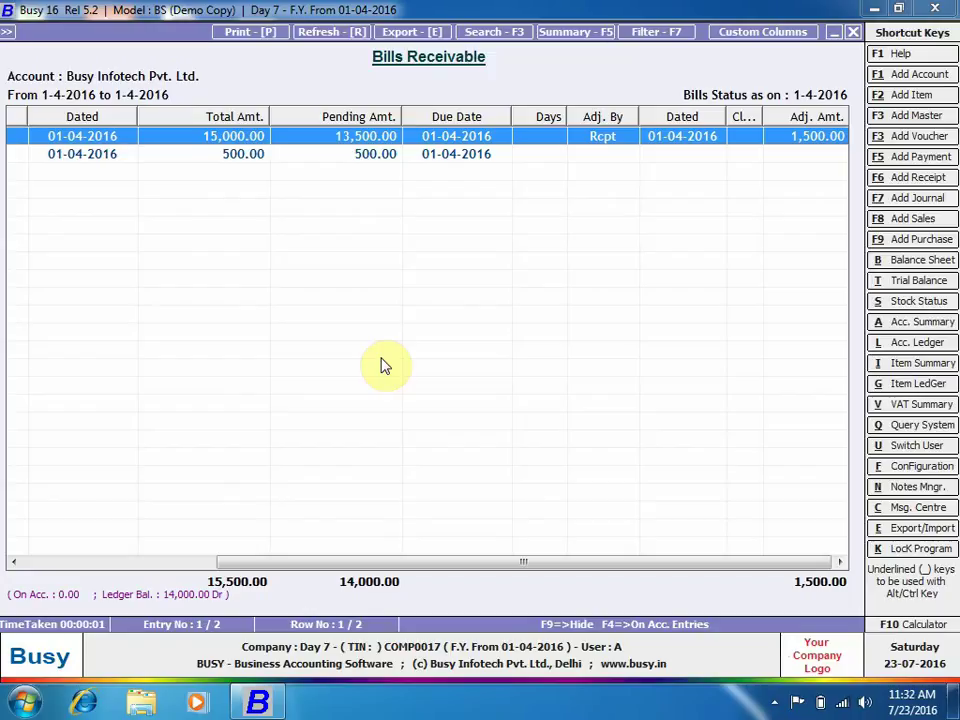
{"action": "key", "text": "Escape"}
{"action": "key", "text": "Escape"}
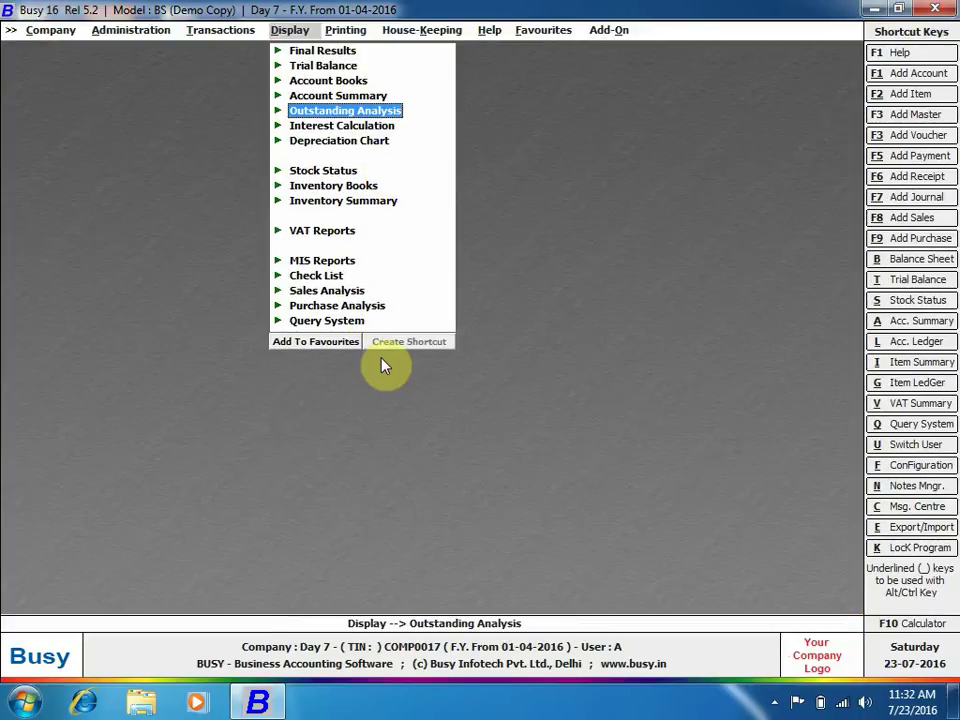
{"action": "key", "text": "Left"}
{"action": "key", "text": "Left"}
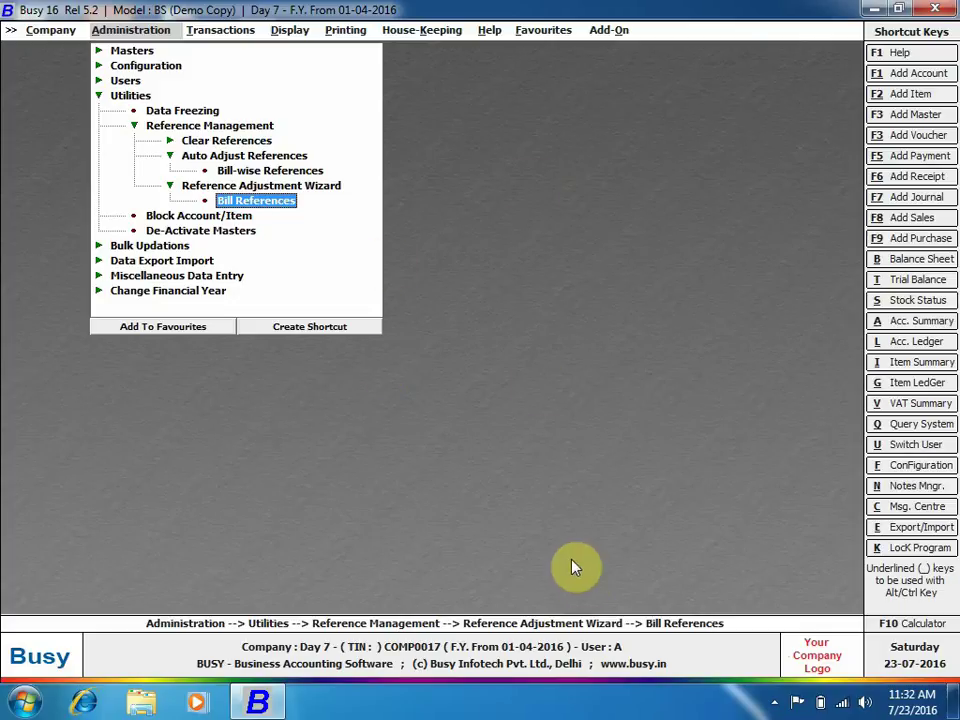
{"action": "left_click", "coordinate": [774, 703]}
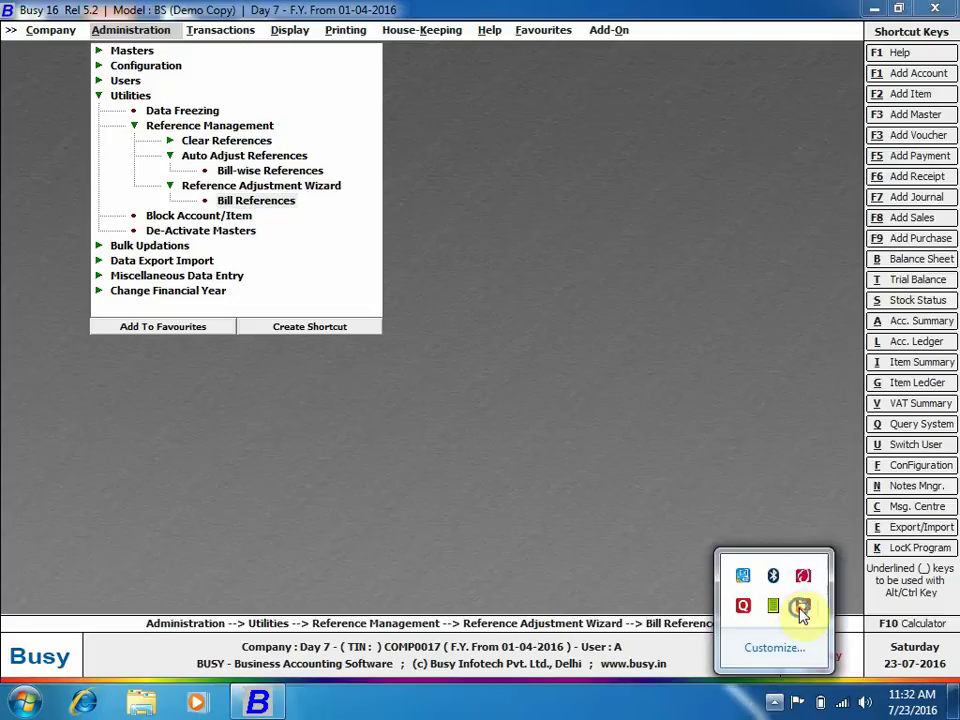
{"action": "right_click", "coordinate": [803, 605]}
{"action": "left_click", "coordinate": [797, 204]}
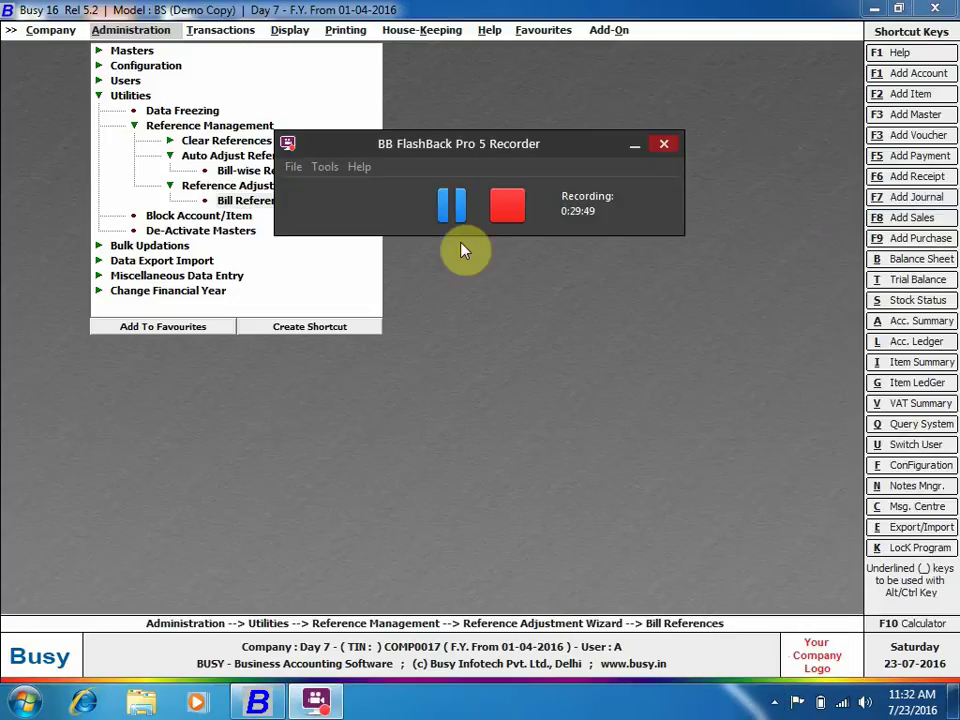
{"action": "left_click", "coordinate": [452, 212]}
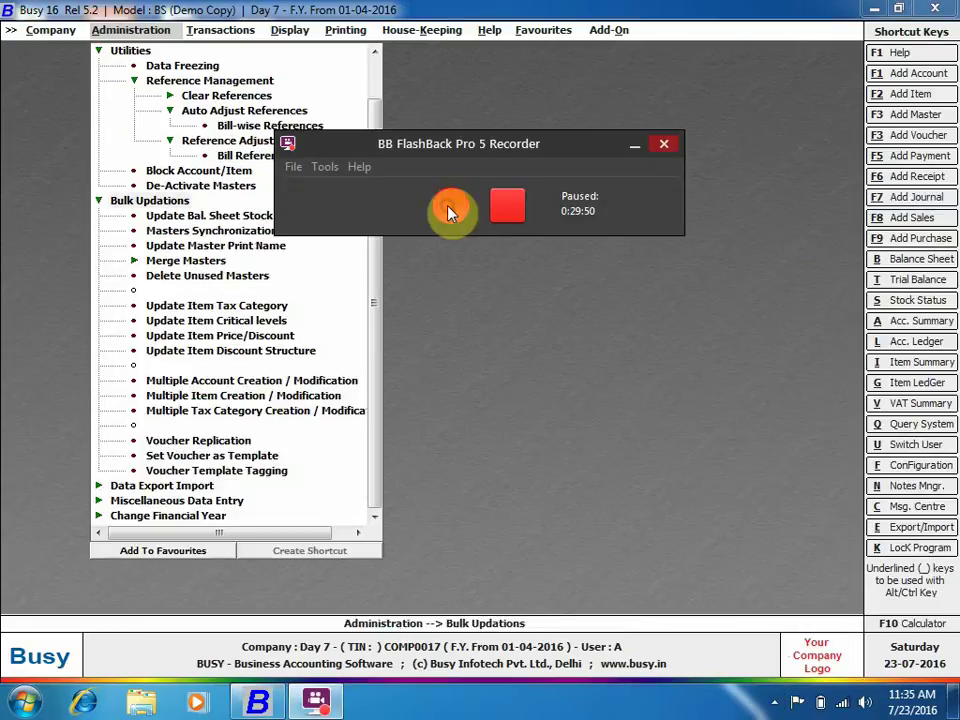
{"action": "left_click", "coordinate": [448, 208]}
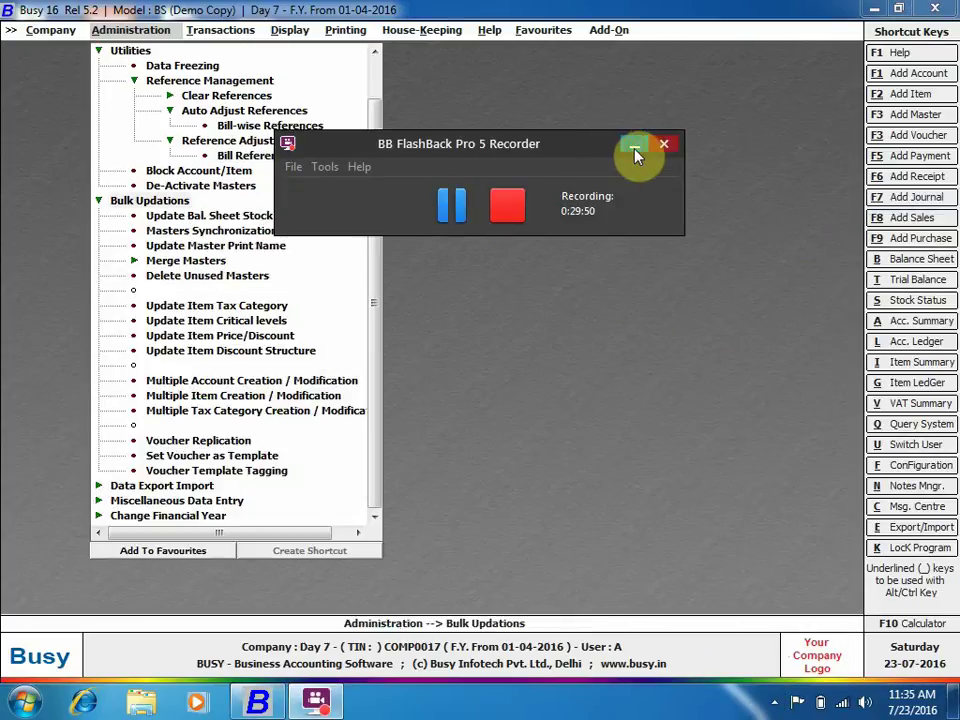
{"action": "left_click", "coordinate": [635, 147]}
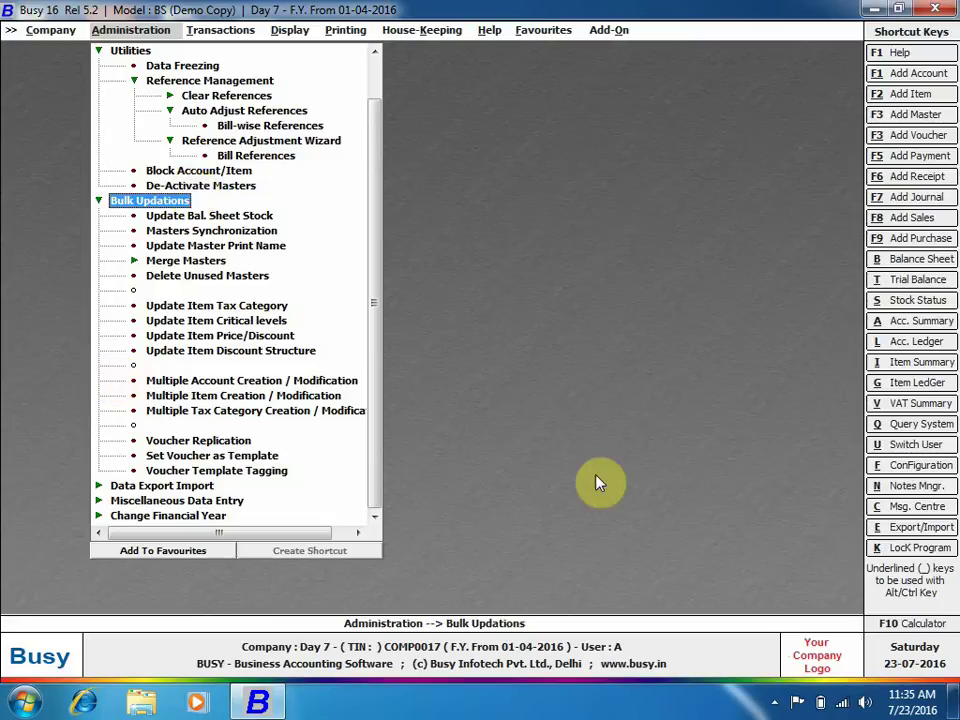
{"action": "left_click", "coordinate": [774, 702]}
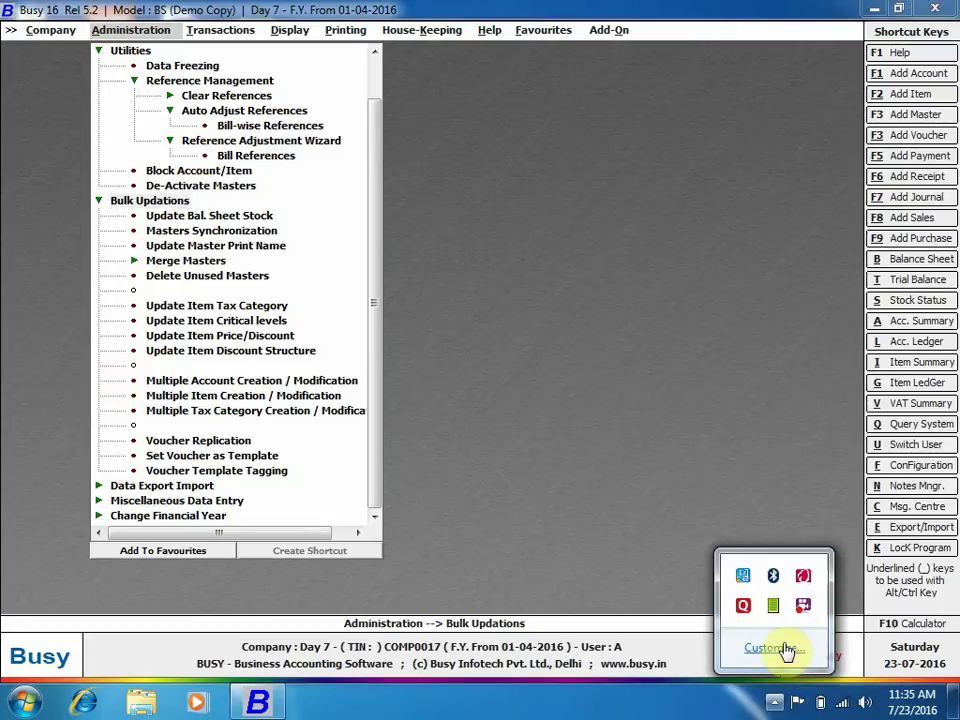
{"action": "right_click", "coordinate": [797, 607]}
{"action": "left_click", "coordinate": [840, 202]}
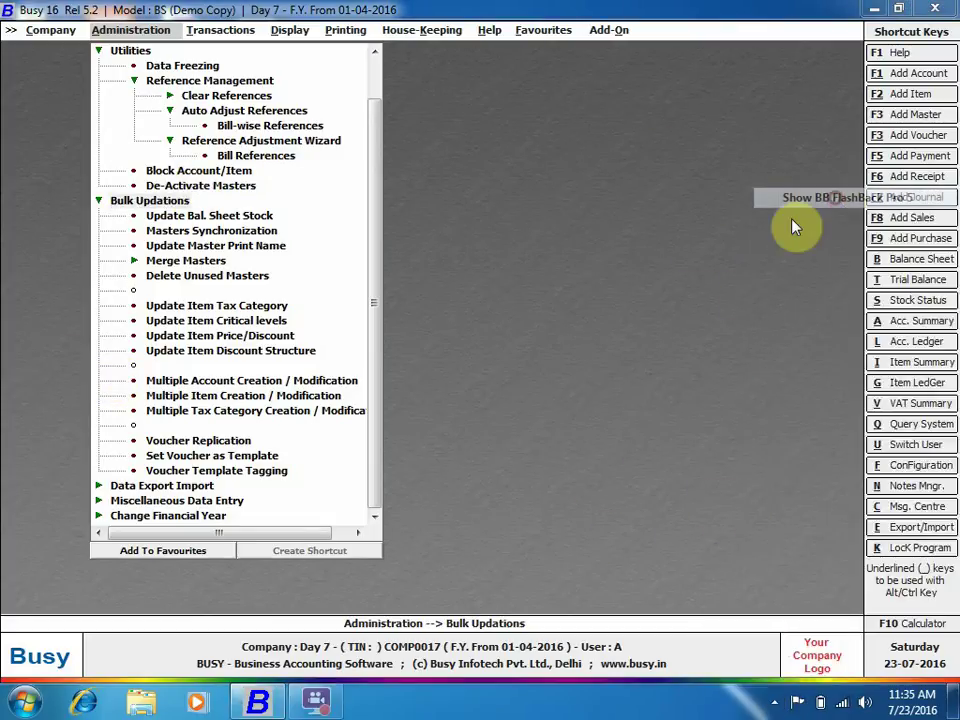